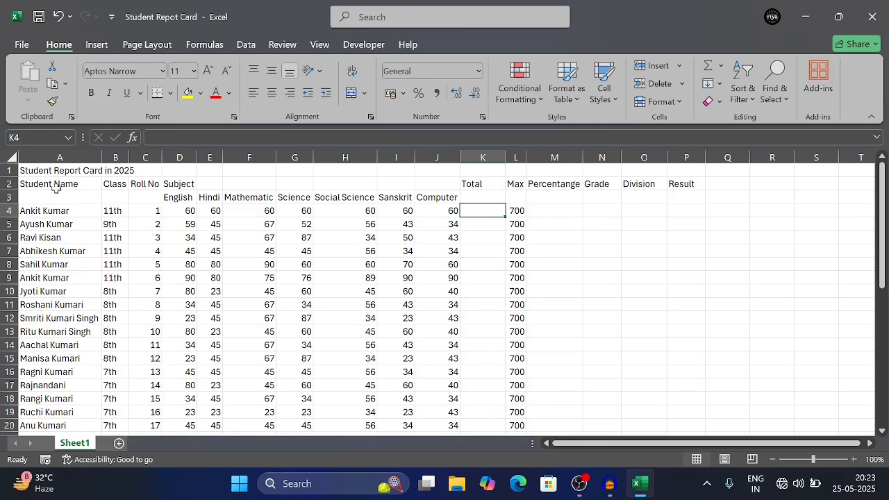
Merge and center the report card title across A1:P1 and middle-align it vertically.
click(37, 171)
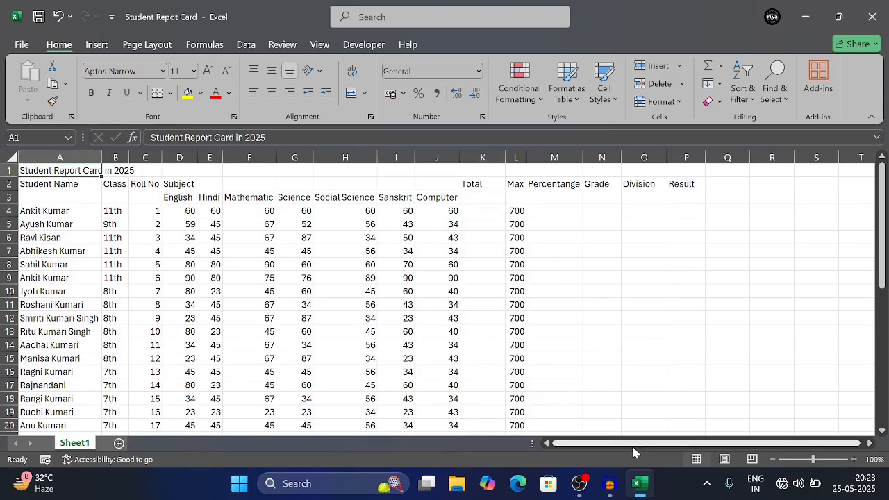
drag(632, 446, 628, 447)
click(773, 460)
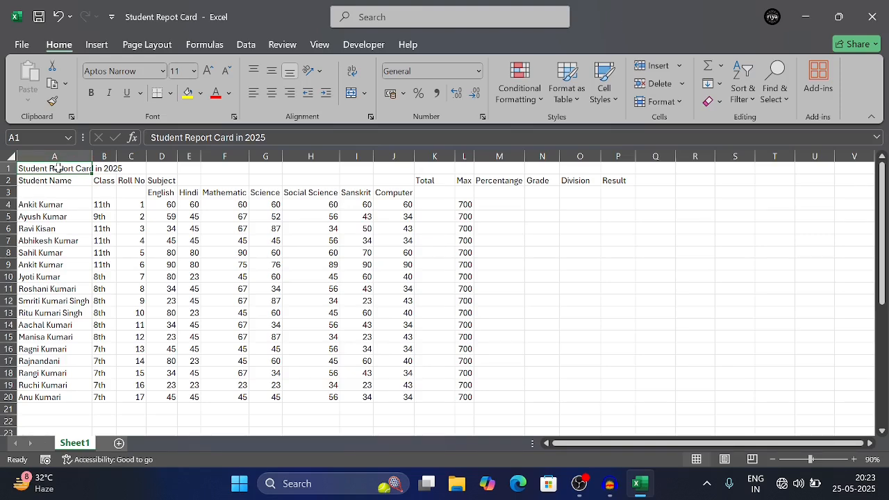
key(shift+Right)
key(shift+Right)
key(shift+Right)
key(shift+Right)
key(shift+Right)
key(shift+Right)
key(shift+Right)
key(shift+Right)
key(shift+Right)
key(shift+Right)
key(shift+Right)
key(shift+Right)
key(shift+Right)
key(shift+Right)
key(shift+Right)
key(shift+Right)
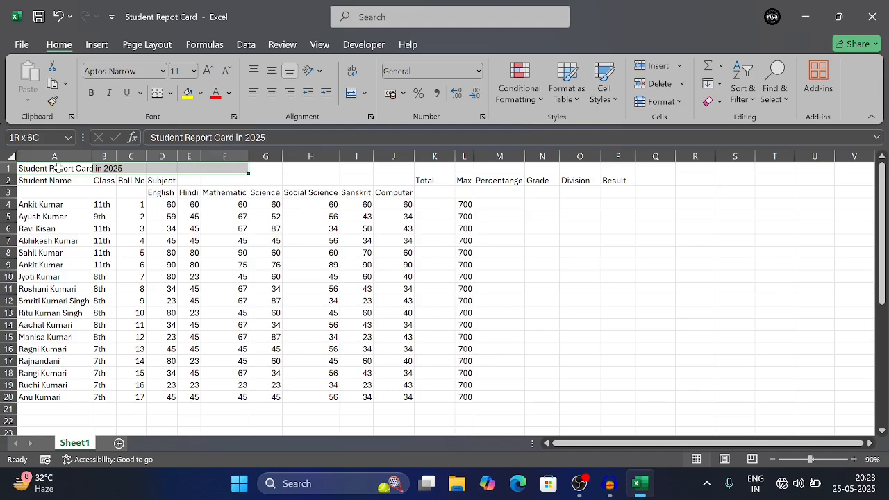
key(shift+Left)
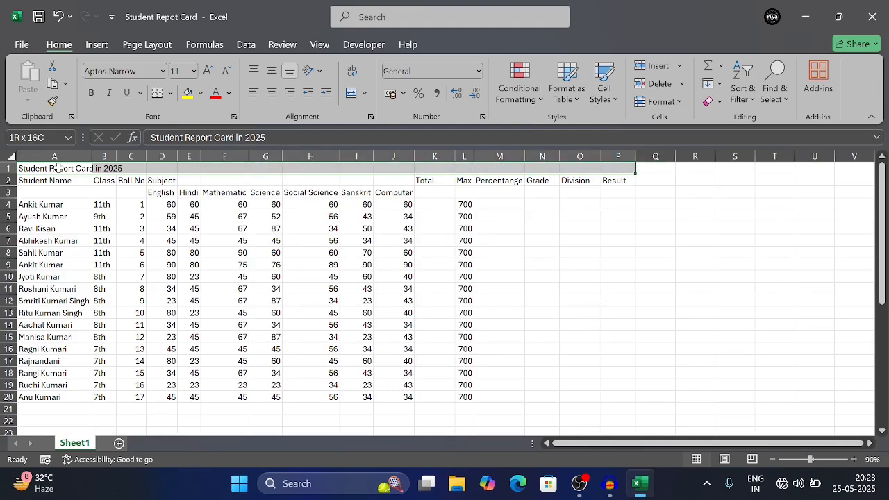
click(362, 95)
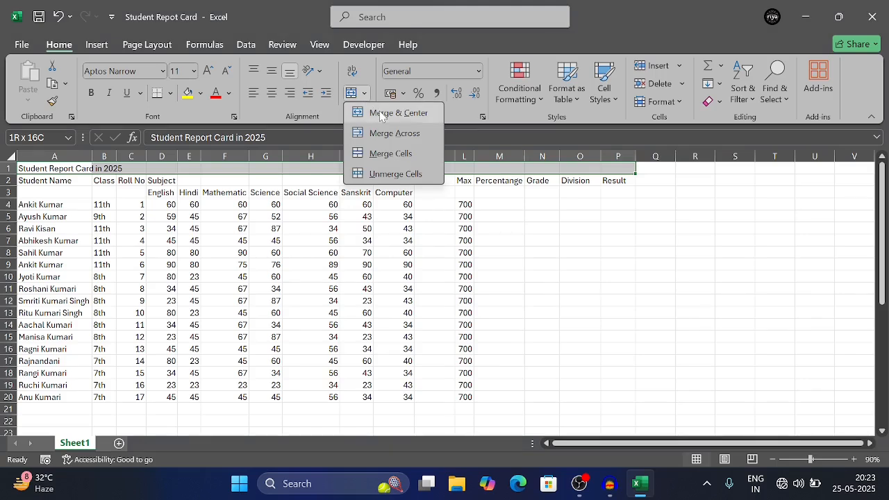
click(381, 114)
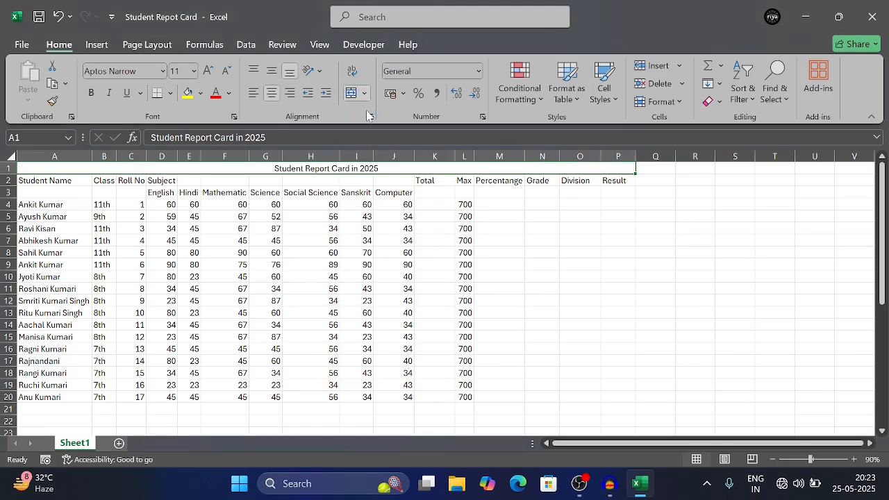
click(272, 73)
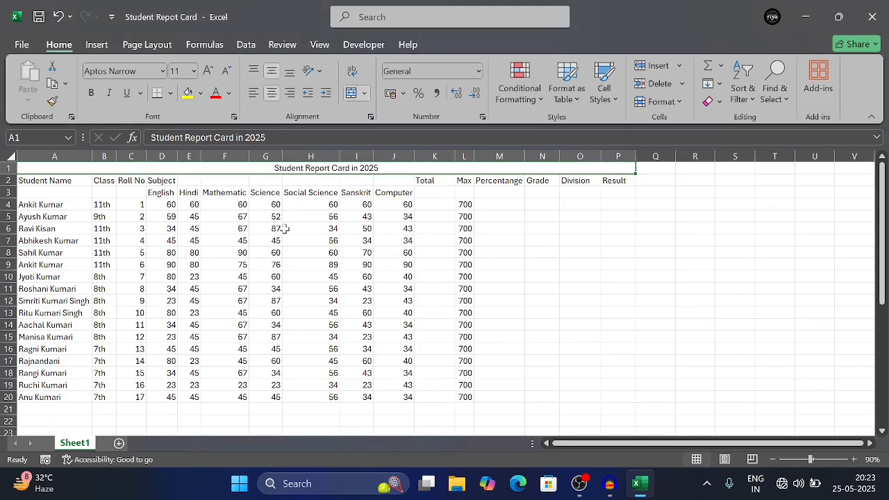
Merge and center the Subject header across D2:J2, above the individual subject columns.
click(66, 181)
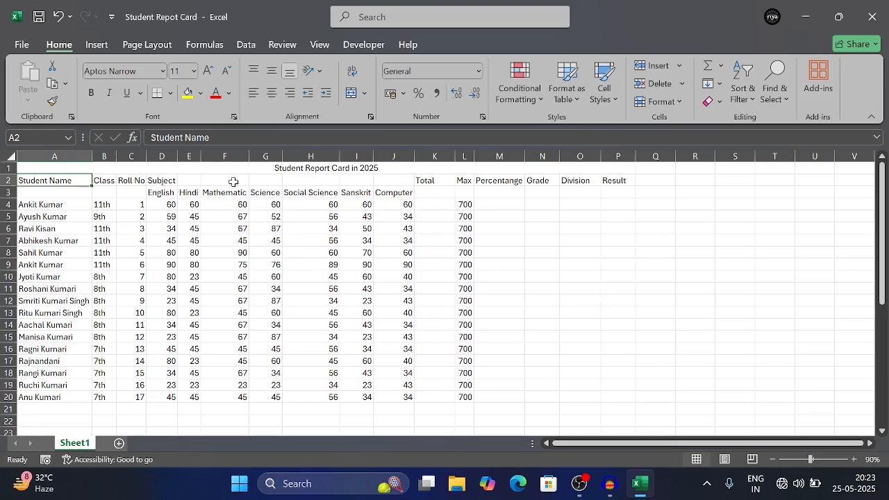
click(160, 181)
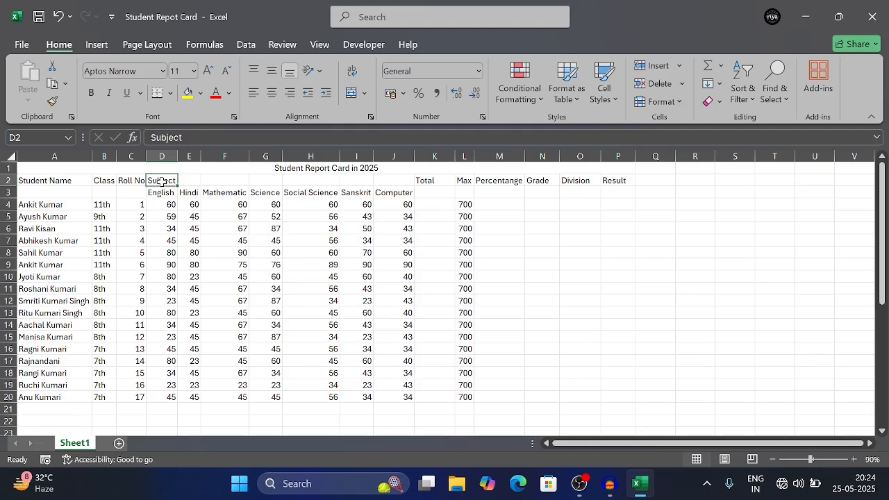
key(shift+Right)
key(shift+Right)
key(shift+Right)
key(shift+Right)
key(shift+Right)
key(shift+Right)
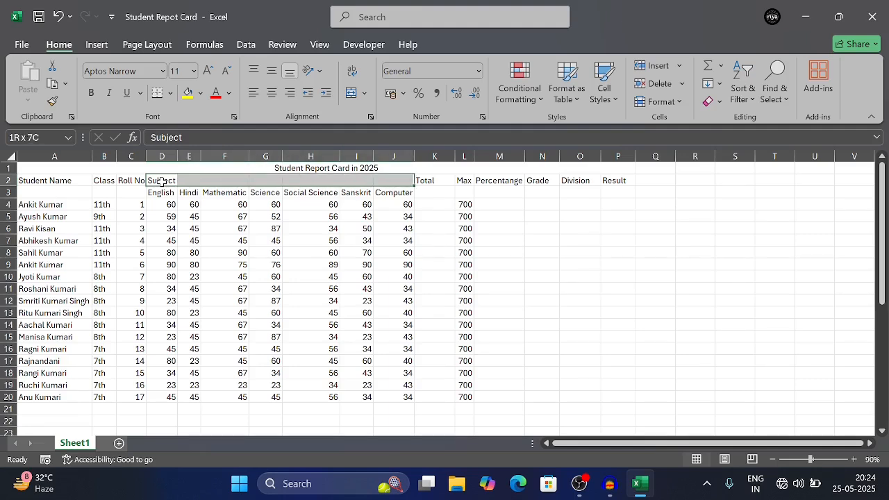
click(351, 94)
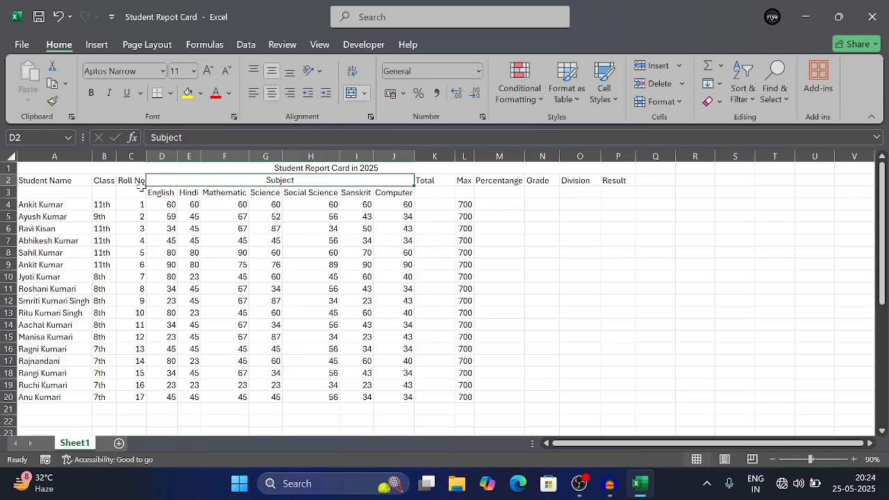
Merge and center the Student Name header over A2:A3 and middle-align it vertically.
click(65, 179)
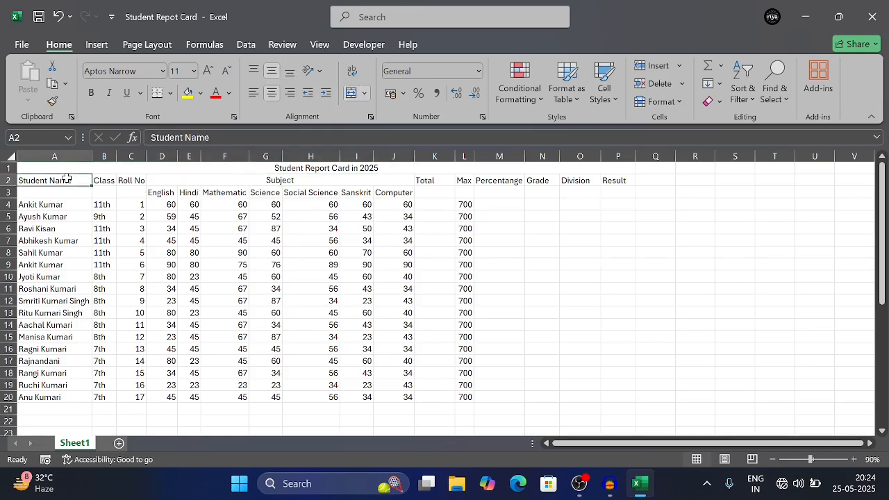
key(shift+Down)
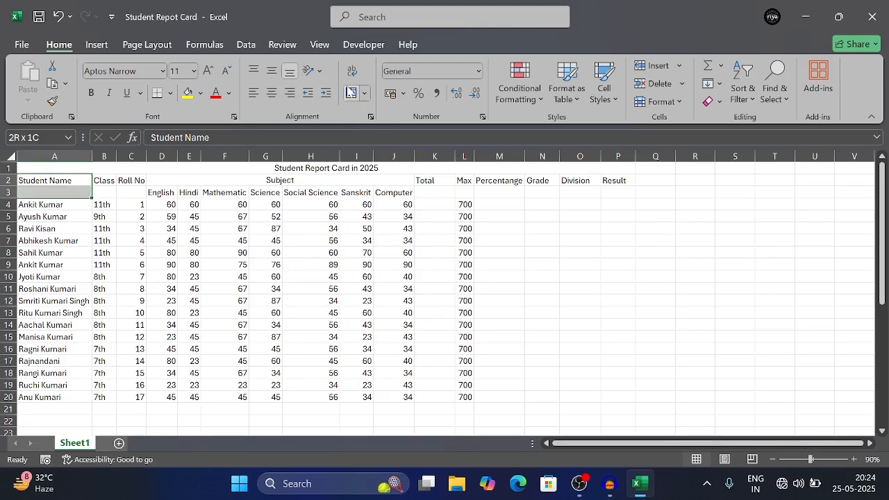
click(351, 93)
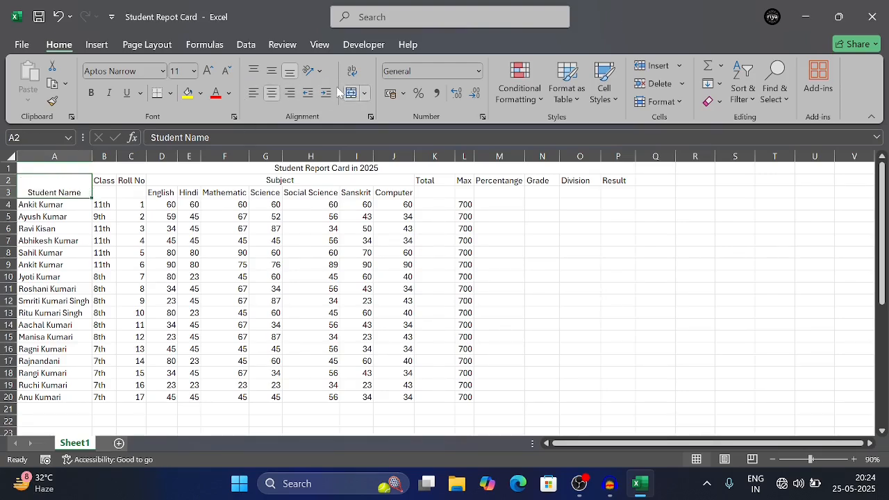
click(267, 73)
Merge and center the Class header over B2:B3 and middle-align it vertically.
click(109, 180)
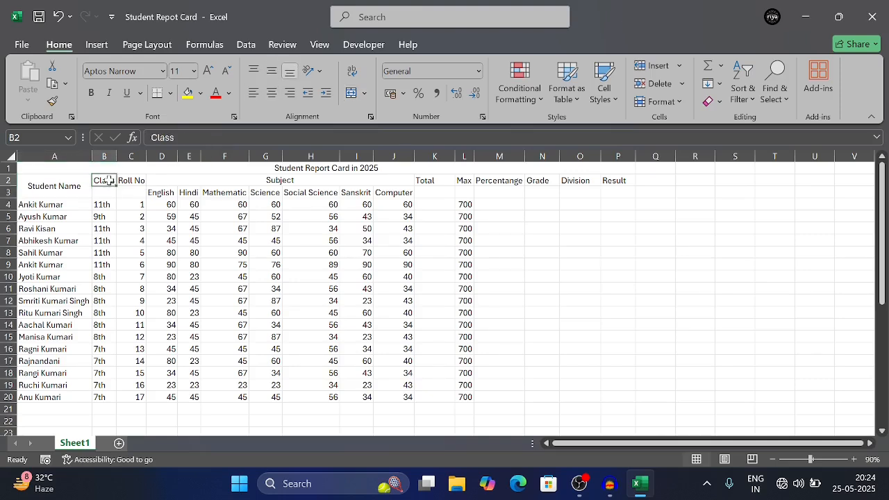
drag(109, 181, 109, 182)
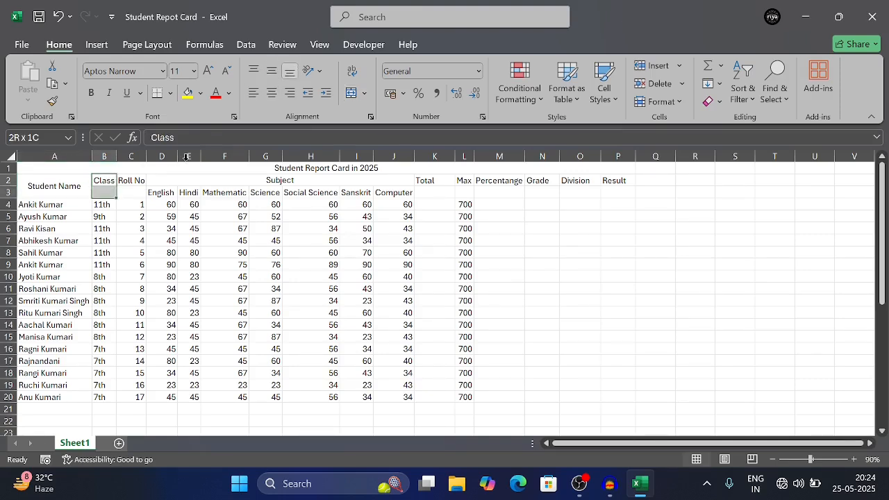
click(349, 93)
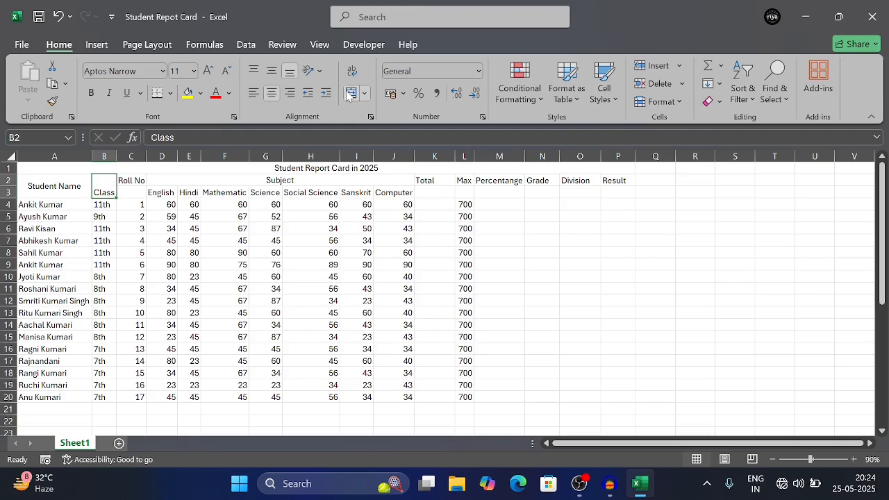
click(270, 71)
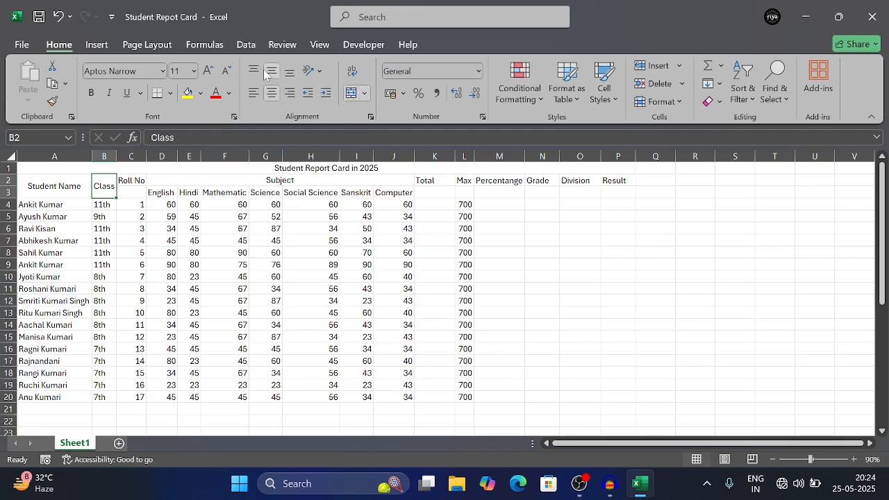
Merge the Roll No header over C2:C3, centered horizontally and middle-aligned vertically.
click(132, 182)
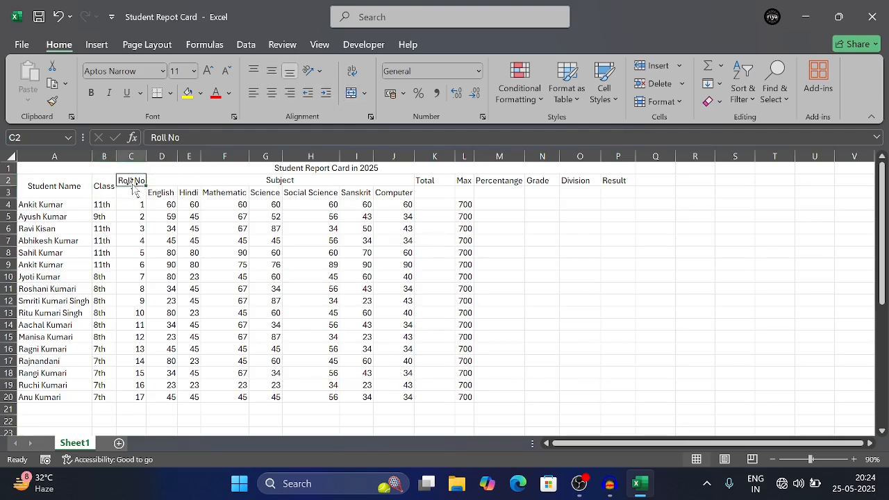
drag(134, 186, 132, 187)
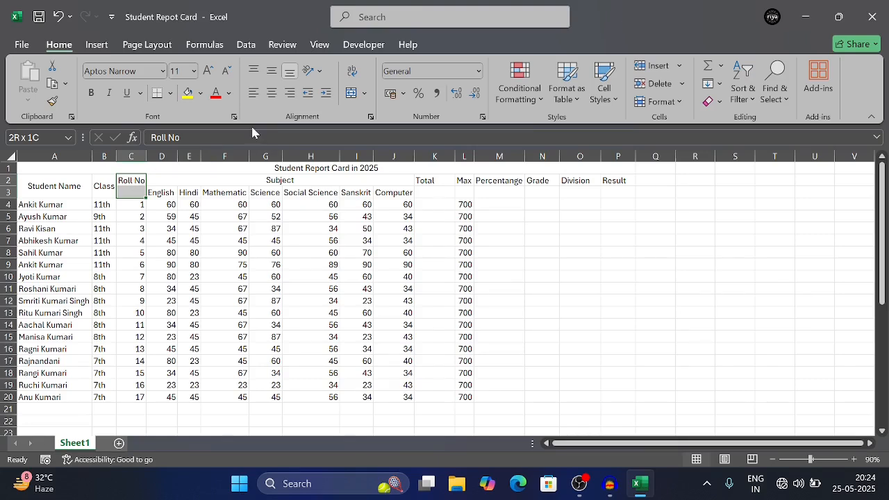
click(275, 94)
click(276, 73)
click(352, 93)
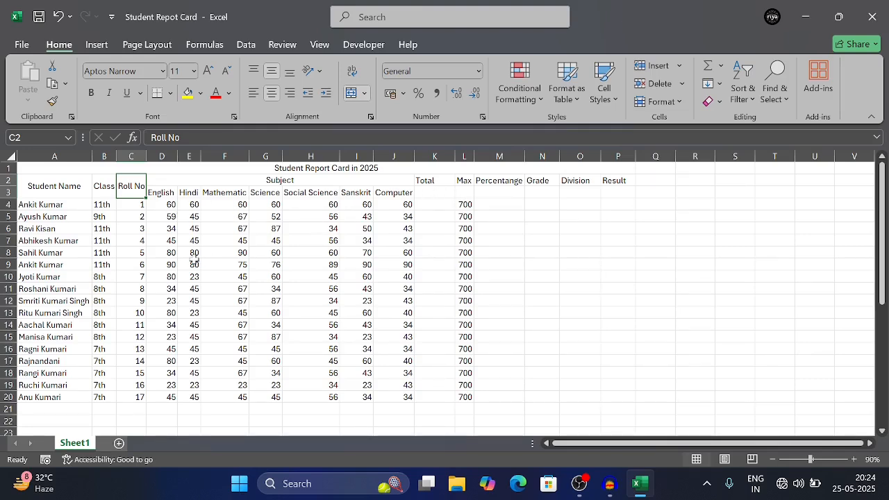
Center the contents of every cell in the sheet horizontally and middle-align them vertically.
click(8, 158)
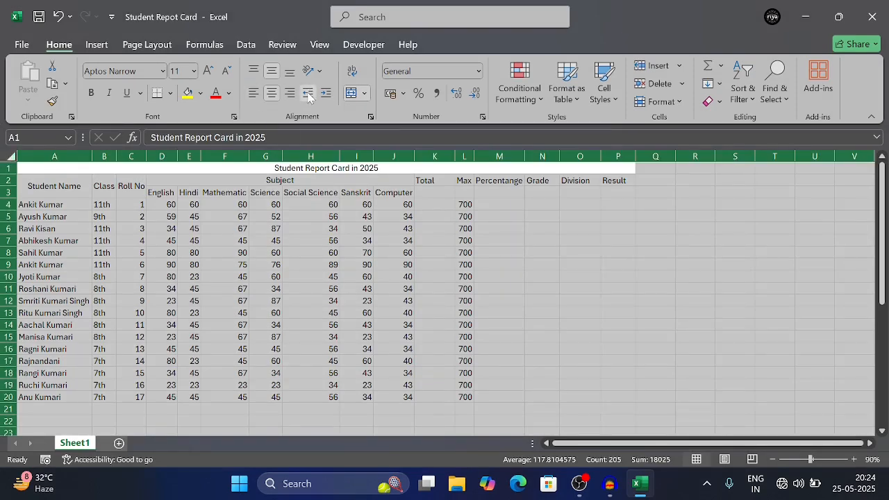
click(272, 92)
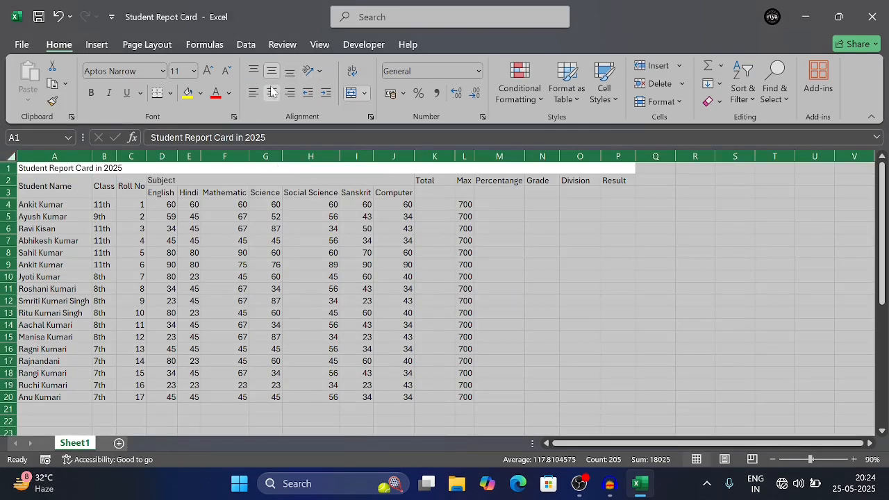
click(272, 92)
click(272, 73)
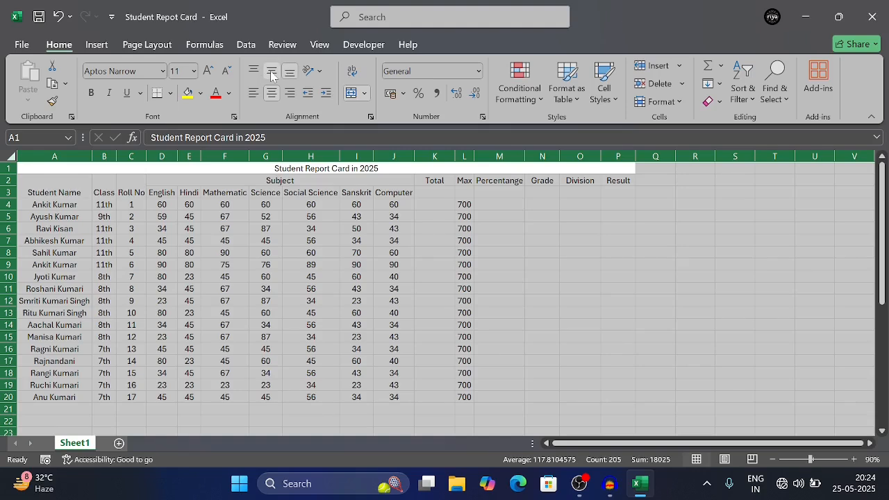
click(271, 73)
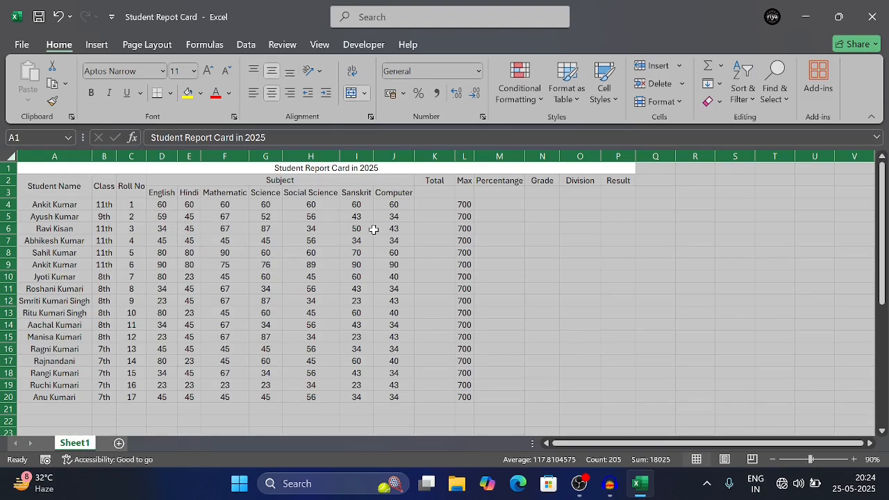
Fill the merged title cell in row 1 with light green and make its text bold.
click(207, 178)
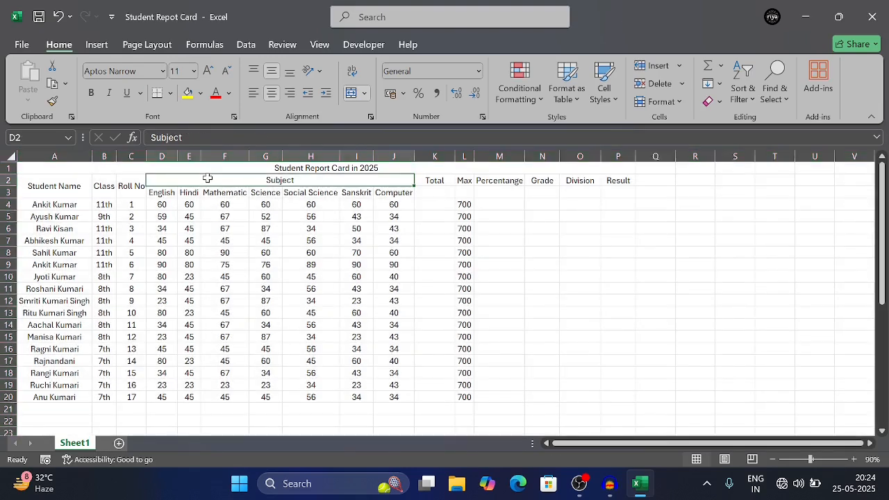
click(164, 167)
click(199, 96)
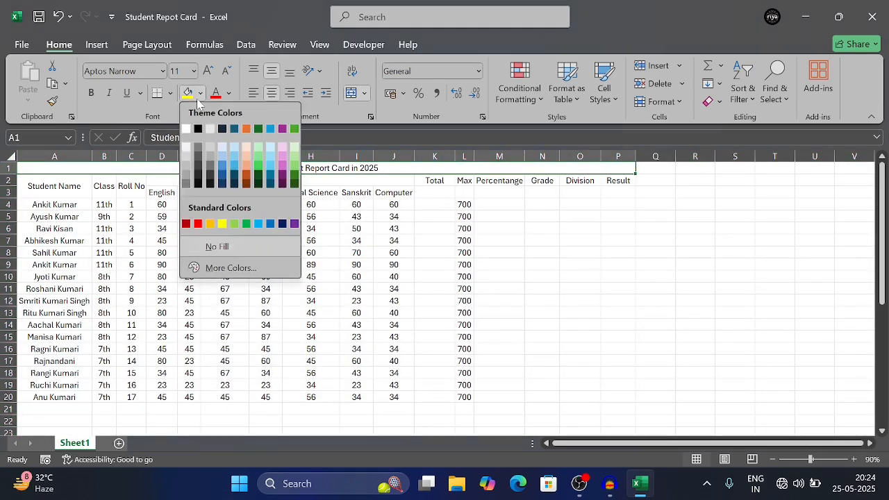
click(232, 224)
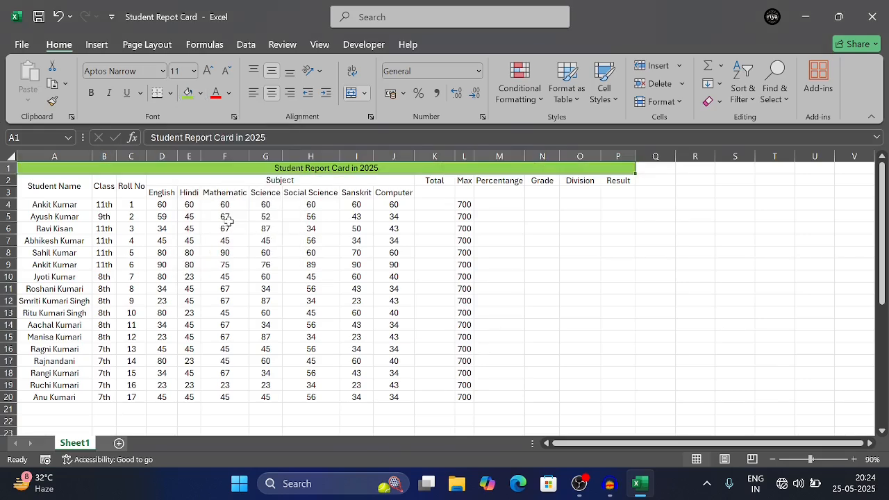
click(89, 93)
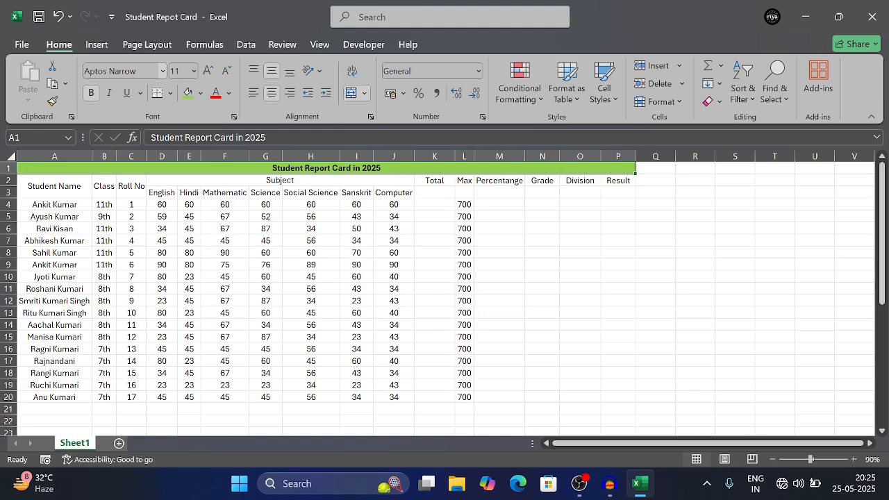
Set the title text in row 1 to the Algerian font at size 24.
click(163, 72)
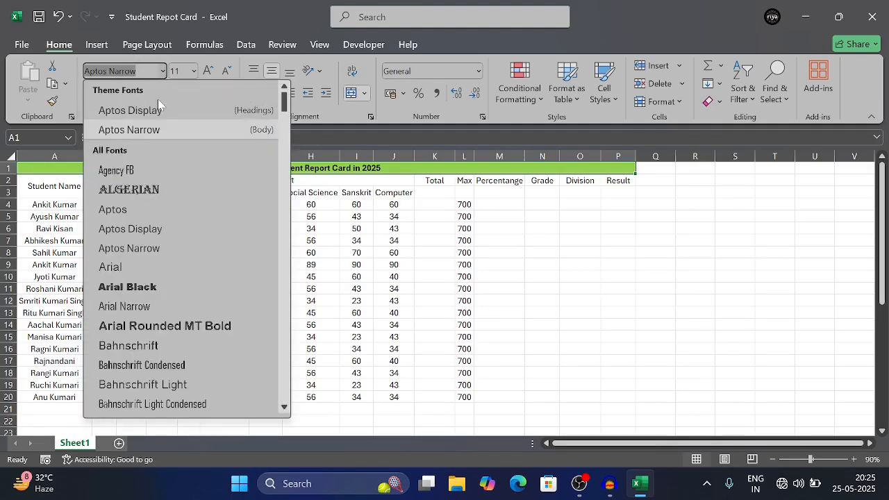
click(163, 191)
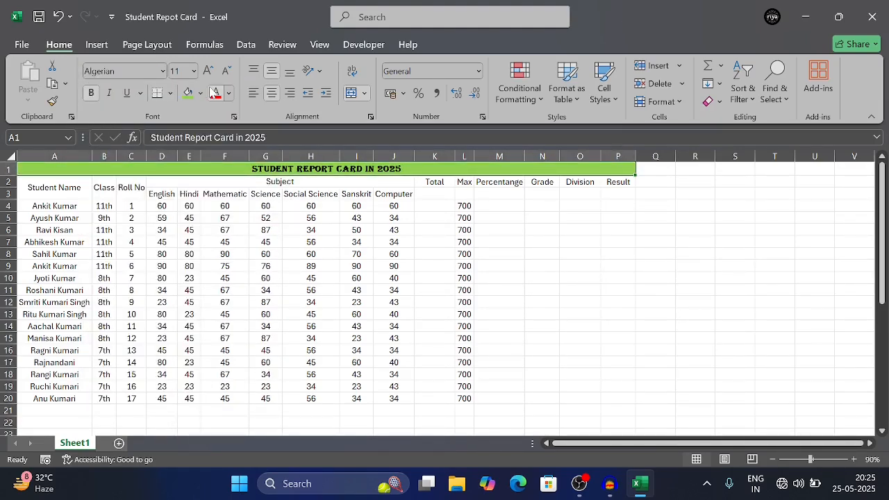
click(208, 70)
click(208, 71)
click(208, 71)
click(208, 71)
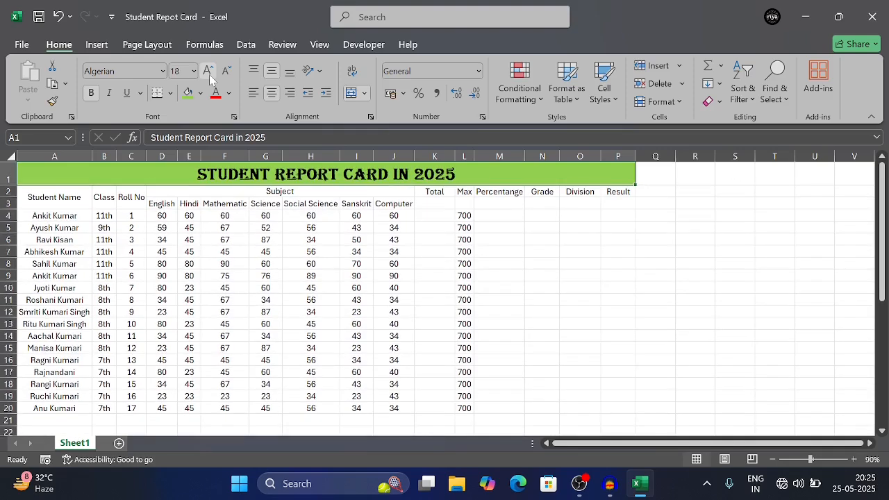
click(209, 75)
click(209, 75)
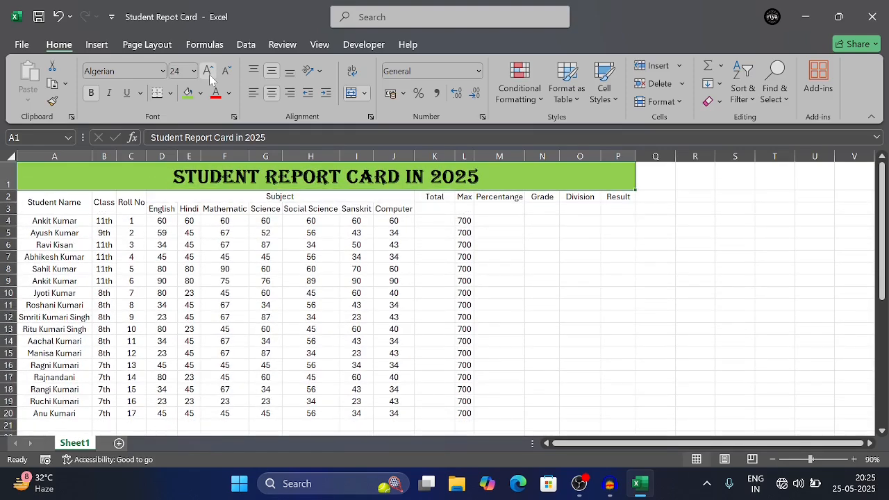
Try totalling the first student's marks with =SUM(D4:J4) in K3, and clear that cell.
click(54, 203)
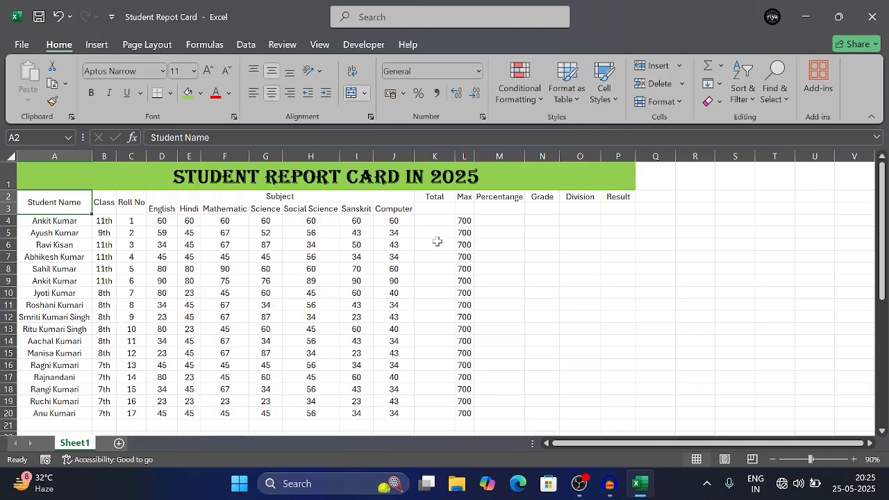
click(430, 211)
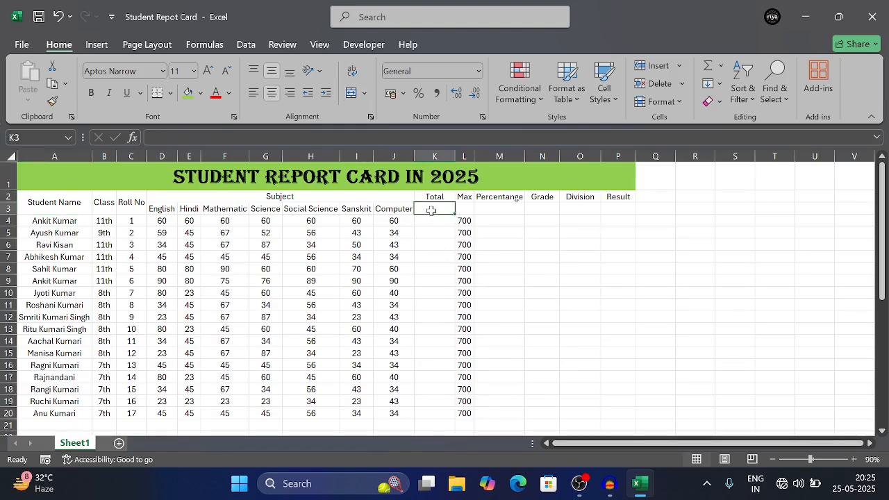
text(=)
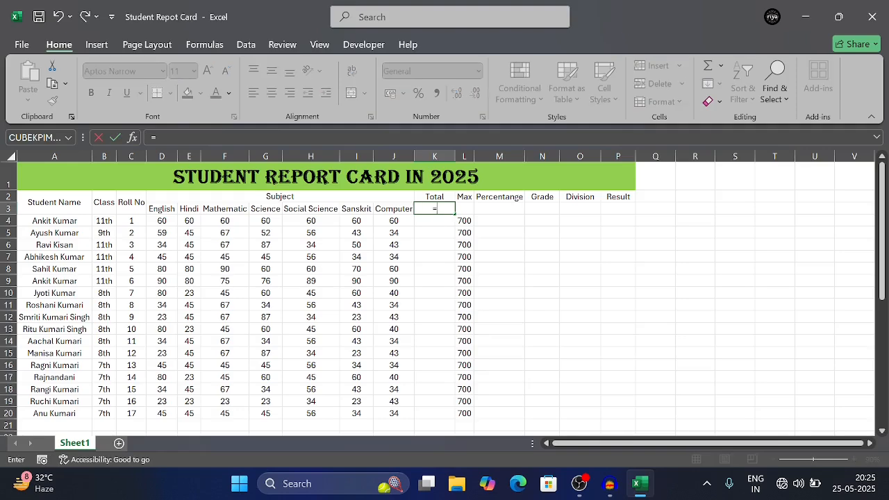
text(du)
key(BackSpace)
key(BackSpace)
text(sum)
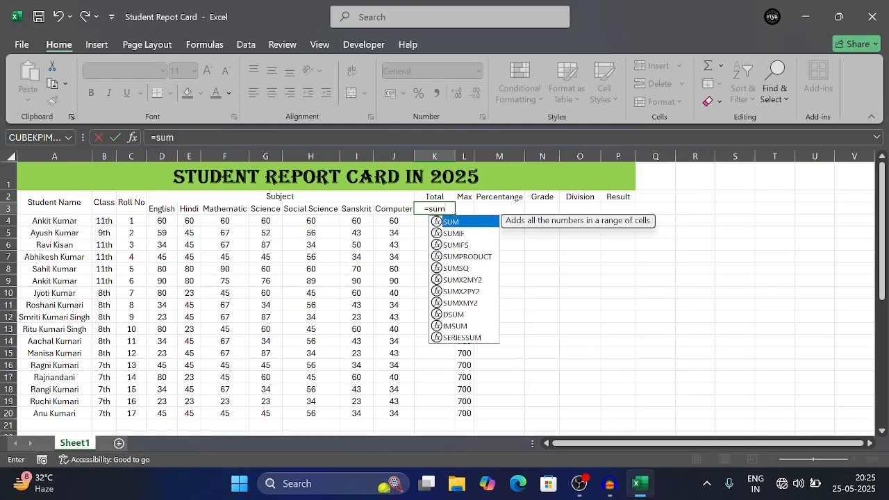
key(Tab)
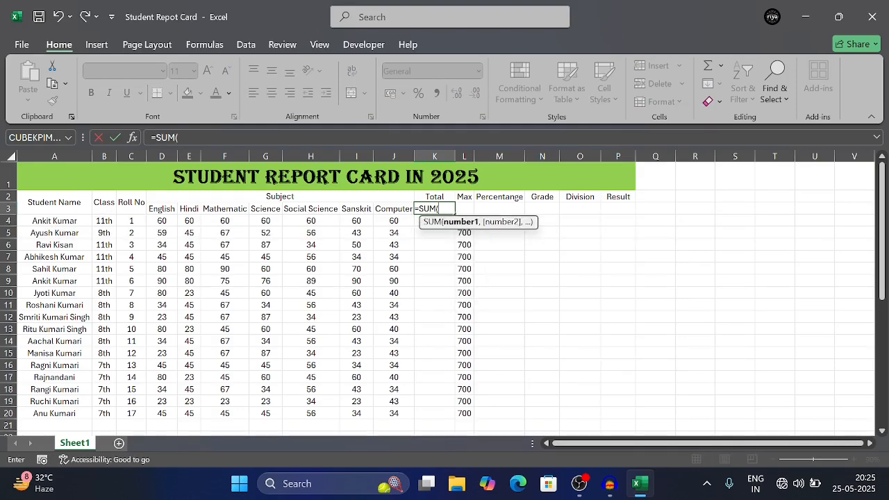
click(163, 219)
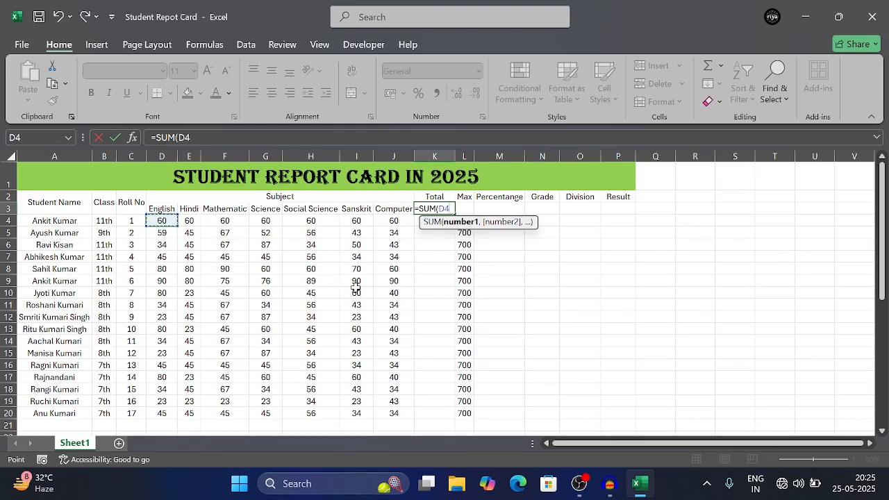
key(F8)
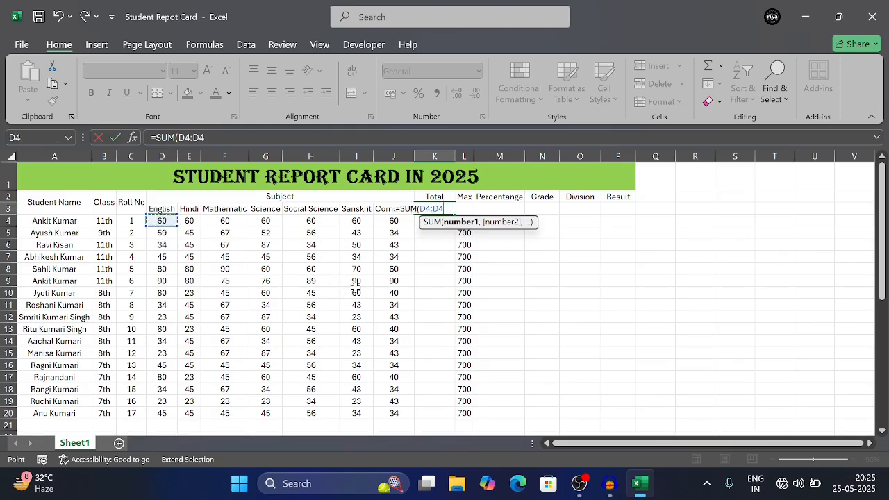
click(396, 221)
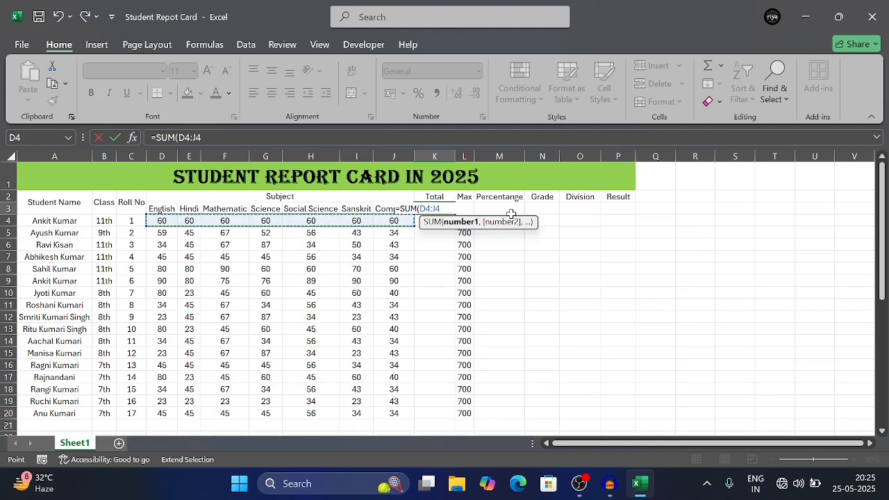
text())
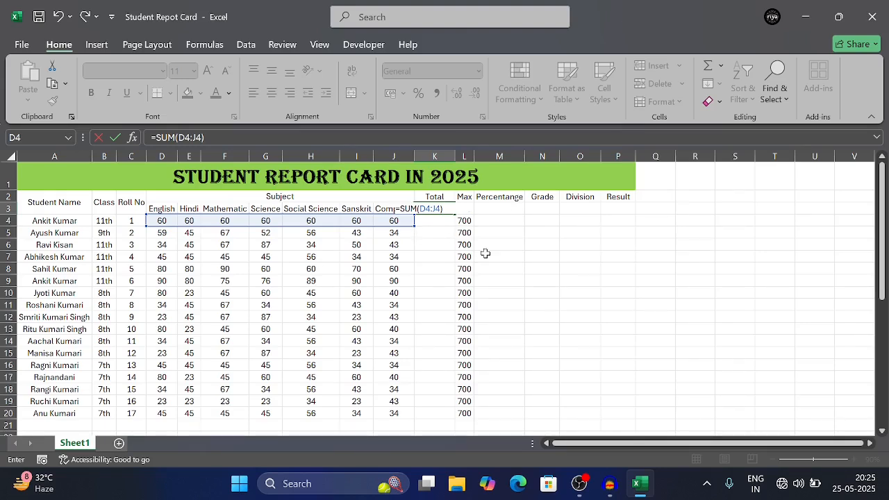
key(Return)
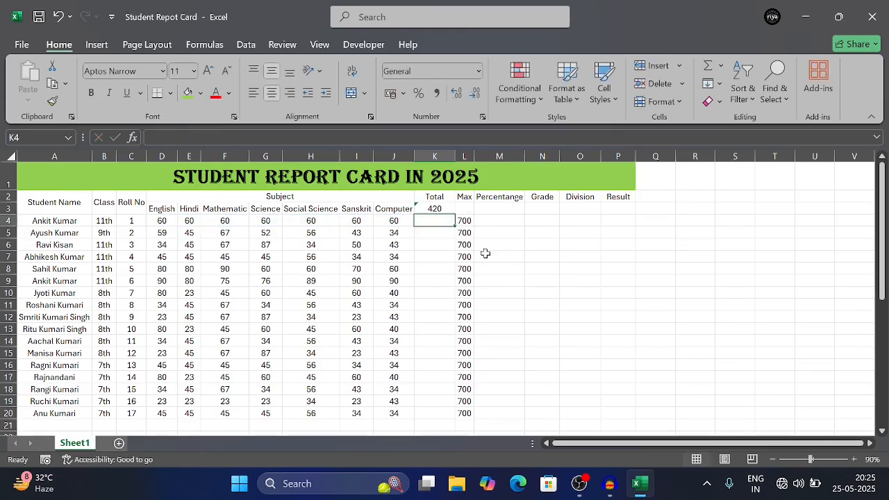
click(421, 206)
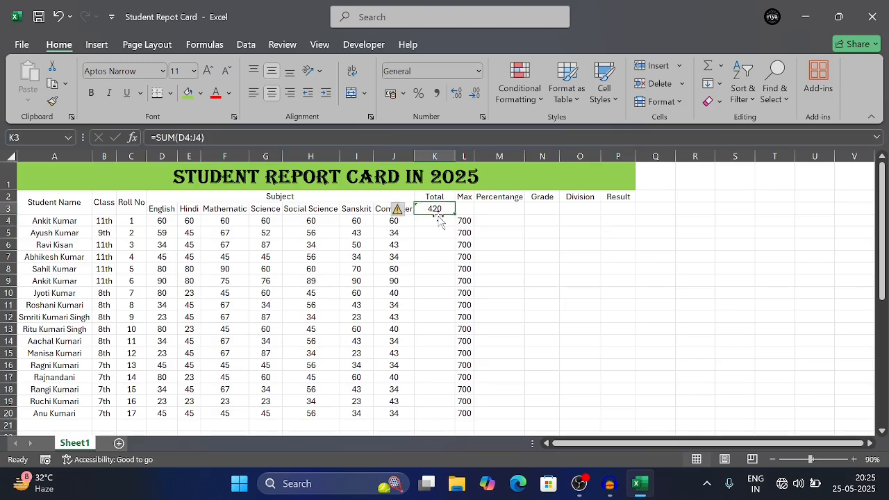
key(Delete)
click(430, 222)
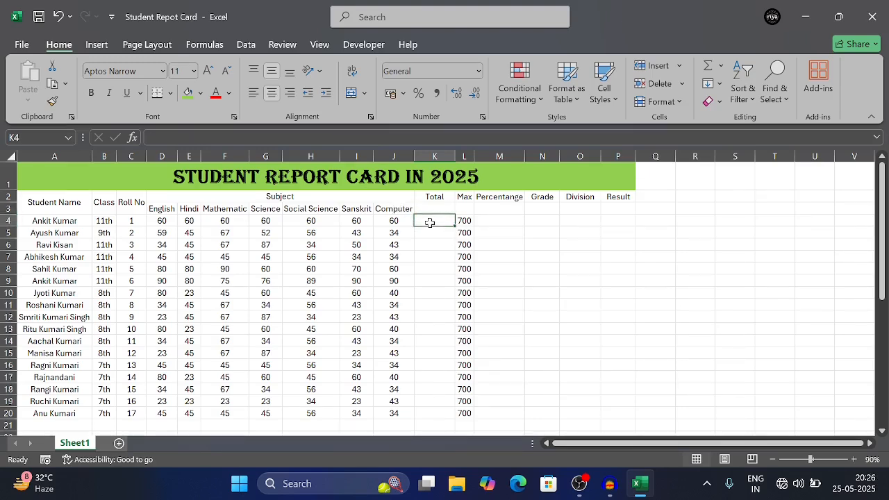
text(=)
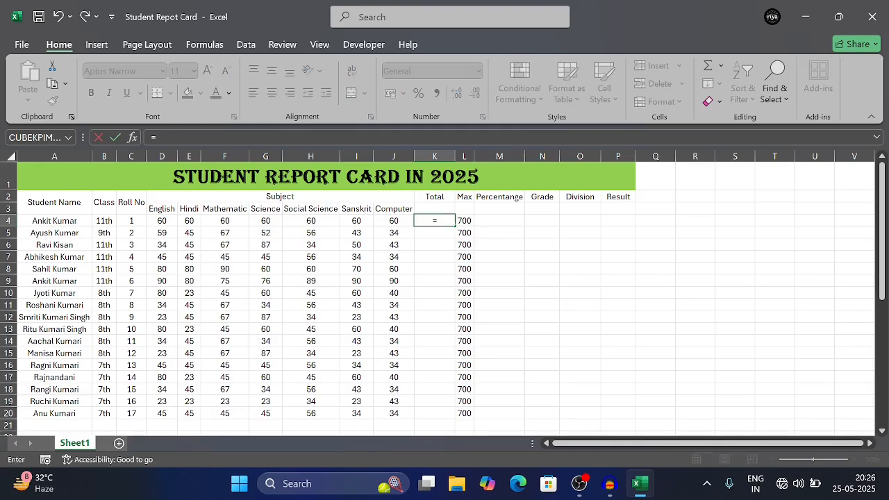
click(433, 201)
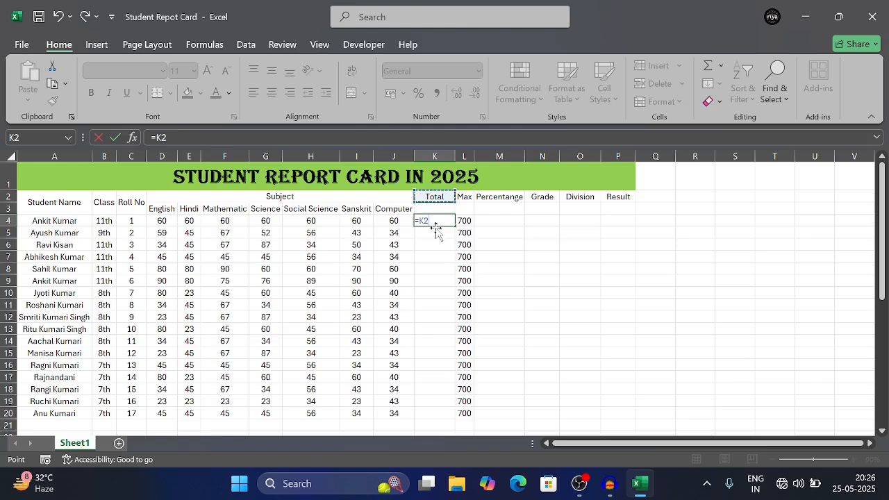
key(BackSpace)
key(BackSpace)
key(BackSpace)
Merge and center the Total header over K2:K3 and the Max header over L2:L3.
click(435, 196)
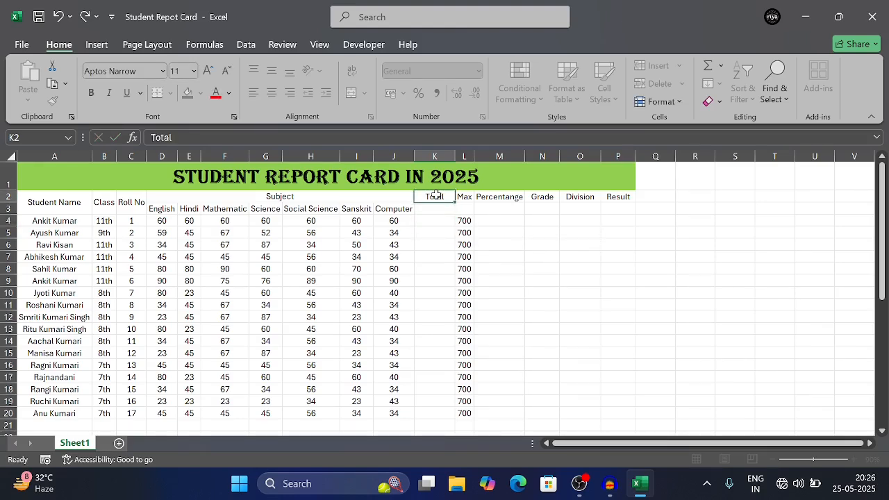
drag(436, 196, 435, 209)
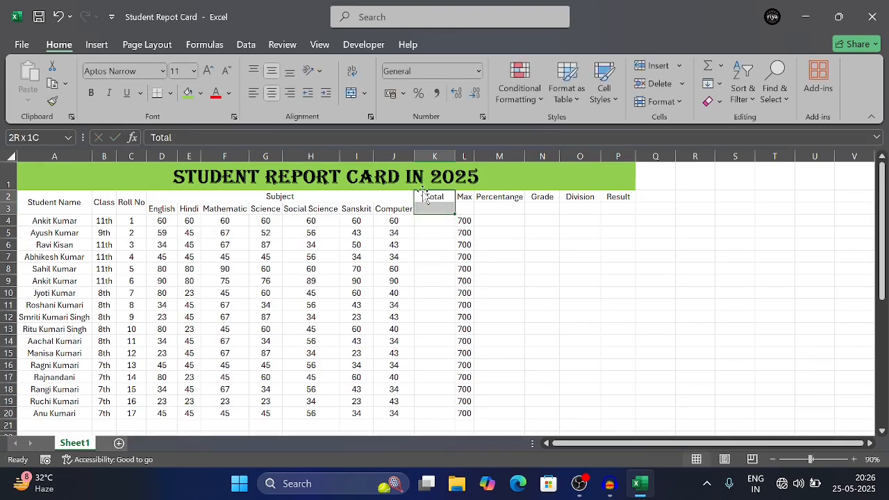
click(348, 95)
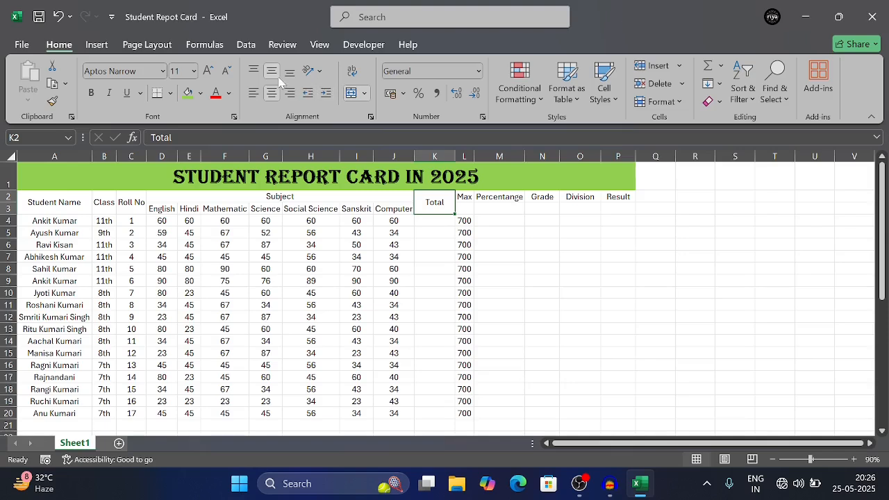
click(466, 198)
drag(466, 198, 464, 209)
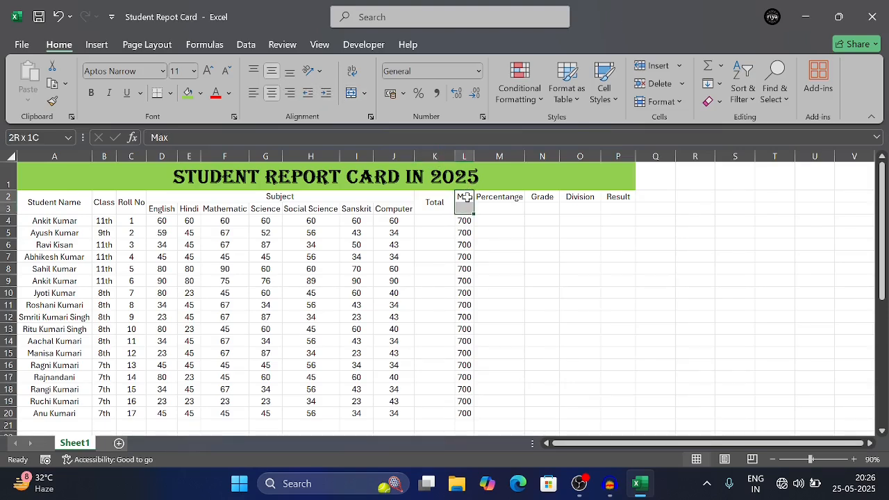
click(350, 94)
Merge and center the Percentange header over M2:M3 and the Grade header over N2:N3.
click(500, 198)
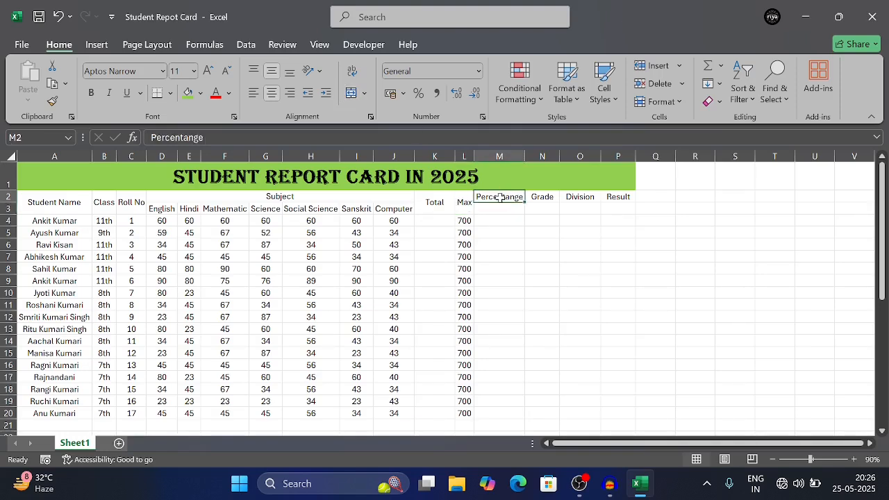
drag(500, 198, 500, 208)
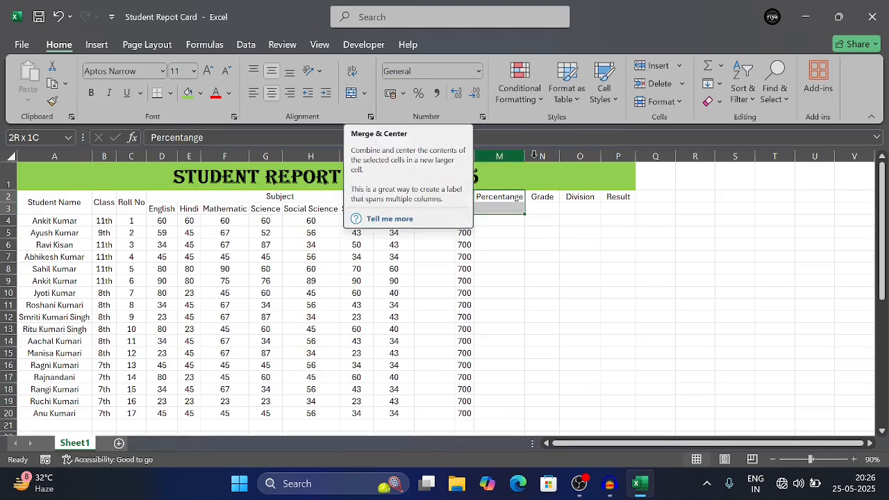
click(350, 94)
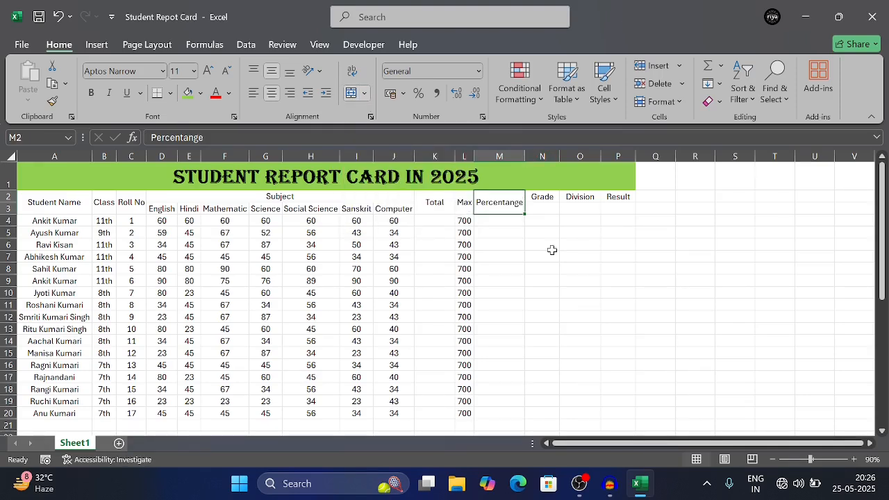
click(543, 199)
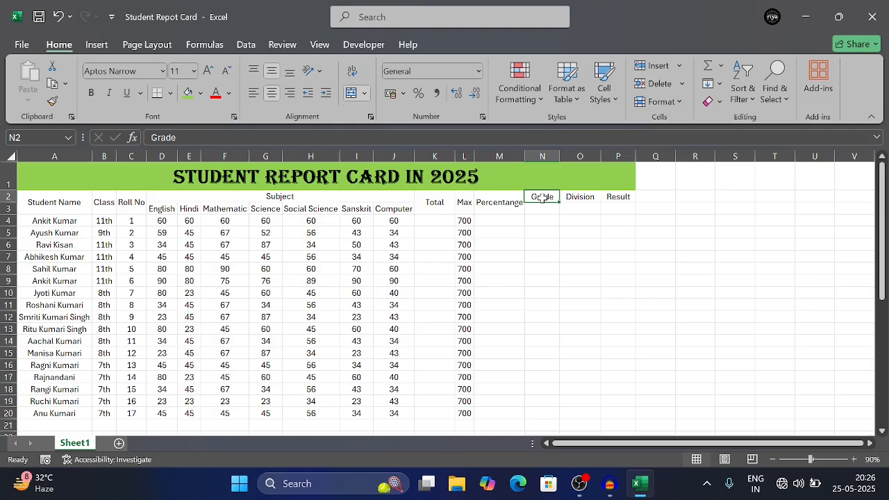
drag(543, 198, 543, 208)
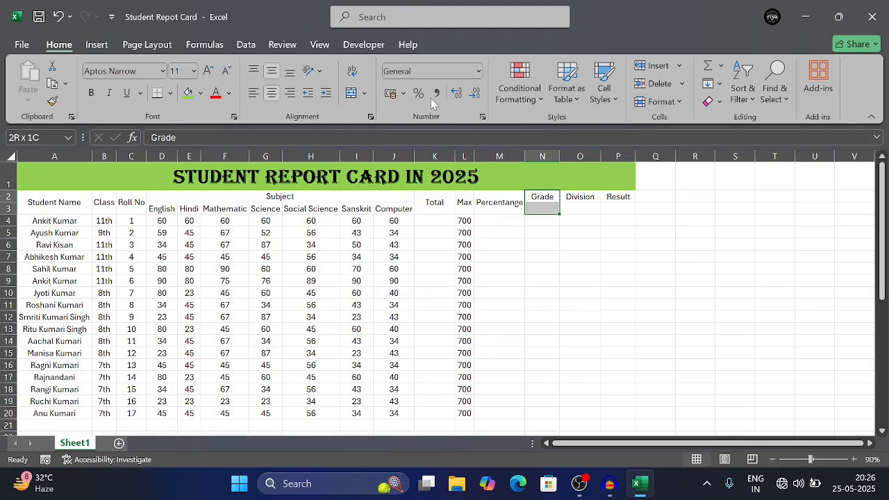
click(351, 94)
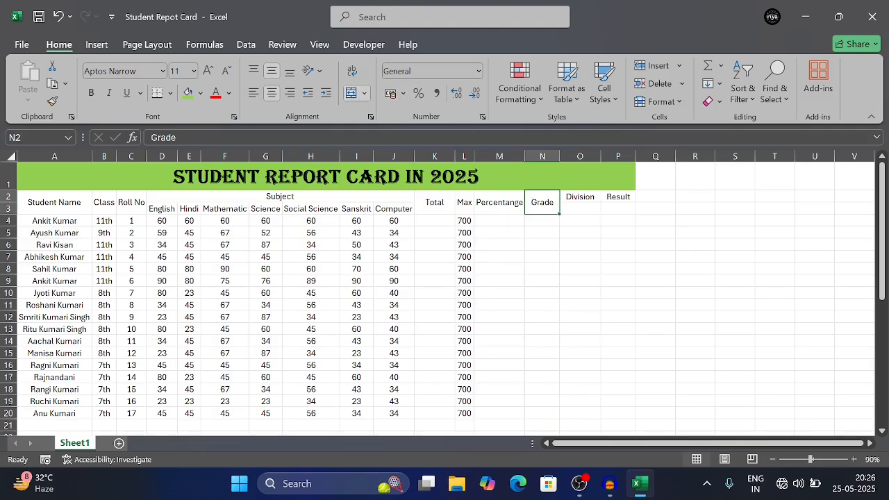
Merge and center the Division header over O2:O3 and the Result header over P2:P3.
click(585, 199)
drag(586, 198, 586, 209)
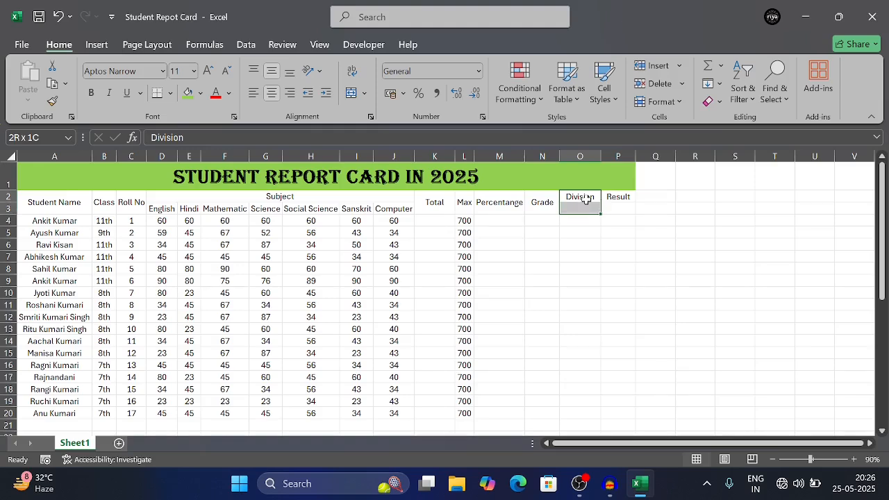
click(353, 97)
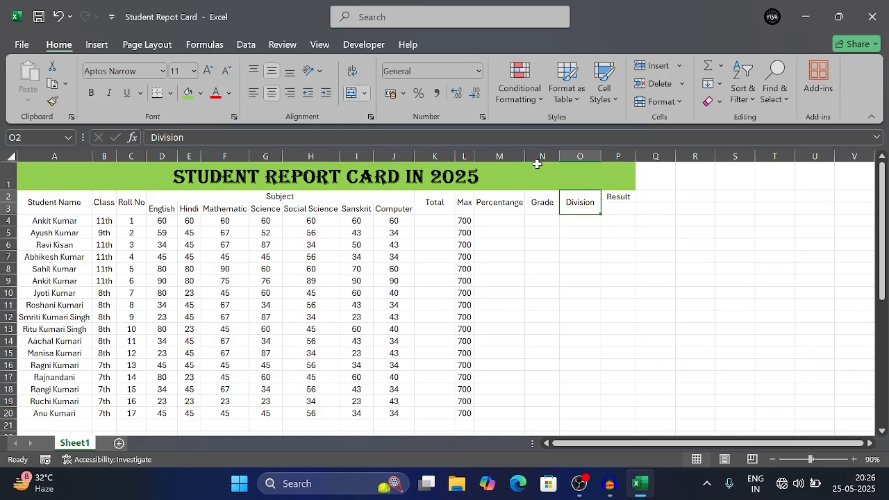
click(625, 198)
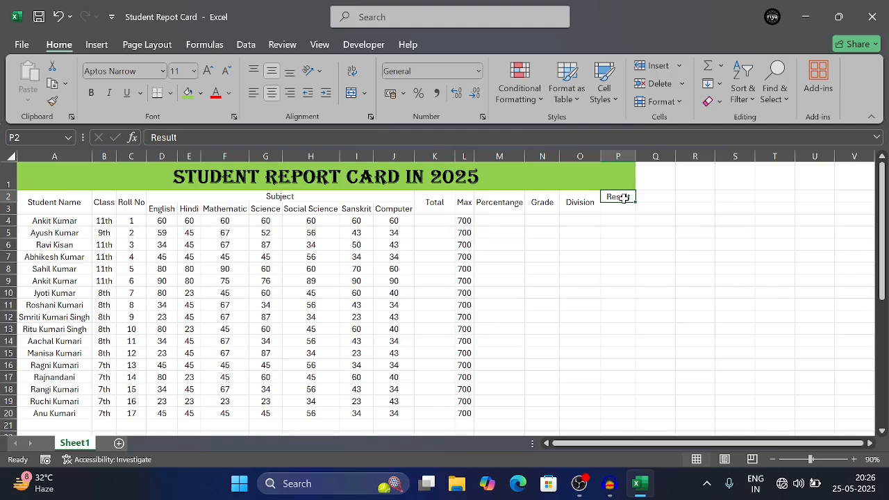
drag(625, 198, 625, 208)
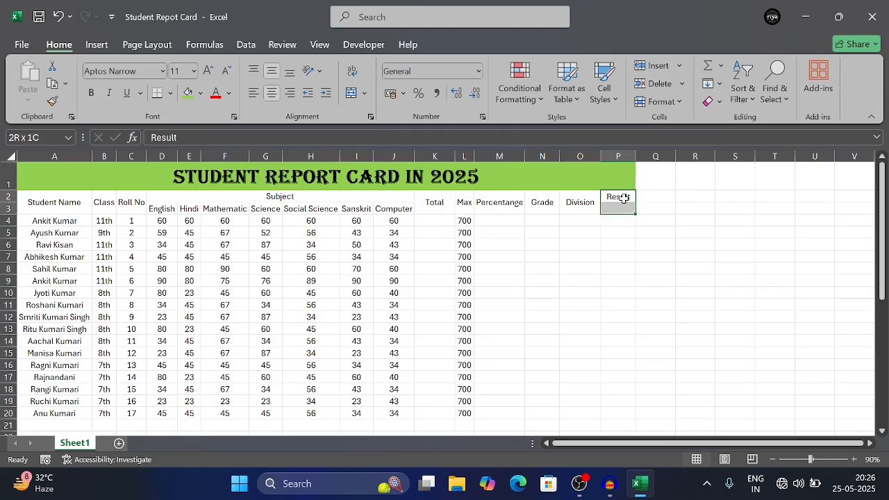
click(355, 96)
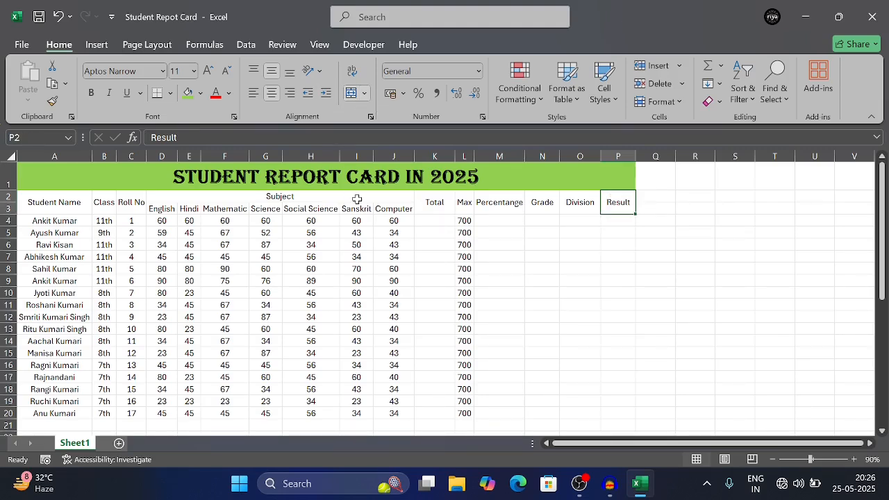
Total the first student's marks in K4 with =SUM(D4:J4).
click(431, 224)
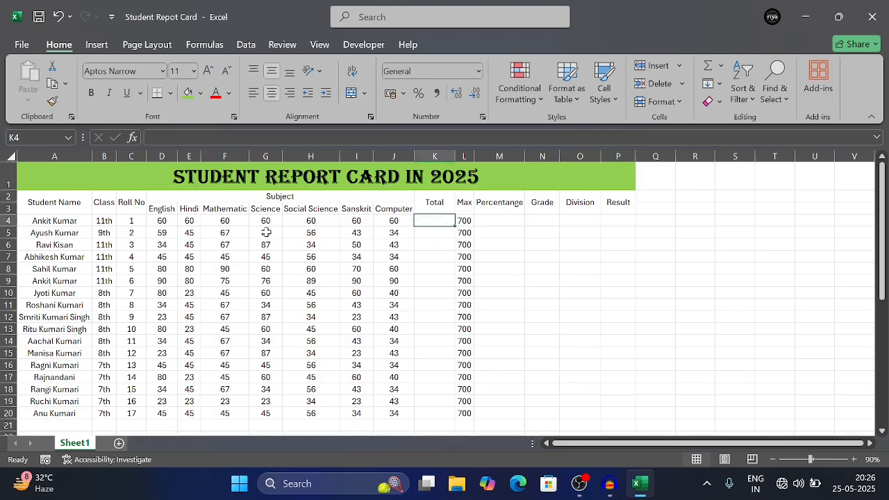
text(=)
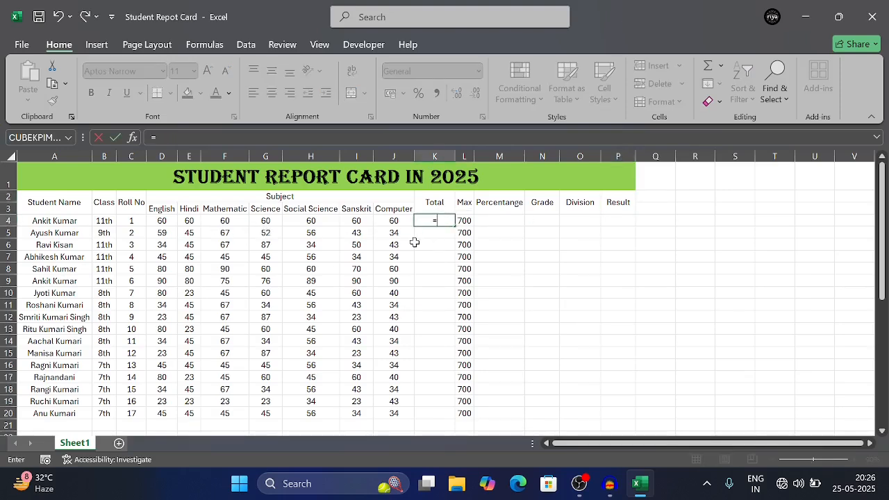
text(d)
key(BackSpace)
text(sum)
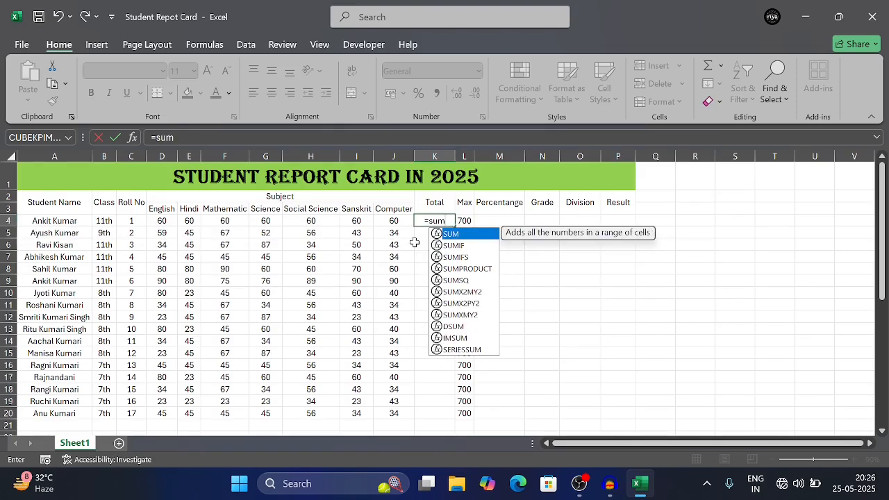
key(Tab)
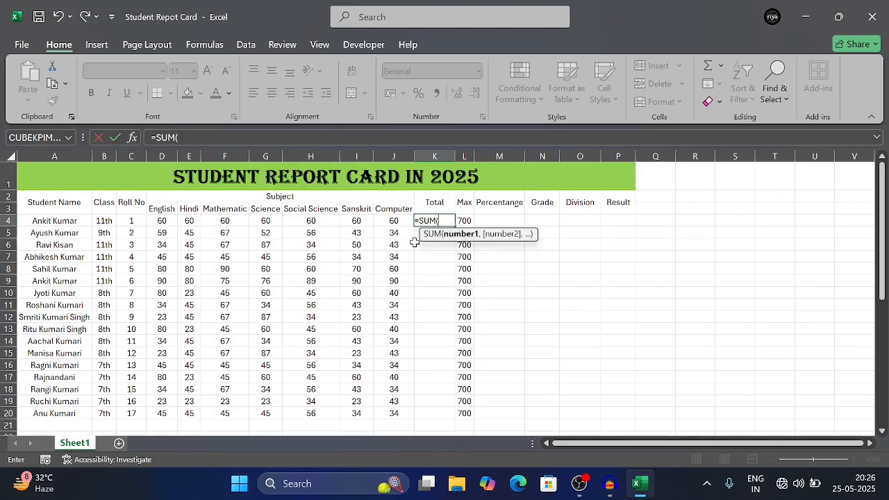
click(154, 221)
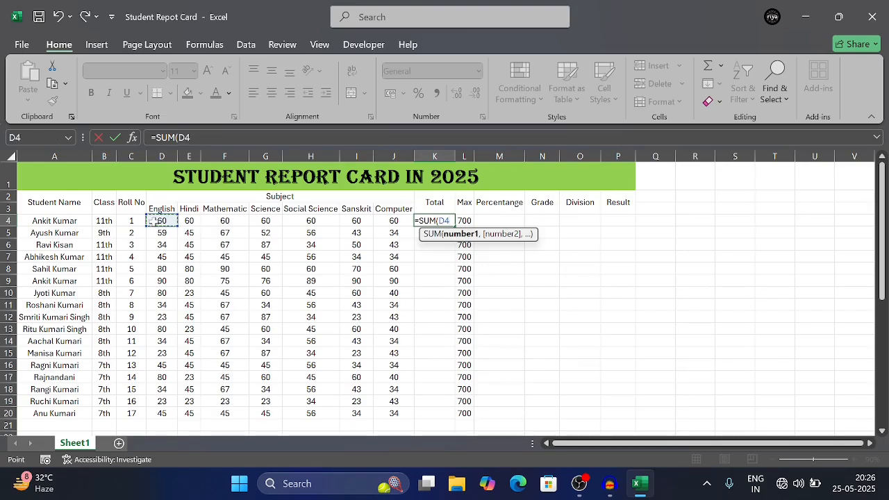
key(F8)
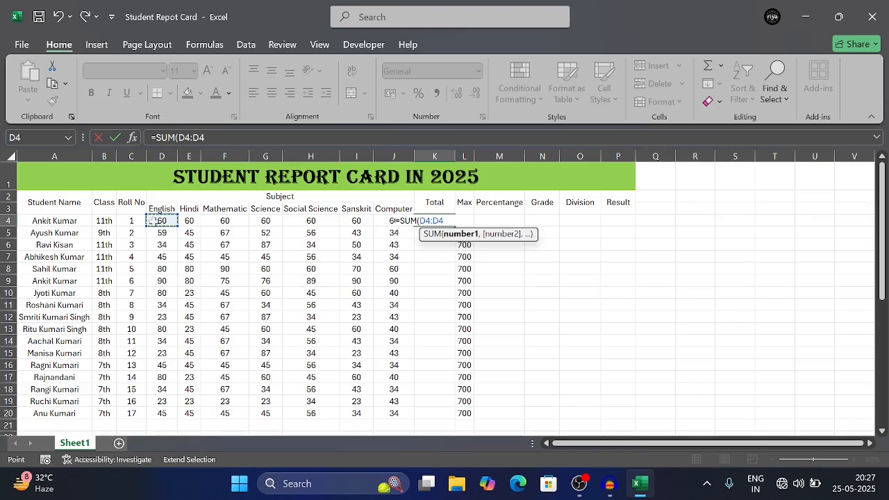
click(377, 221)
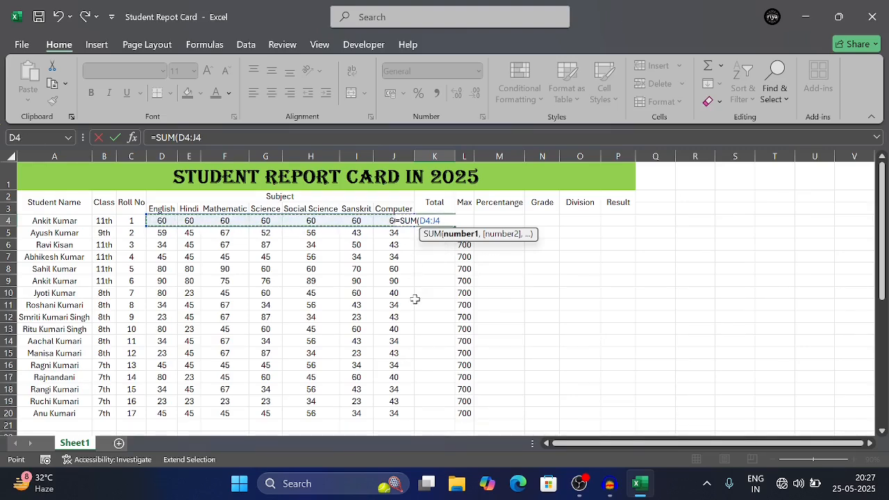
text())
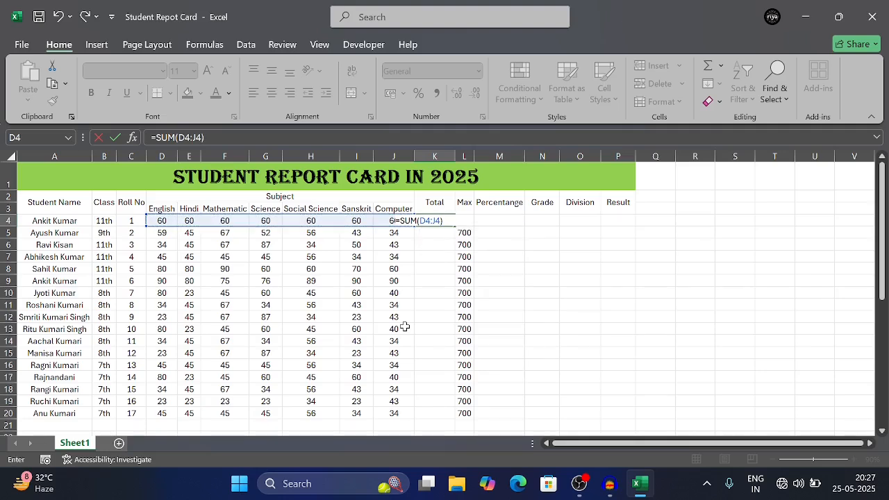
key(Return)
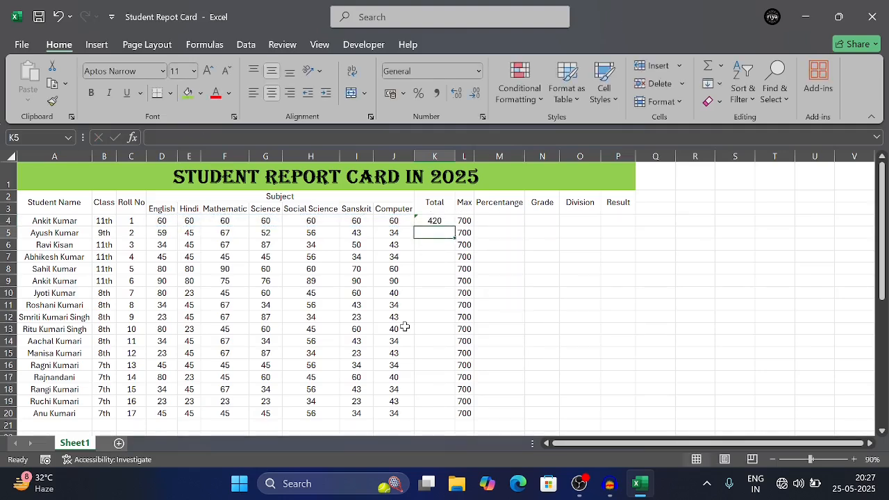
Update the K4 formula to include the adjacent cell, giving =SUM(C4:J4), and fill it down through K20.
click(416, 220)
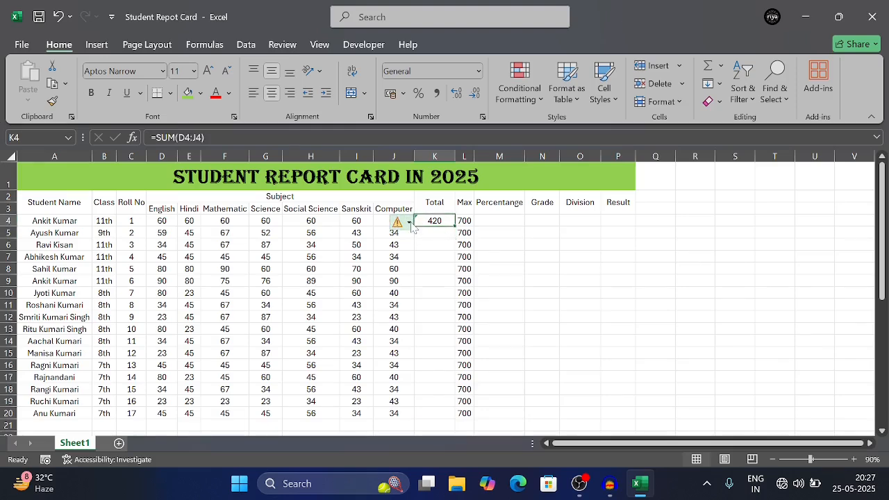
click(400, 222)
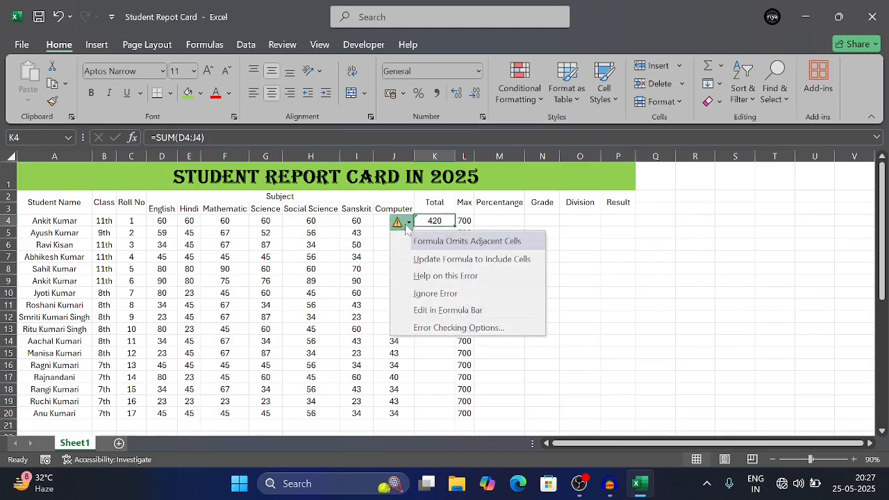
click(435, 259)
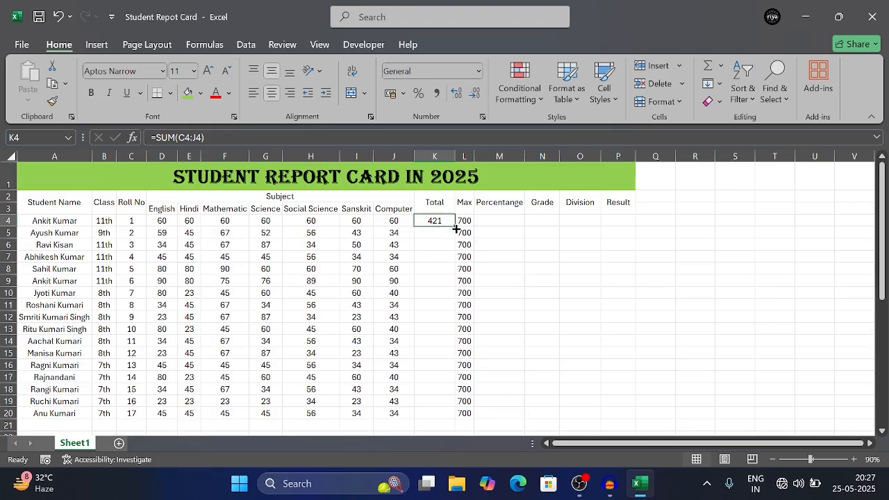
drag(455, 227, 462, 419)
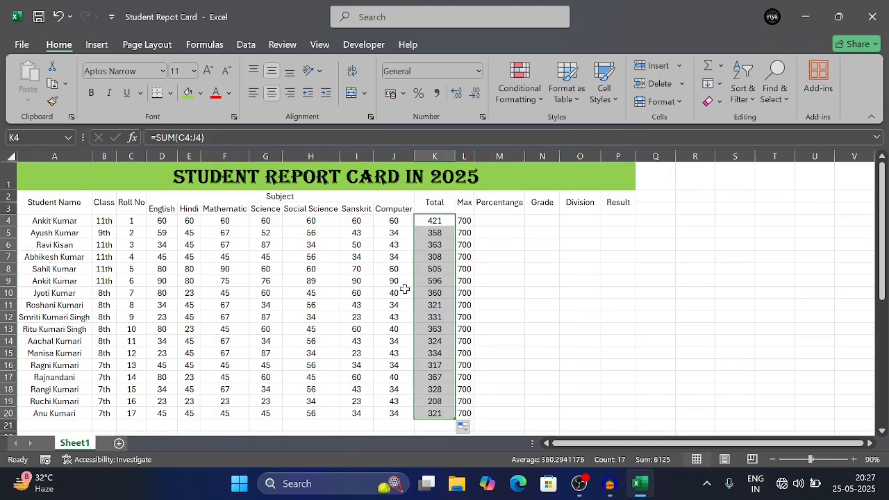
click(431, 282)
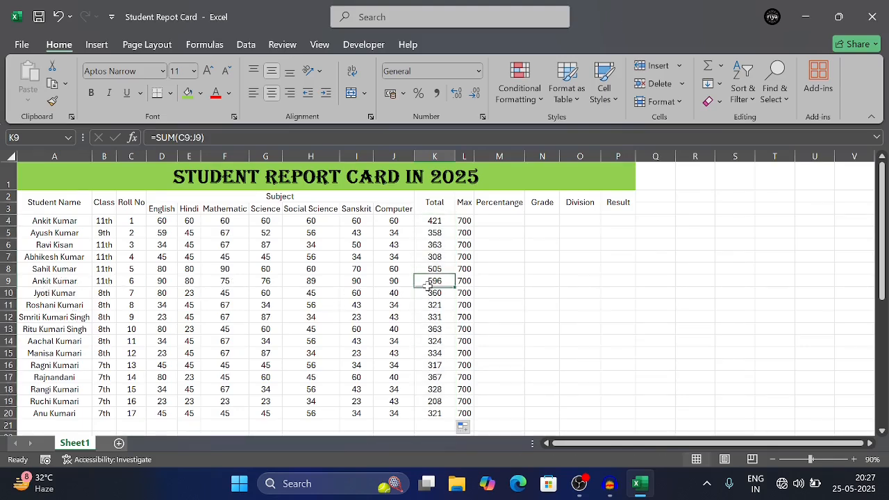
Calculate the first student's percentage in M4 with =K4*100/L4.
click(505, 218)
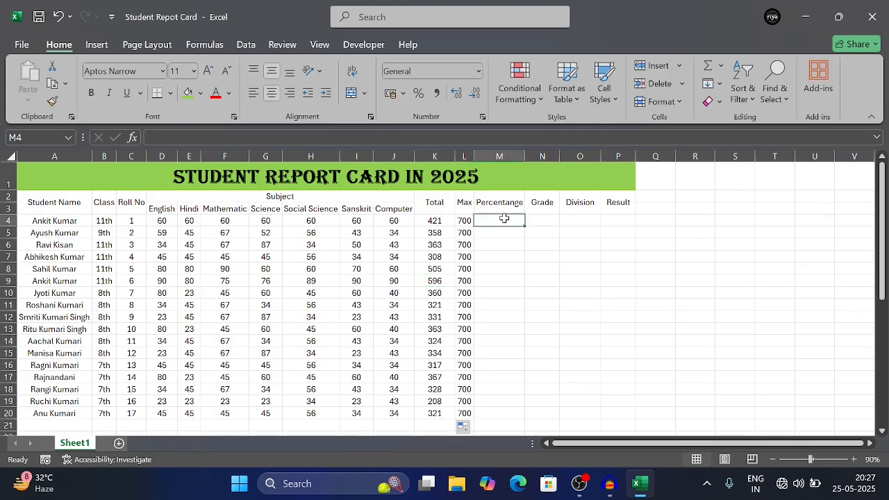
text(=)
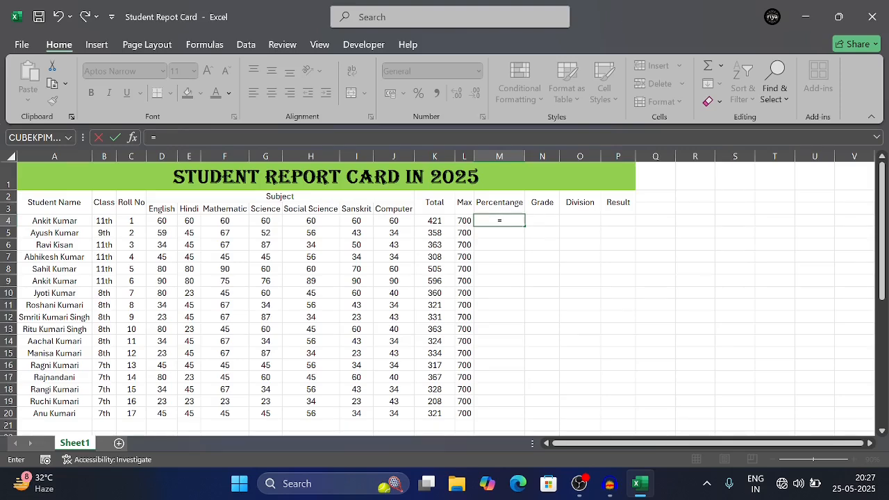
click(439, 220)
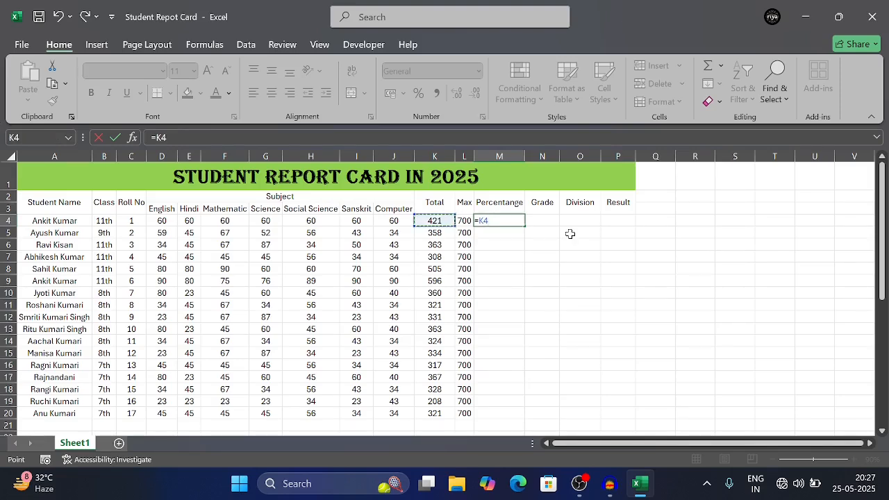
text(*100/)
click(465, 220)
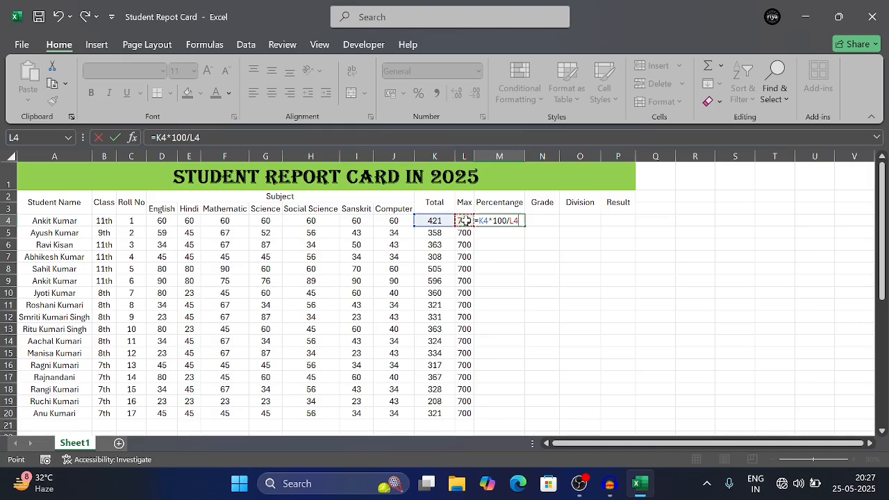
key(Return)
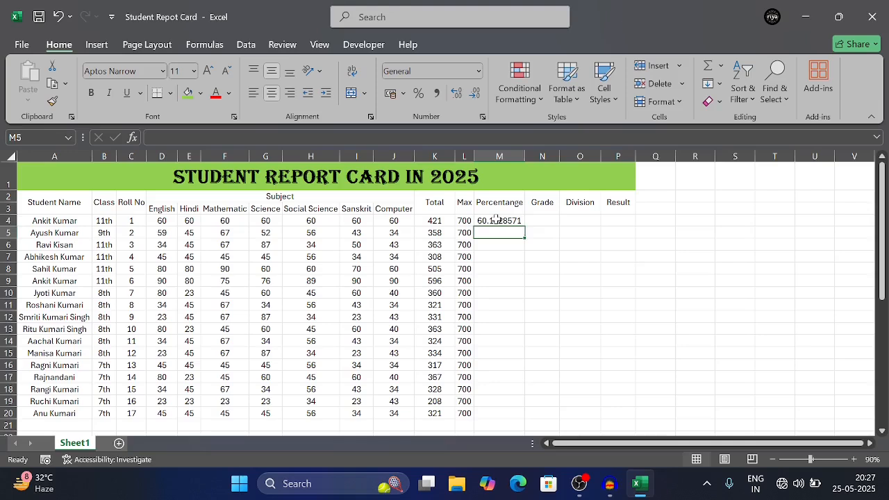
Reduce the percentage in M4 to two decimal places and fill it down through M20.
click(494, 221)
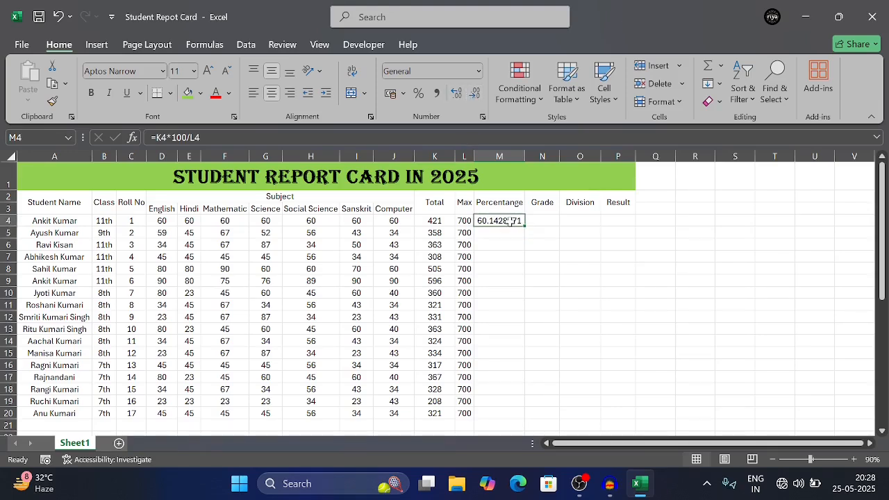
click(480, 94)
click(480, 94)
click(480, 94)
click(481, 94)
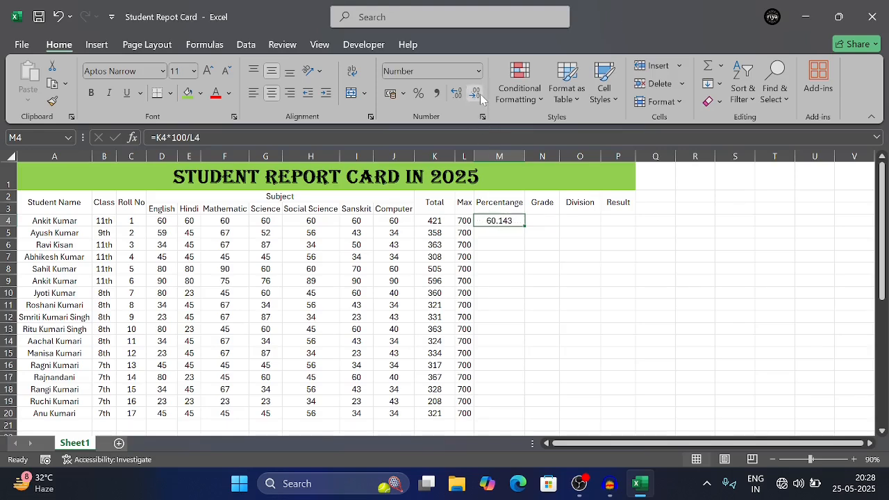
click(480, 94)
drag(528, 228, 528, 424)
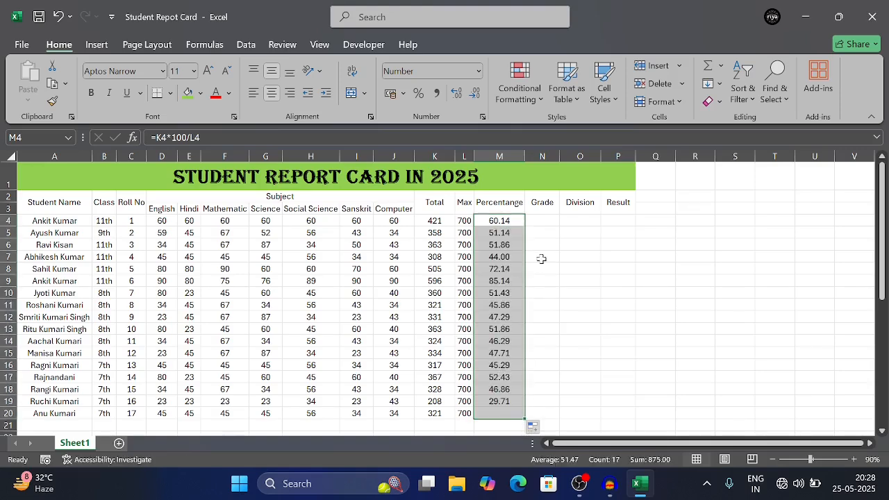
Try to enter the first student's grade formula in N4 as =IF(80>="A".
click(542, 220)
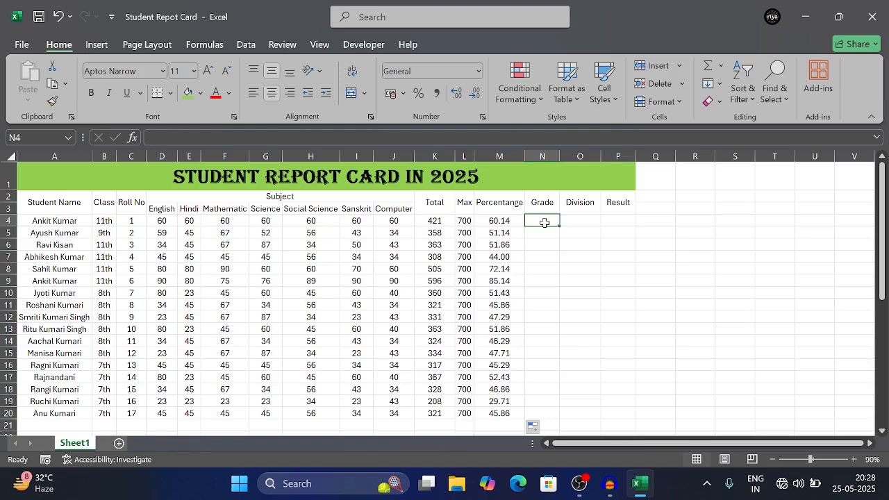
text(=if)
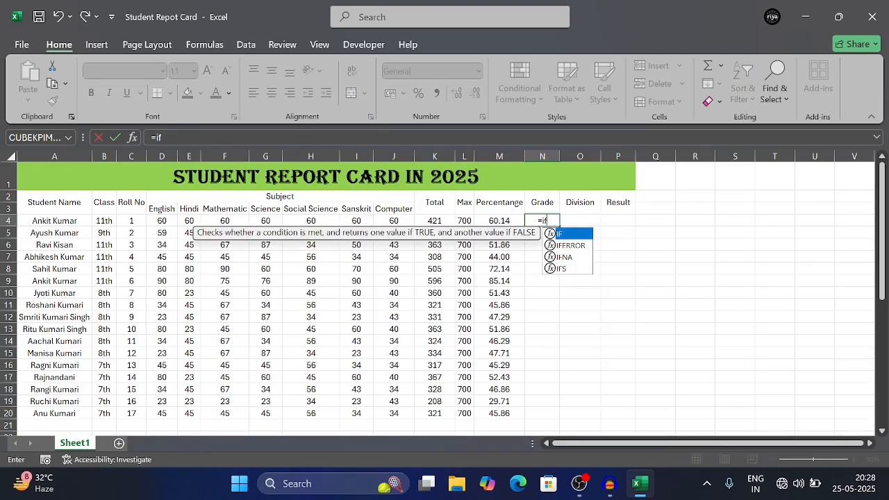
key(Tab)
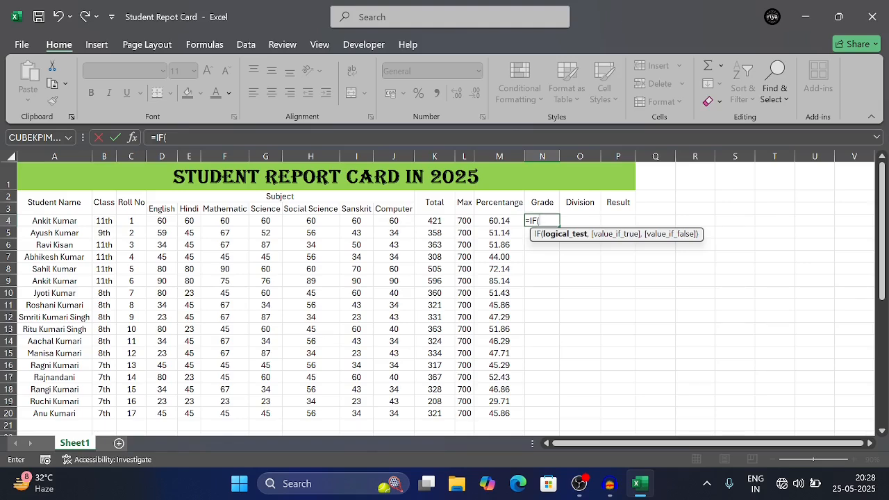
text(80)
text(>=")
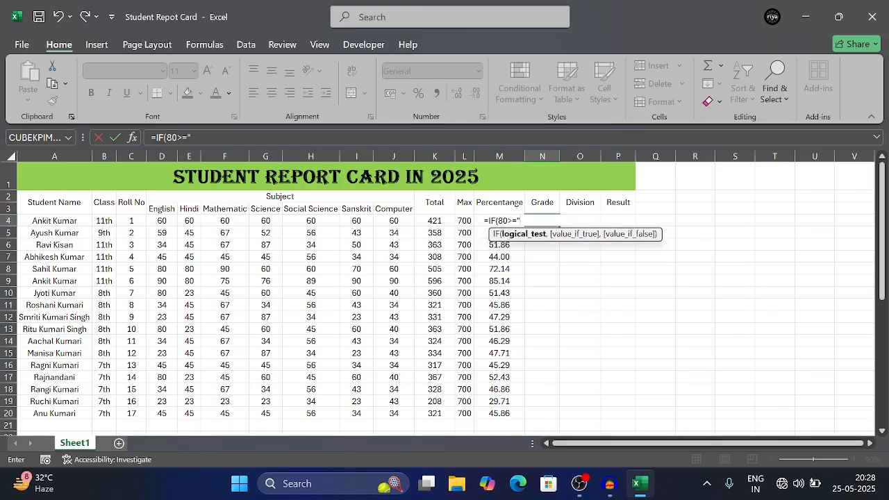
text(A")
click(546, 229)
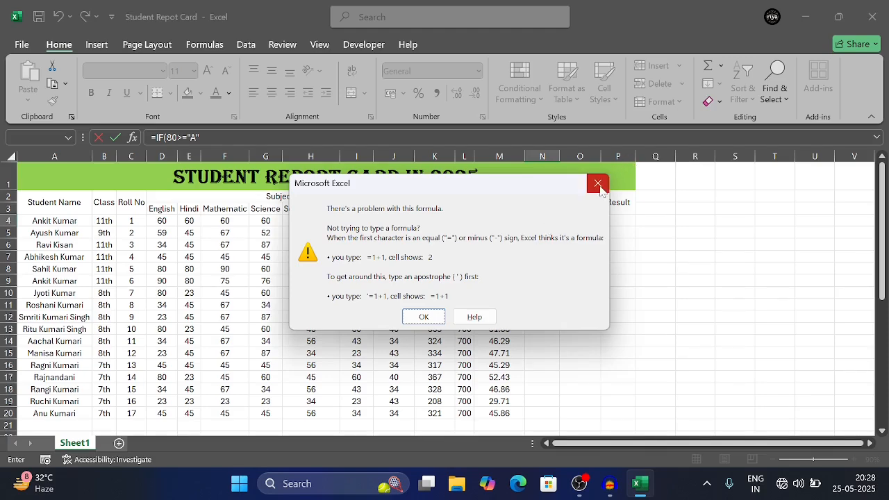
click(598, 184)
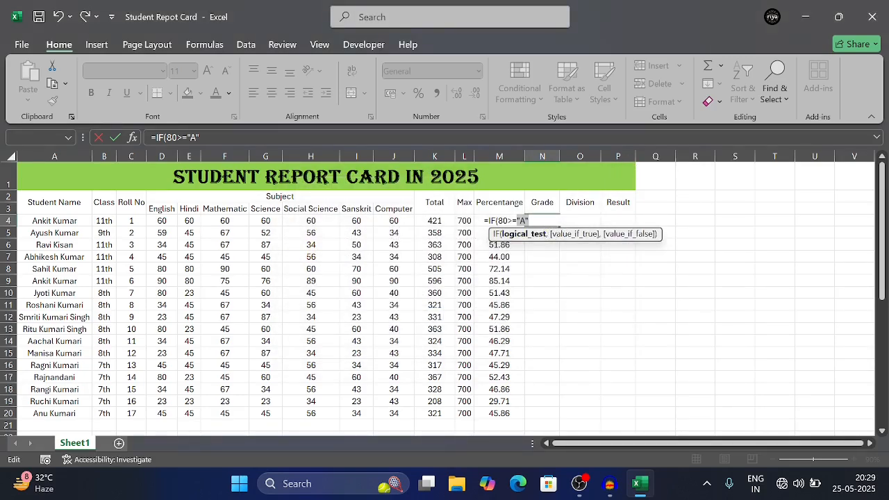
Clear the incomplete IF formula from N4.
key(BackSpace)
key(BackSpace)
key(BackSpace)
key(BackSpace)
key(BackSpace)
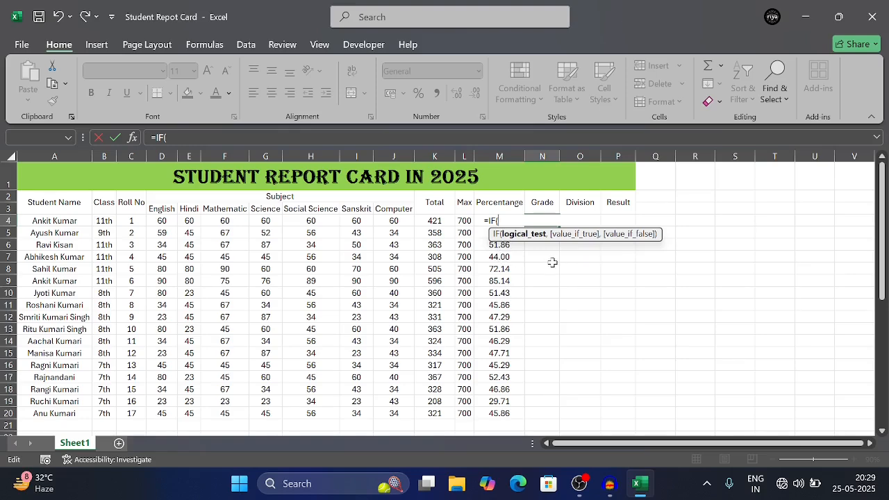
key(BackSpace)
key(BackSpace)
key(BackSpace)
key(BackSpace)
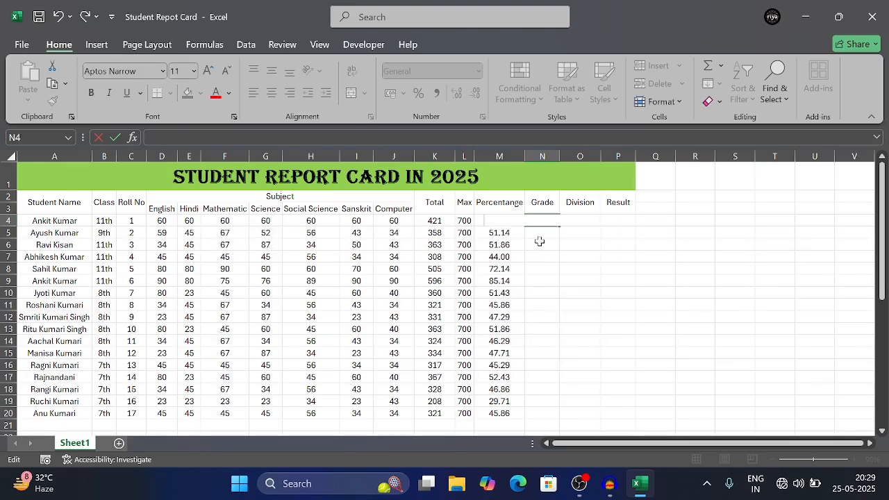
click(540, 242)
click(538, 233)
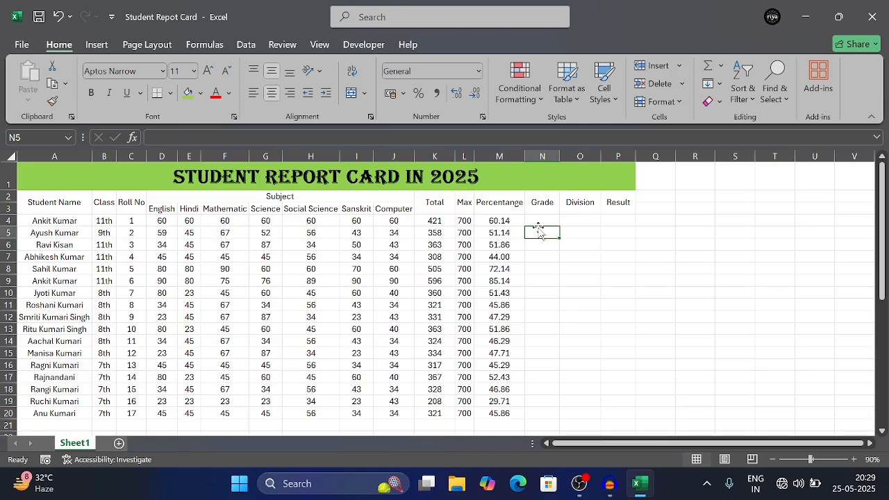
Start the first student's grade formula in N4 with =IF(M4>=80,"A", as its first condition.
click(535, 219)
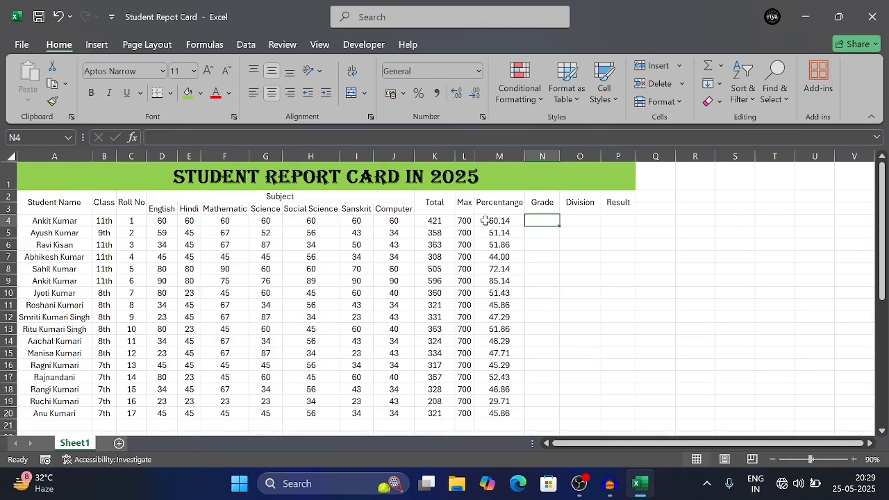
text(=)
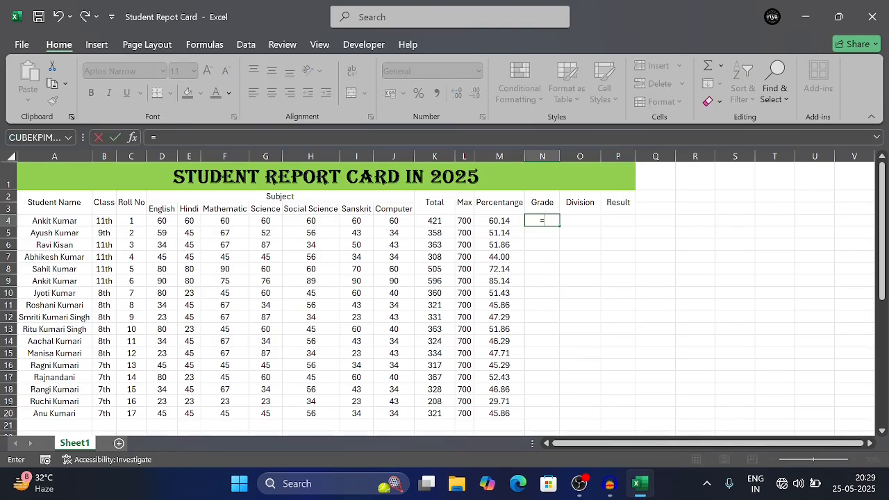
text(if)
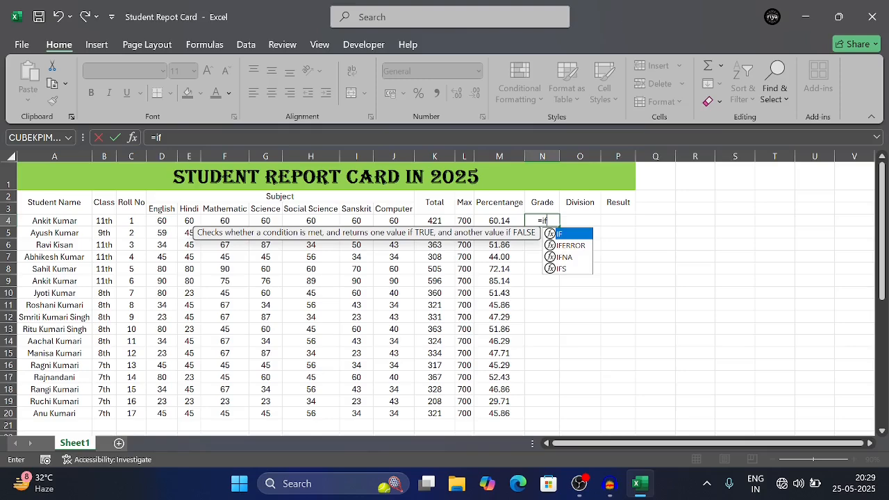
key(Tab)
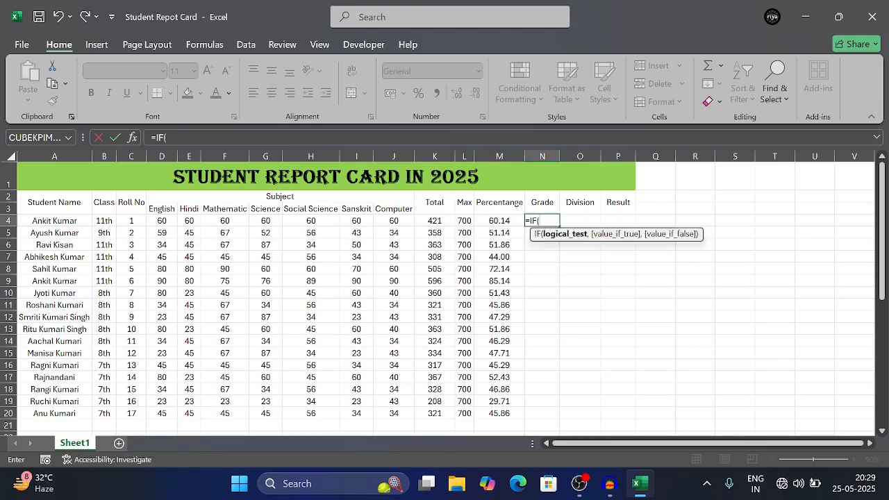
text(M)
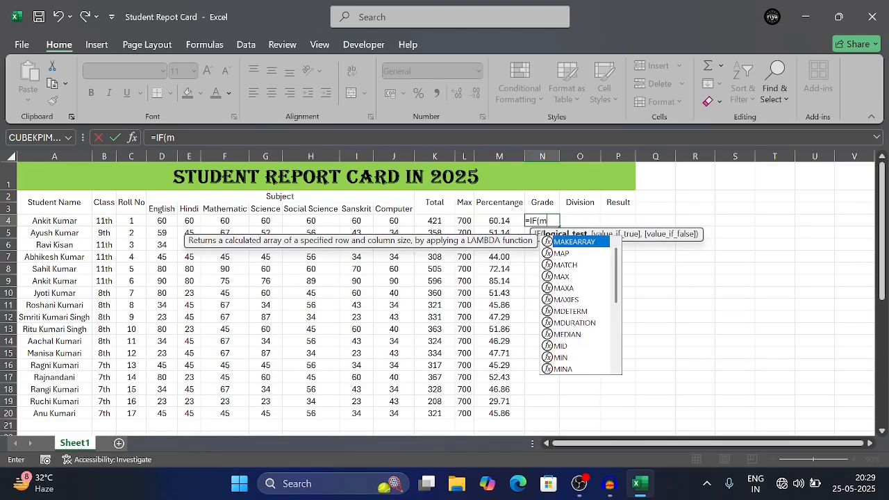
key(BackSpace)
text(M4>)
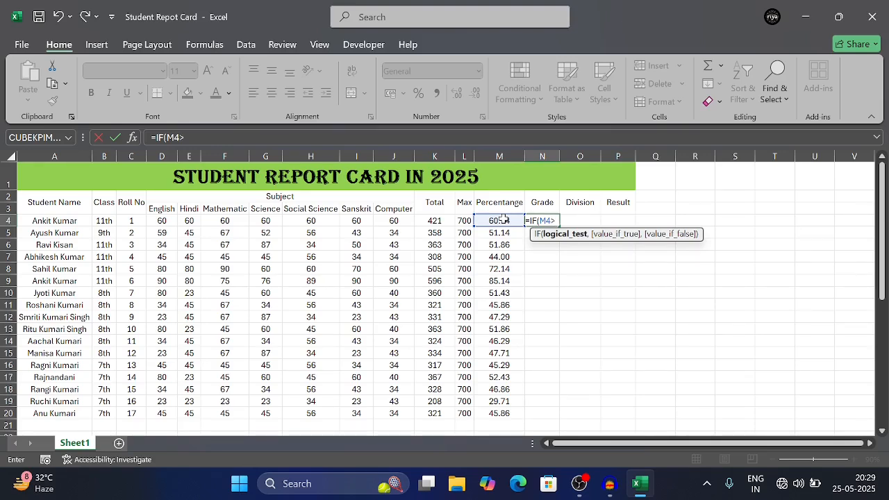
text(=)
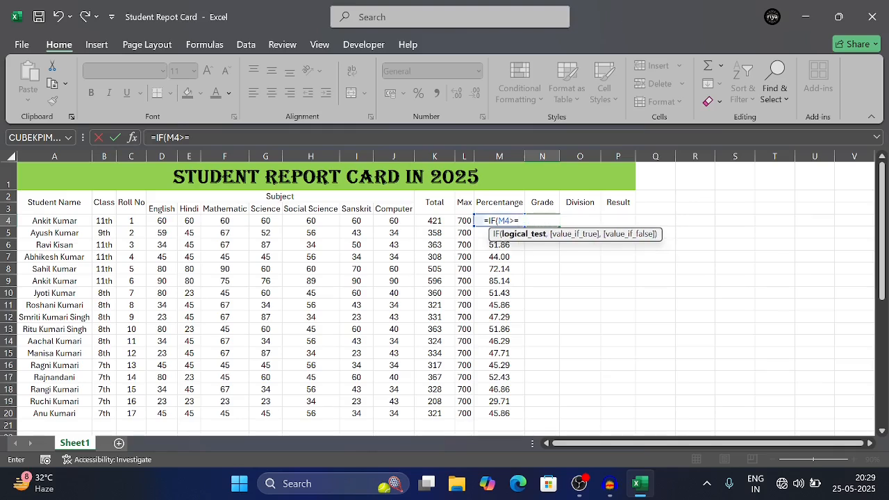
text(80,)
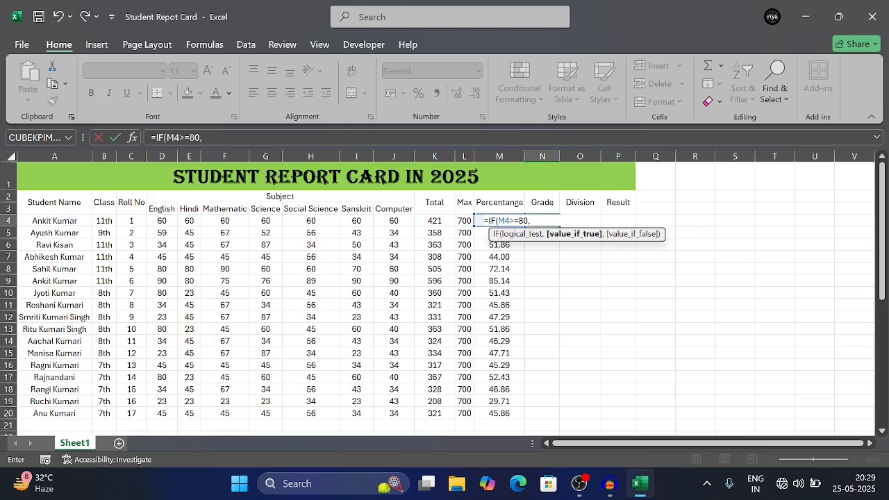
text("A",if)
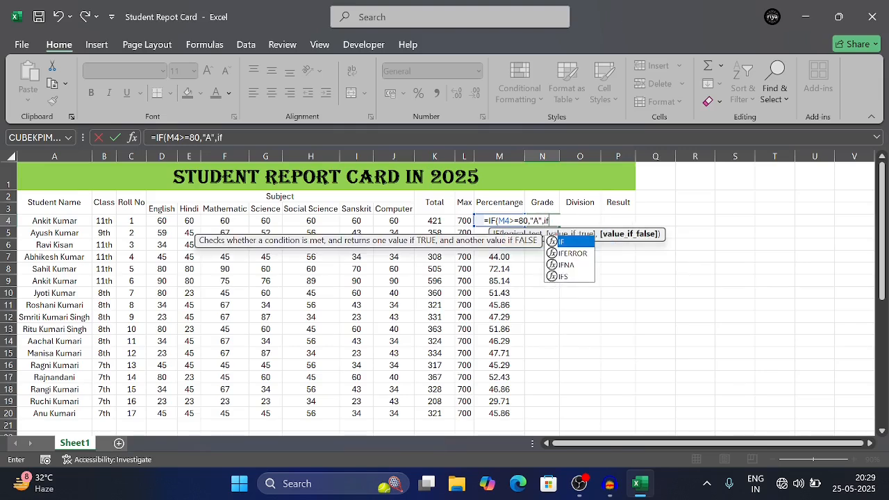
Nest a second condition in the N4 grade formula, IF(M4>=70,"B",.
key(Tab)
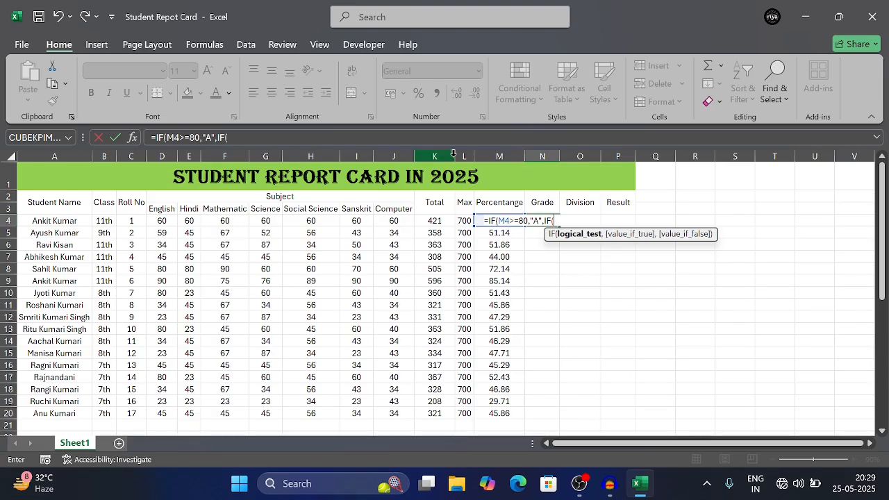
text(M)
text(4>=70)
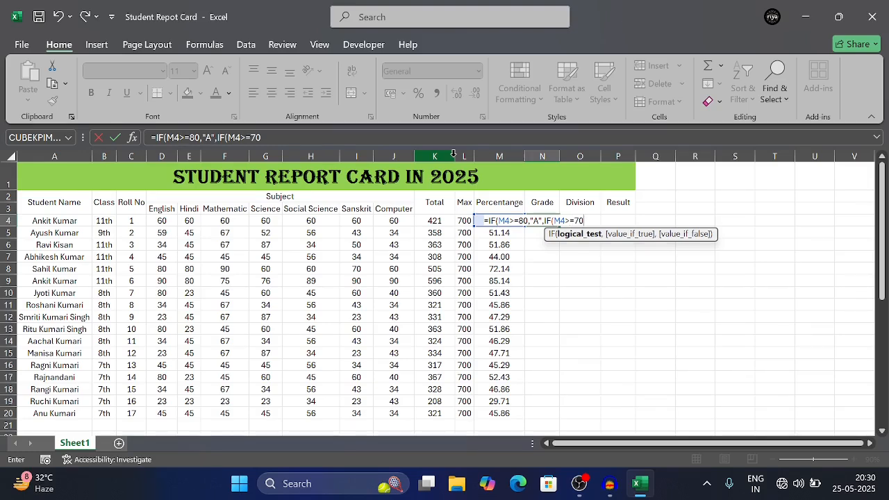
text(,")
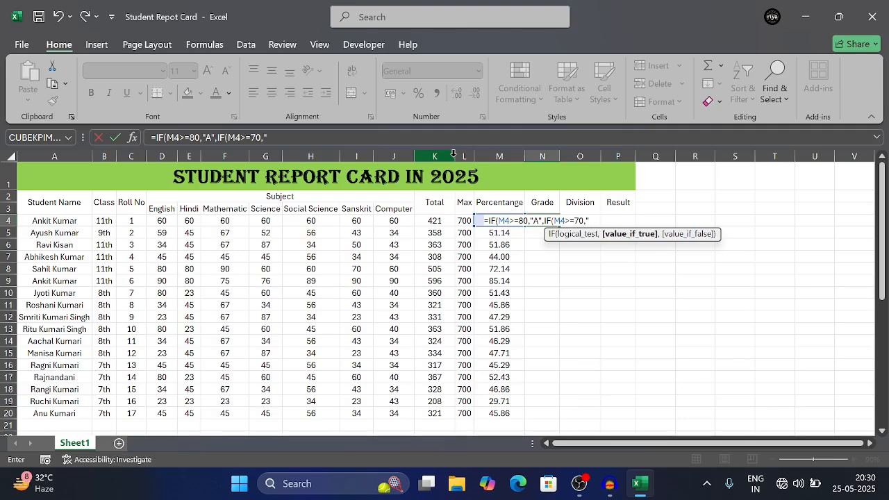
text(B",k)
key(BackSpace)
Nest a third condition in the N4 grade formula, IF(M4>=60,"C",.
text(if)
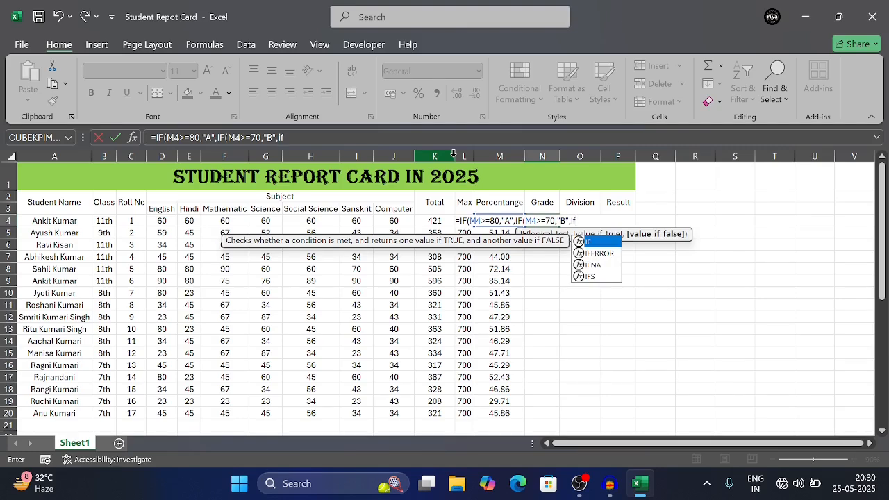
key(Tab)
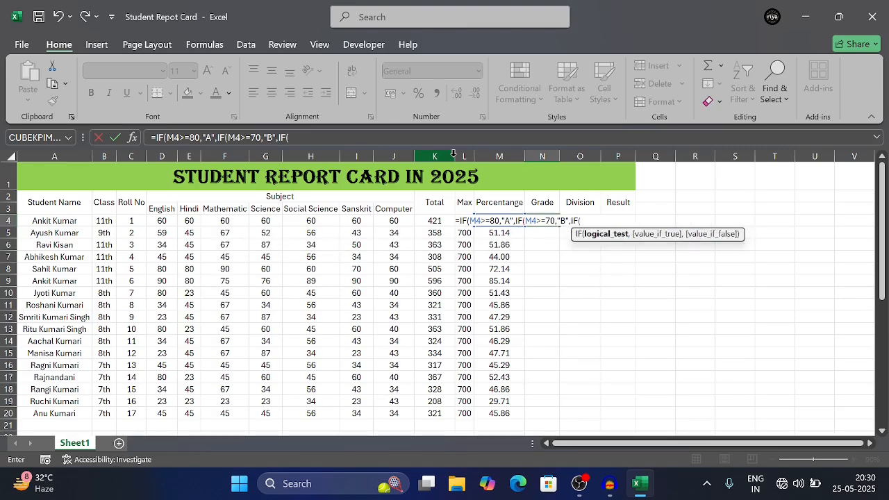
text(M)
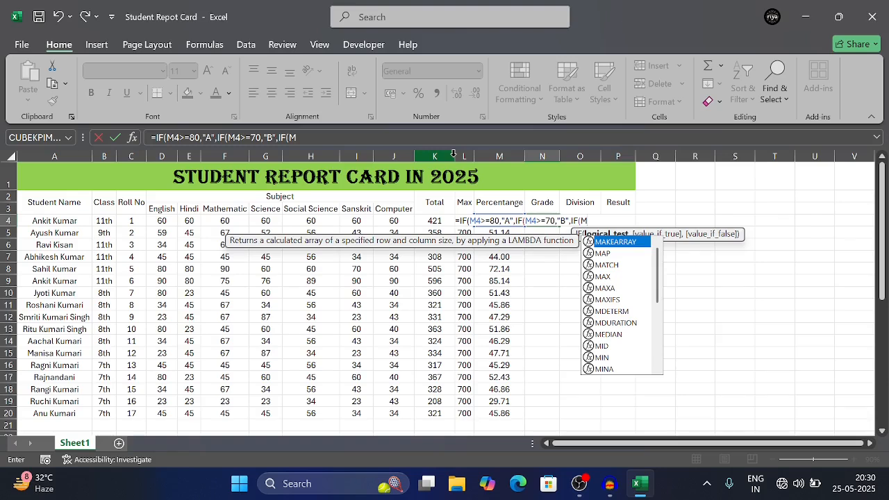
text(4>)
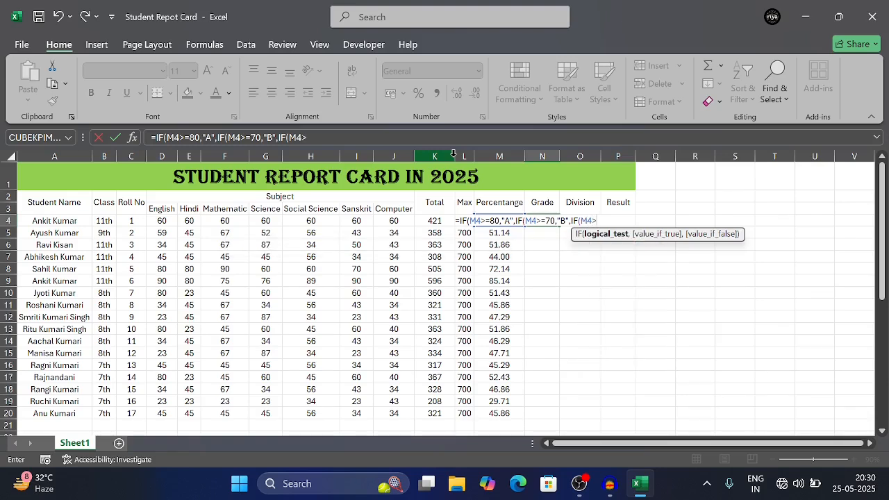
text(=60,c)
key(BackSpace)
text(")
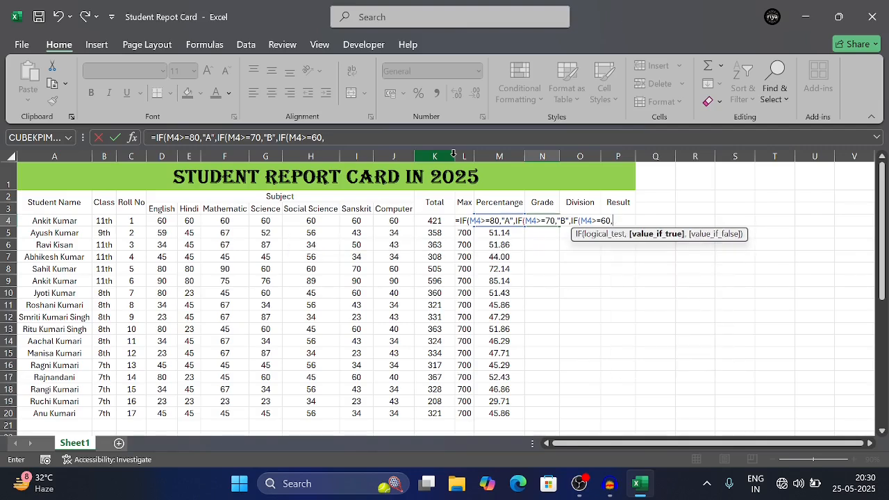
text(C",)
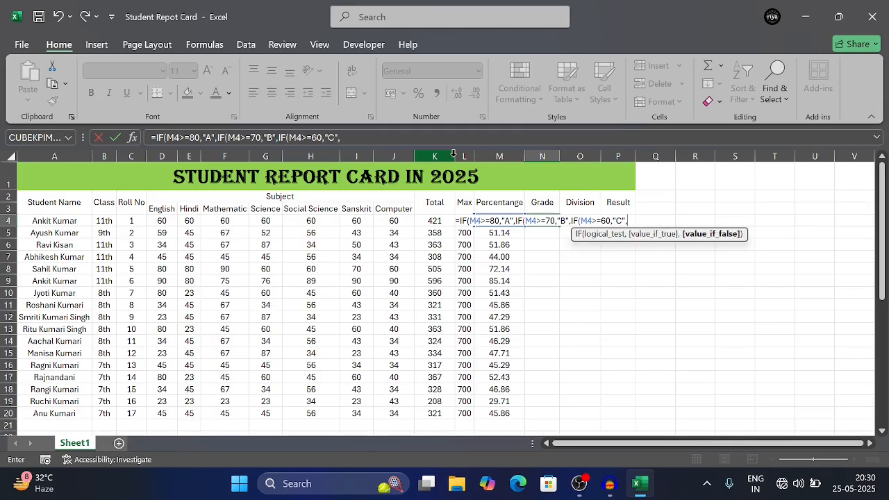
Finish the N4 grade formula with IF(M4>=50,"C",""), close all nested brackets and enter it.
text(if)
key(Tab)
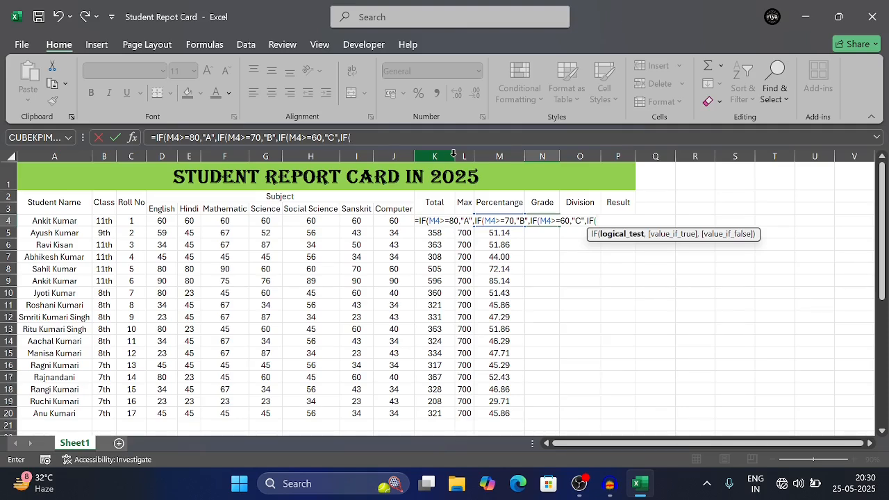
text(M)
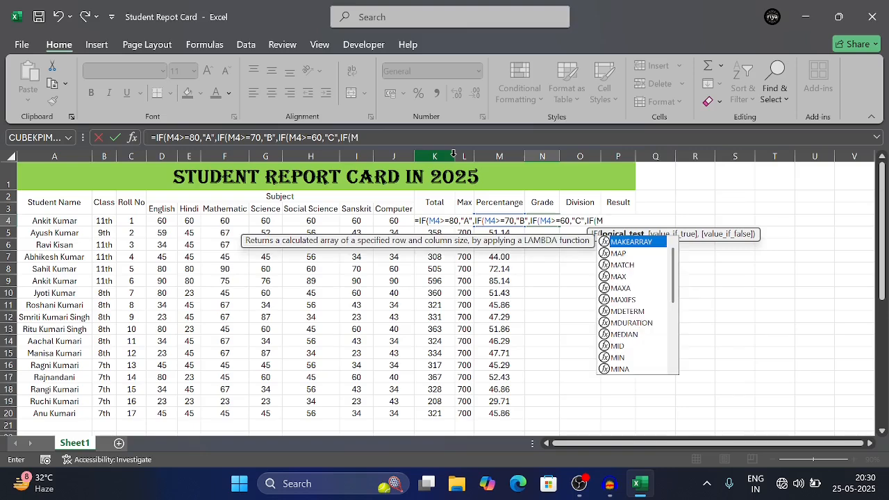
text(4)
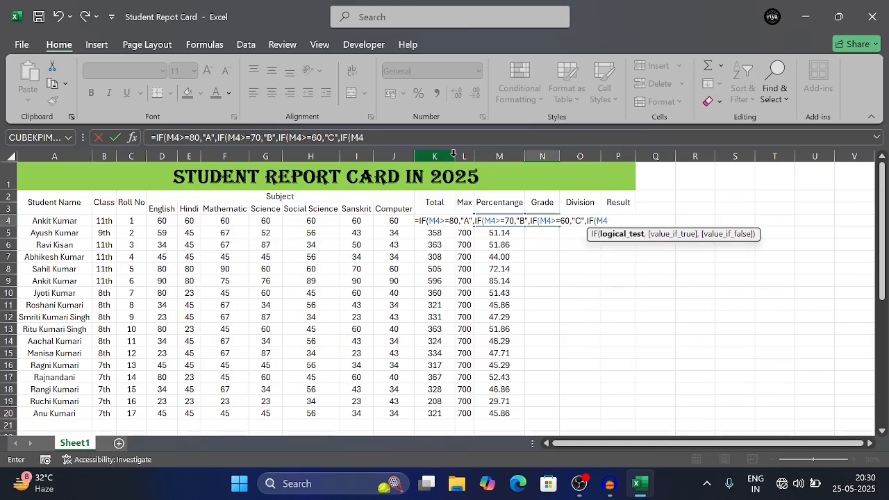
text(>=50,)
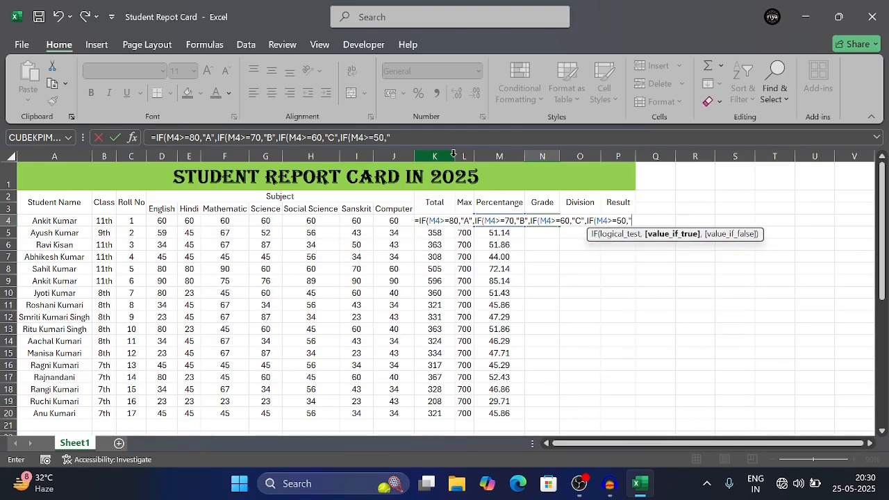
text("C",)
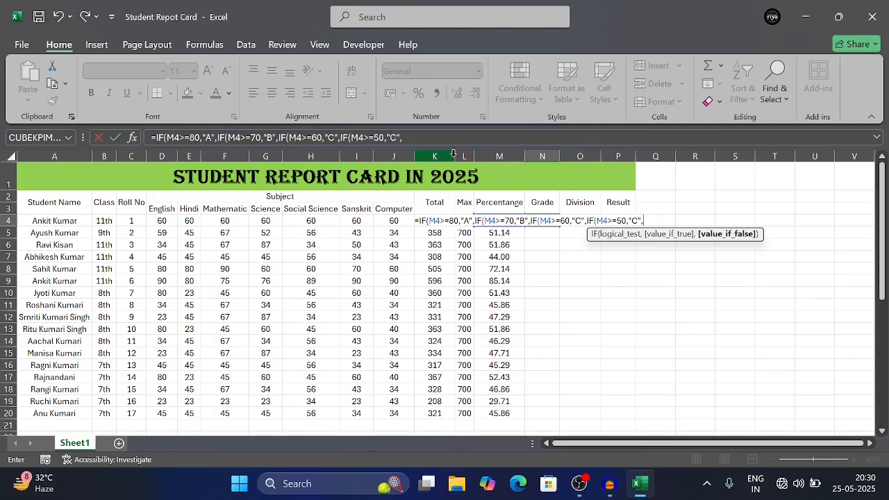
text(""))
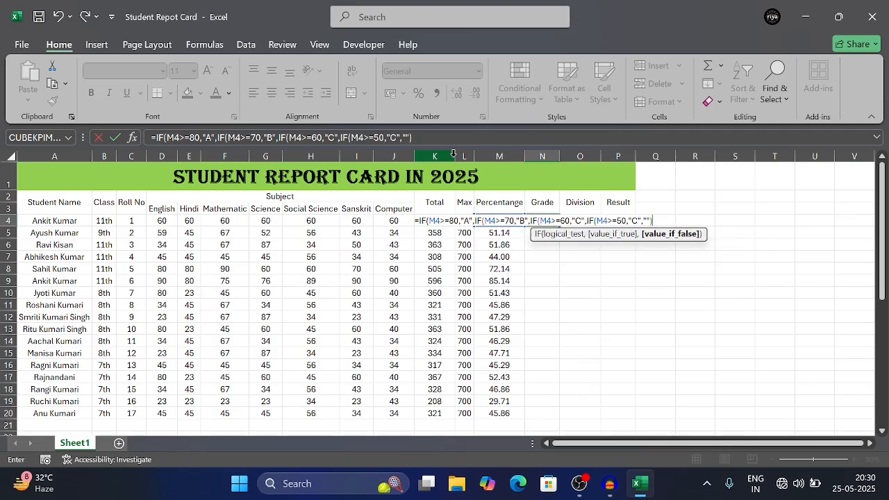
text())))
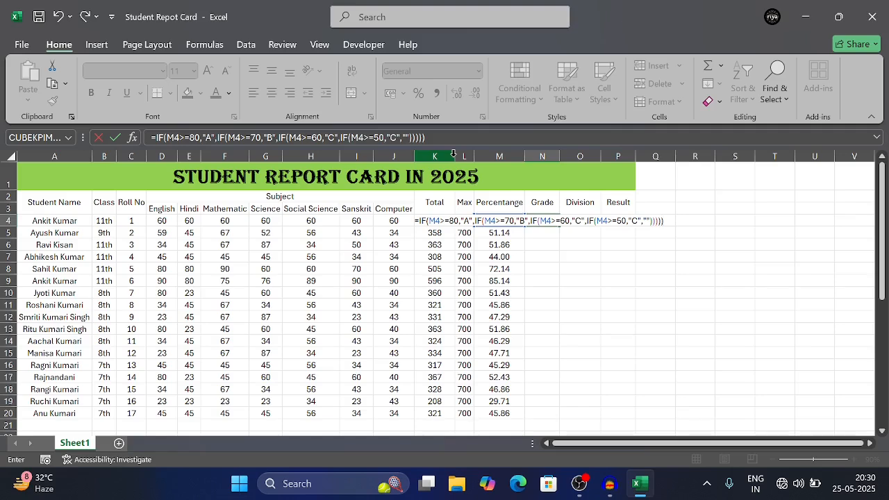
key(Return)
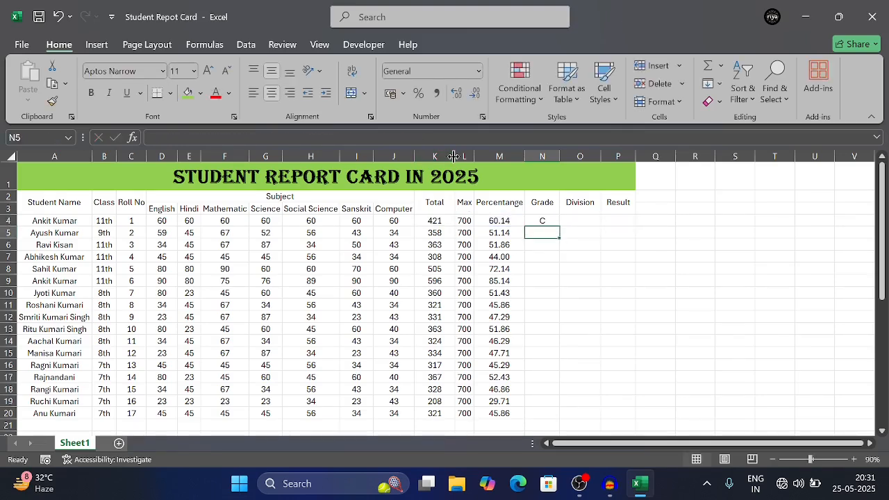
Change the grade for the M4>=50 condition in N4 to "D" and fill the formula down through N20.
click(541, 222)
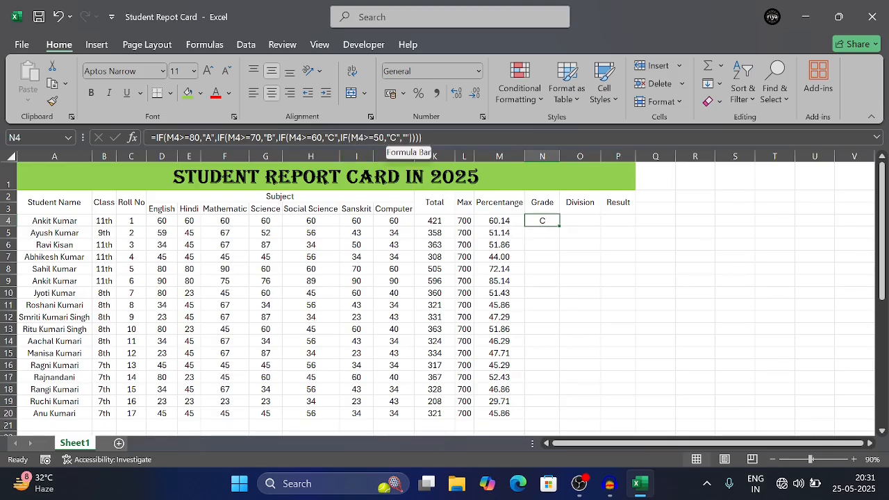
click(398, 137)
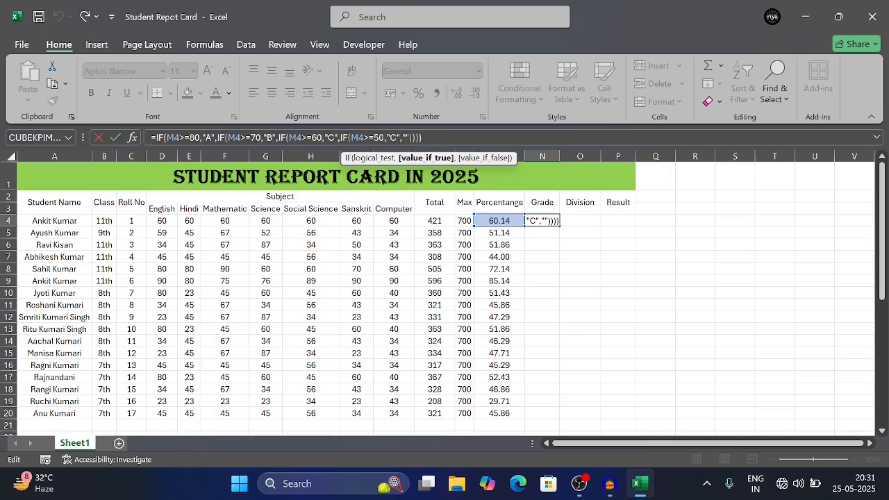
key(BackSpace)
text(D)
key(Return)
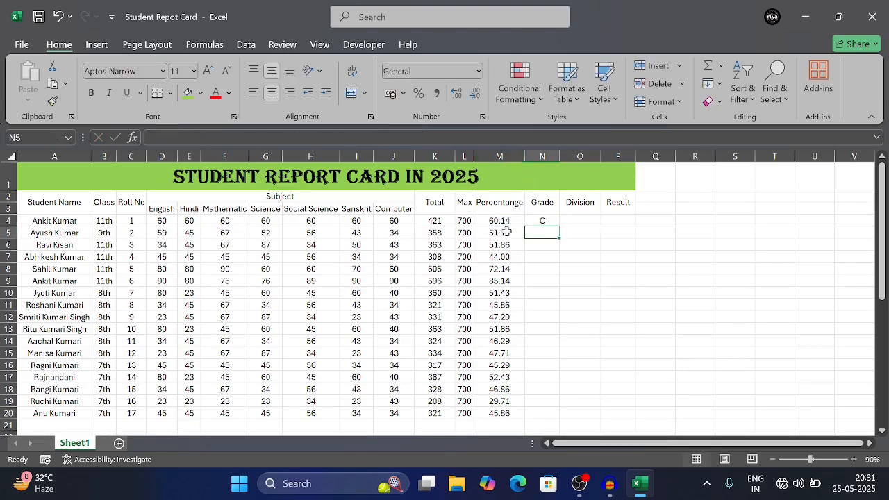
click(546, 220)
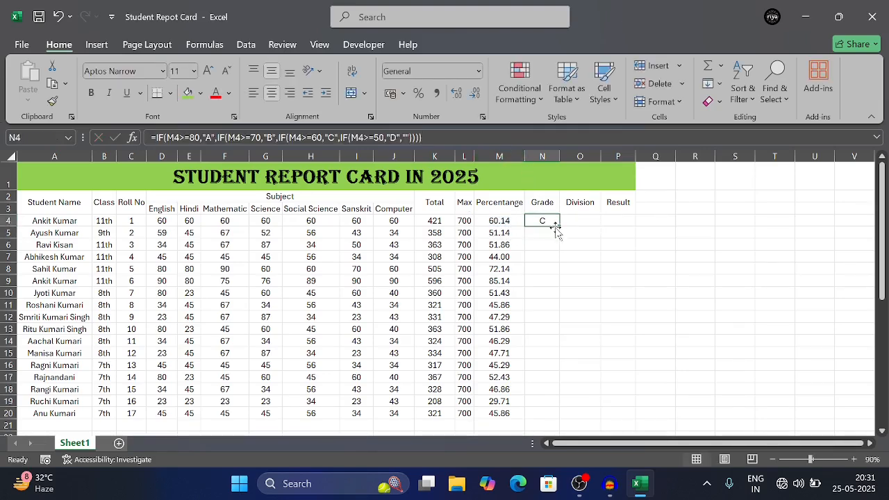
drag(560, 227, 572, 417)
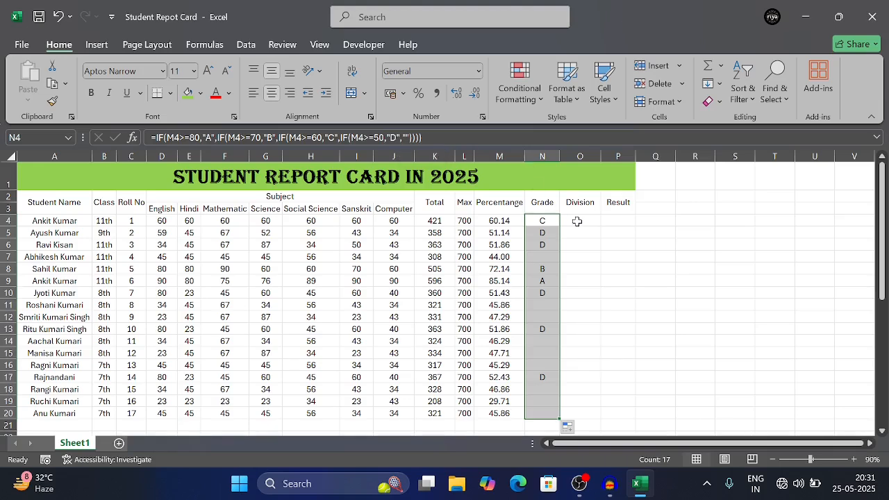
Start the division formula in O4 with the condition IF(M4>=60,"First Div",.
click(577, 221)
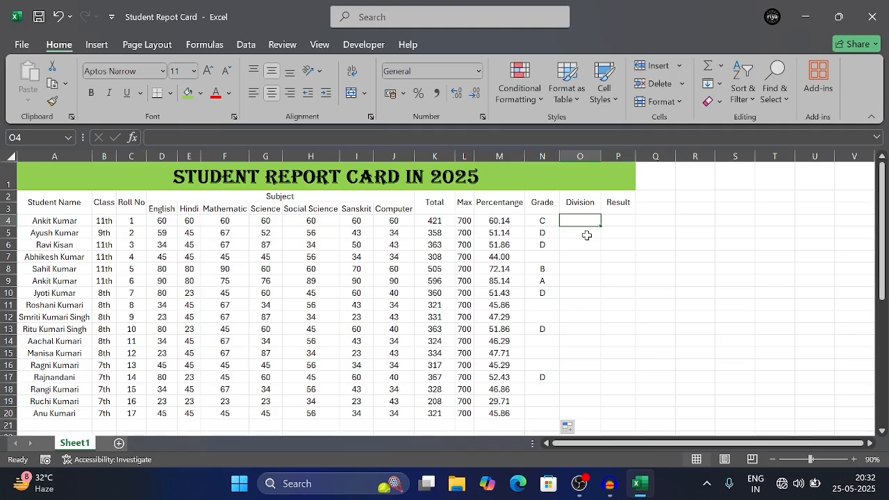
text(=if)
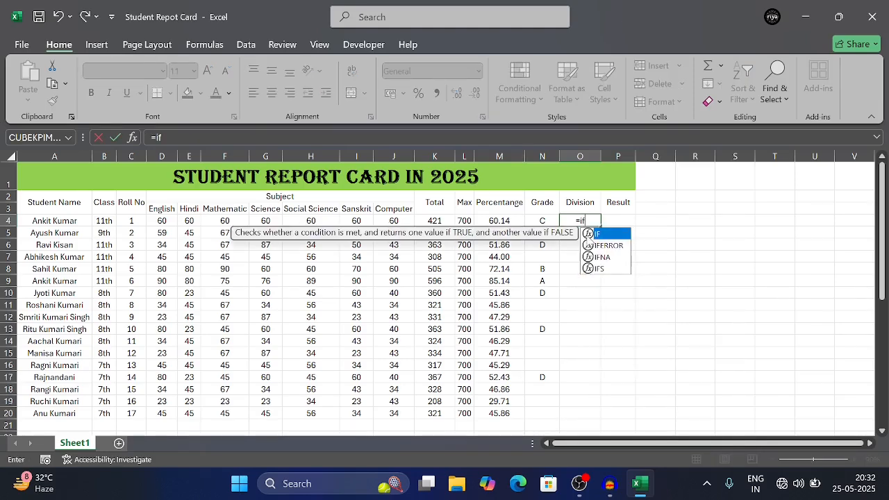
key(Tab)
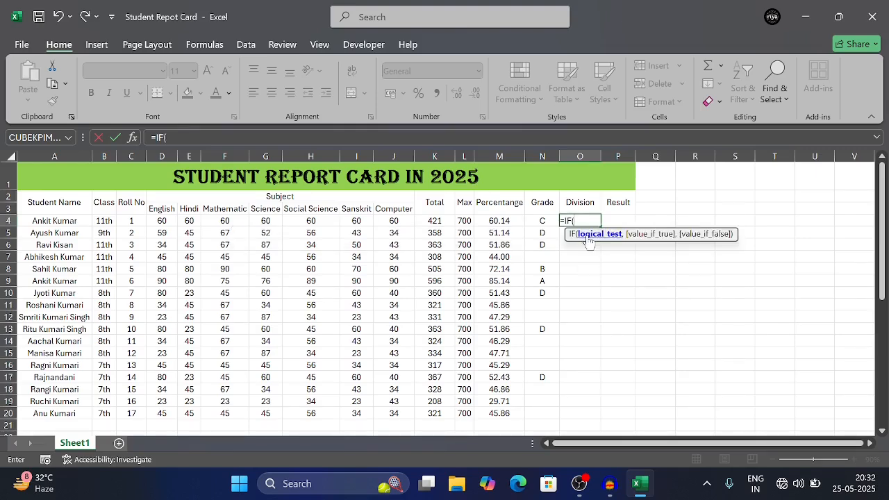
click(485, 222)
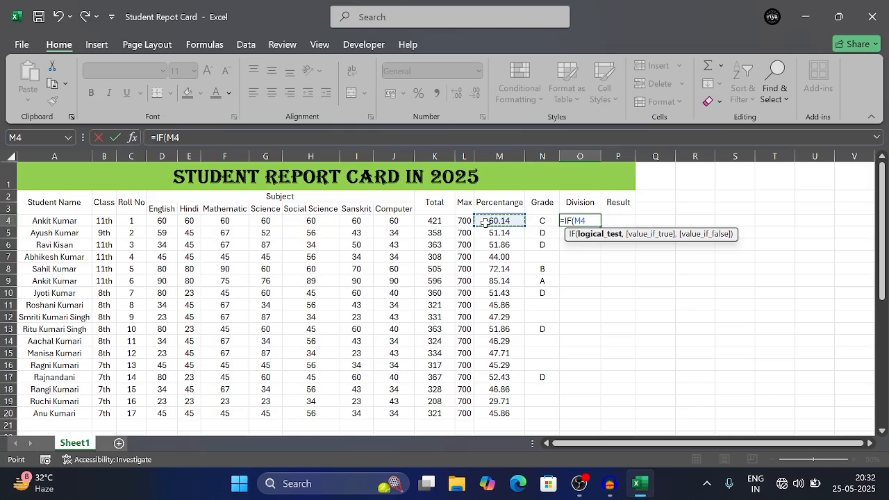
text(>=60)
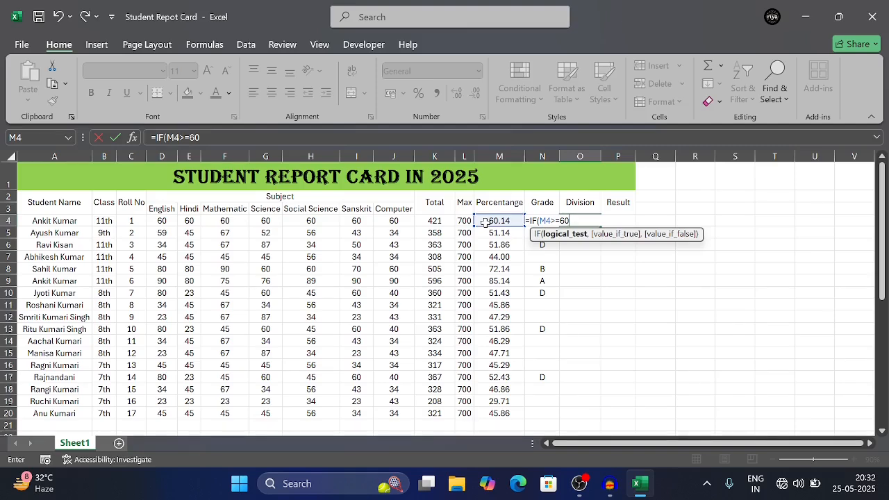
text(,")
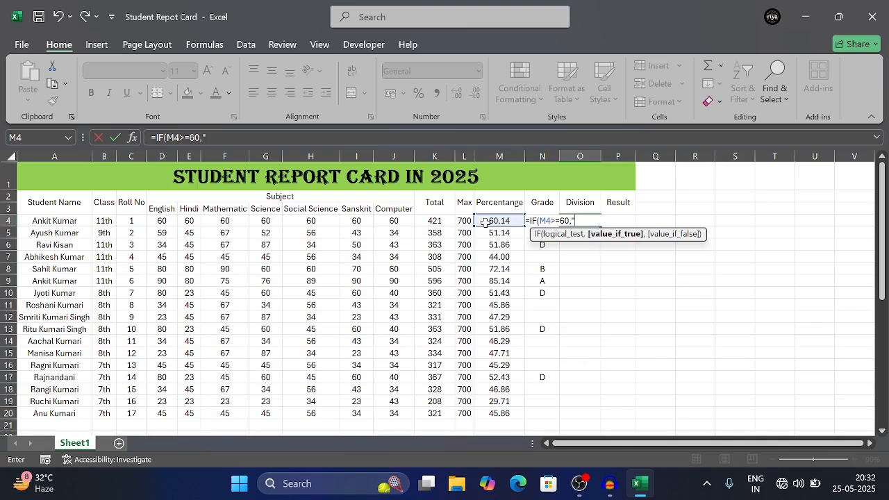
text(FirstD)
key(BackSpace)
text(Div",if)
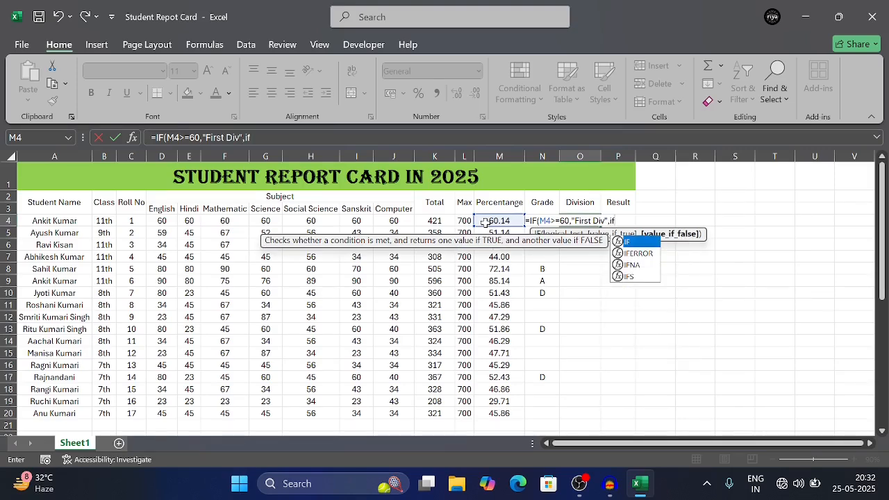
Nest a second condition in the O4 division formula, IF(M4>=50,"Second Div",.
key(Tab)
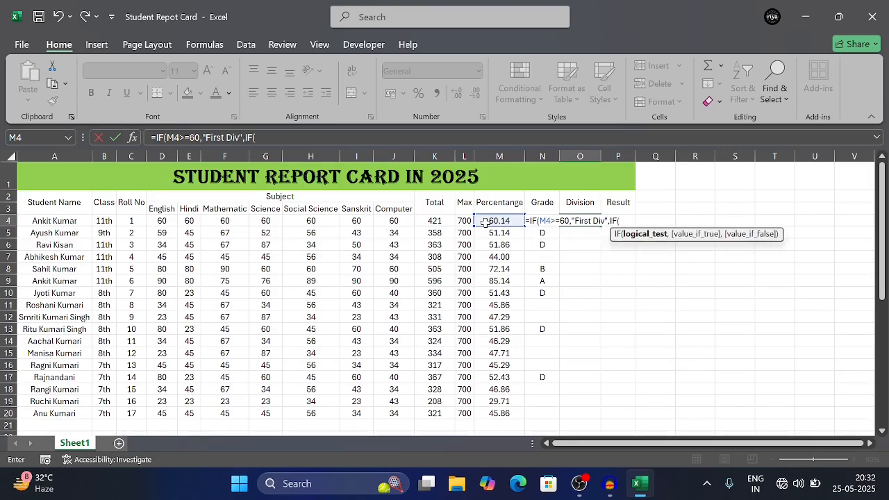
text(M)
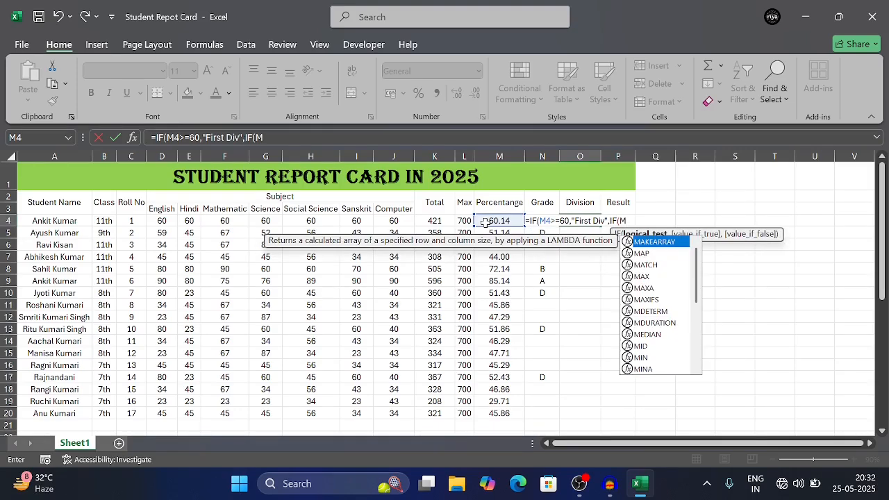
text(4)
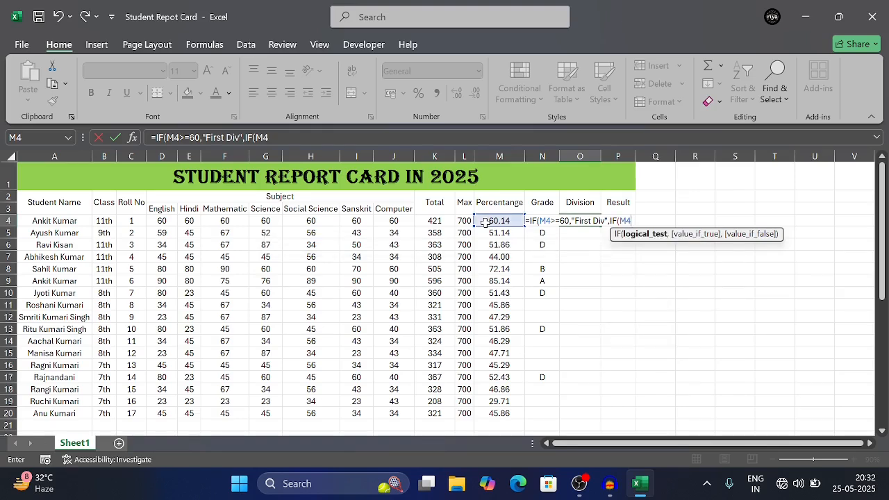
text(>=)
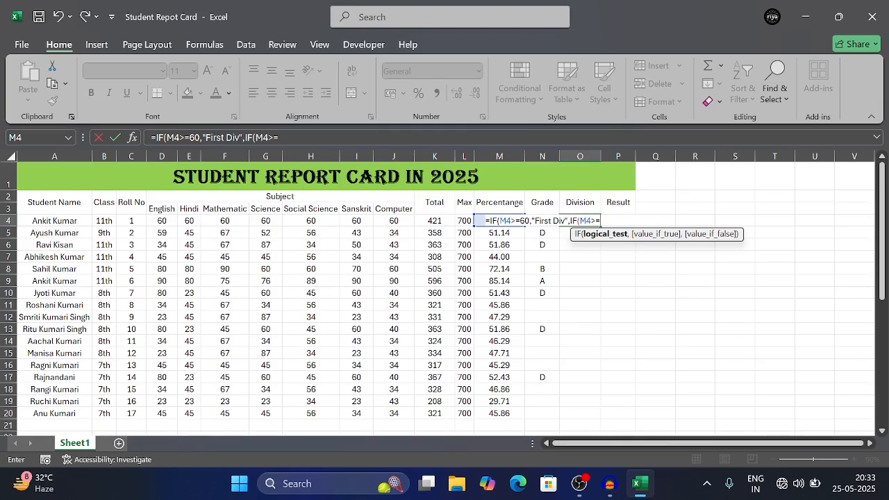
text(50,")
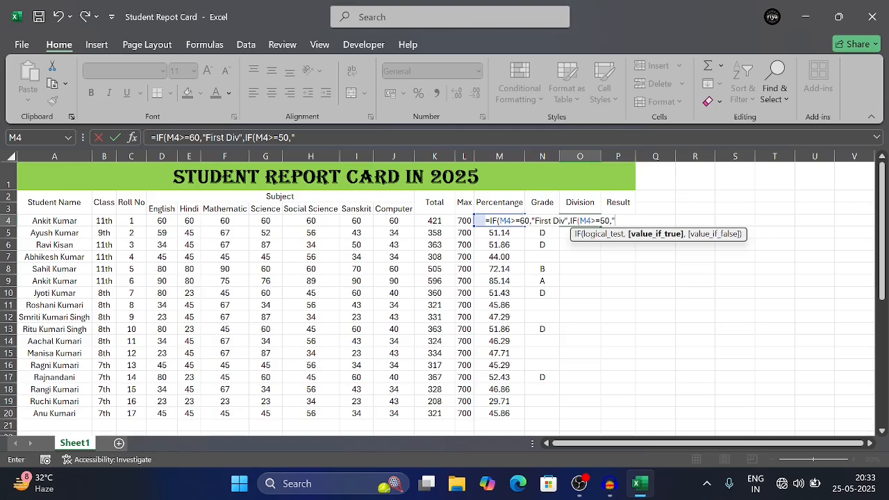
text(Second Div)
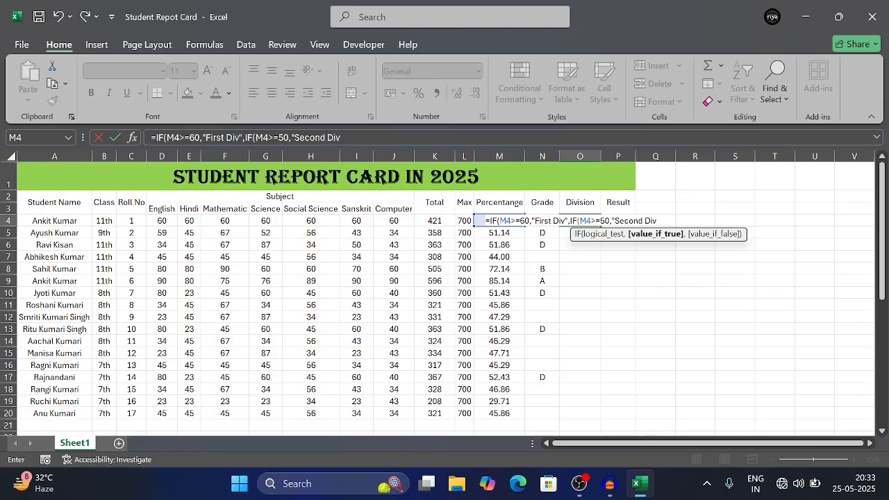
text(",)
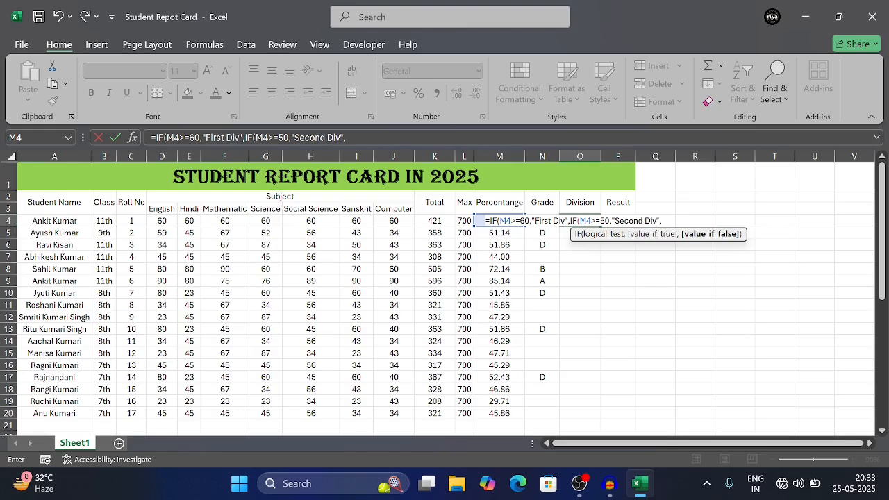
Finish the O4 division formula with IF(M4>=40,"Third Div",""), close all nested brackets and enter it.
text(IF()
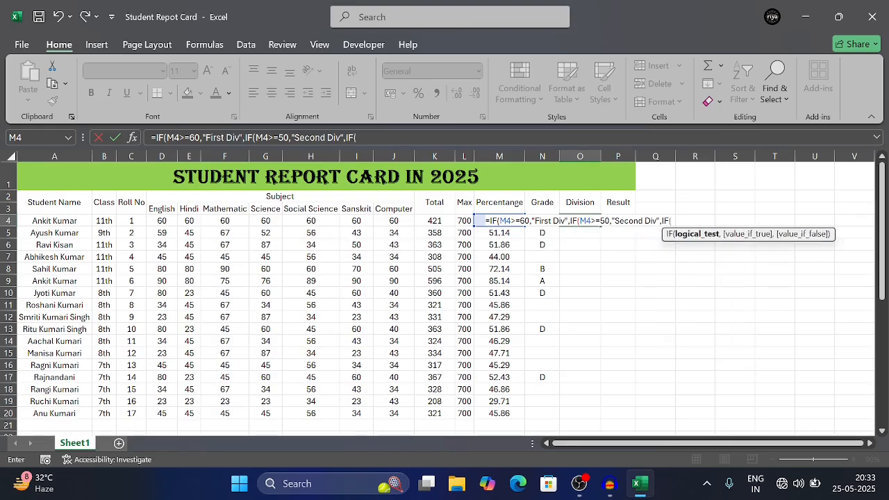
text(M)
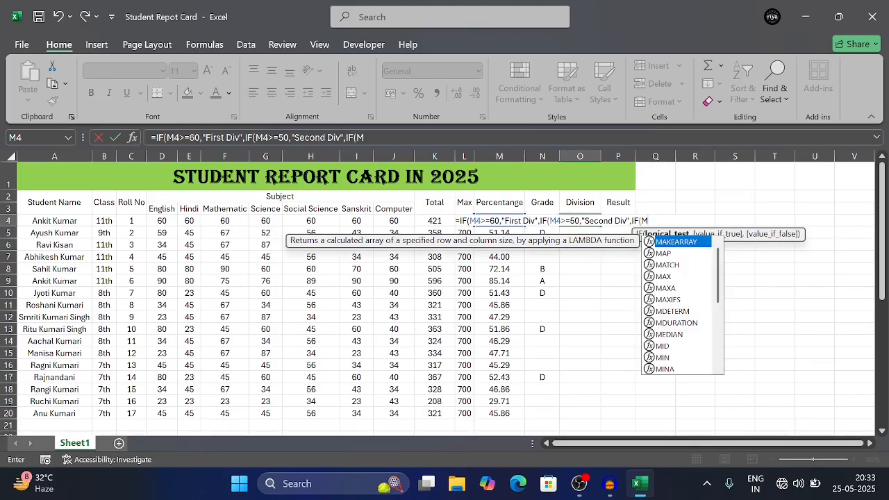
text(4)
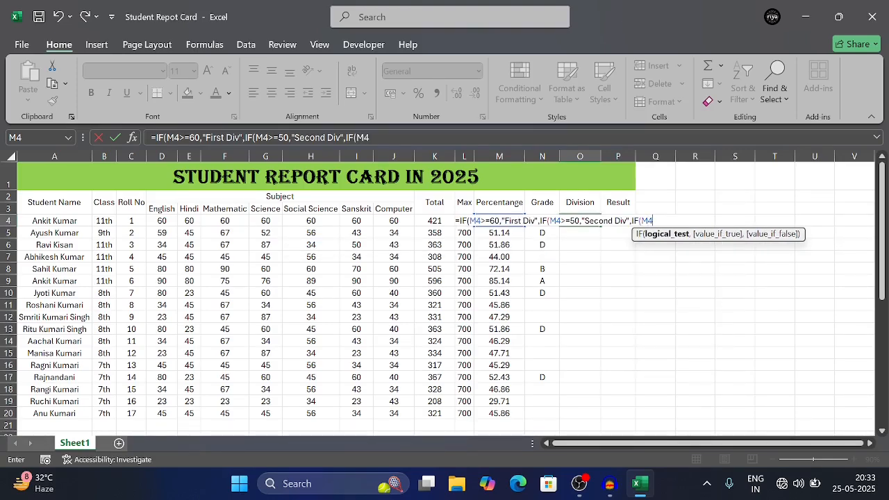
text(>=40)
text(,")
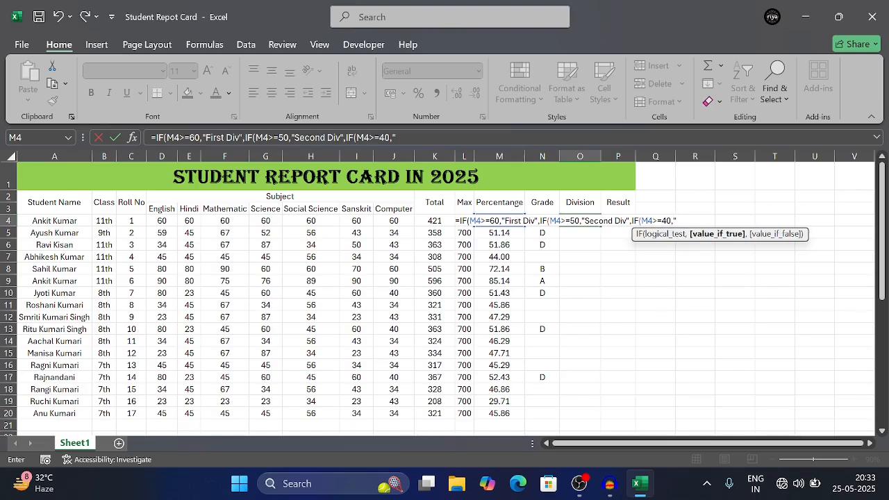
text(Third Div")
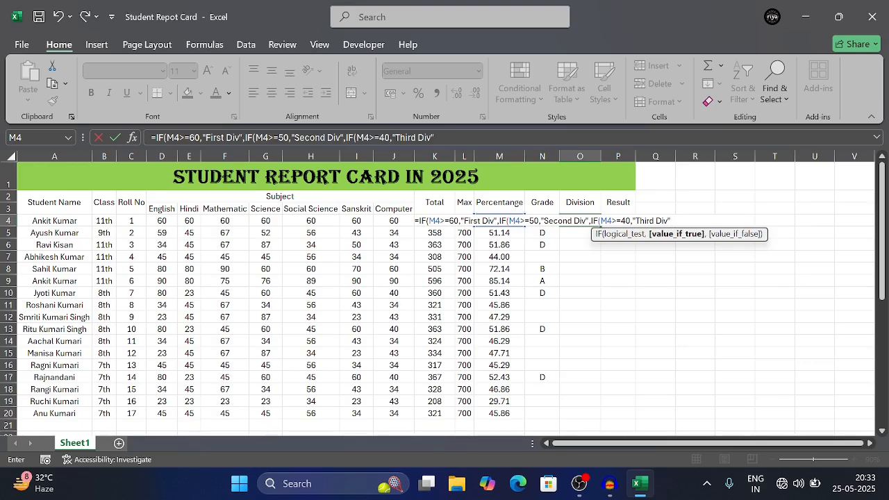
text(,)
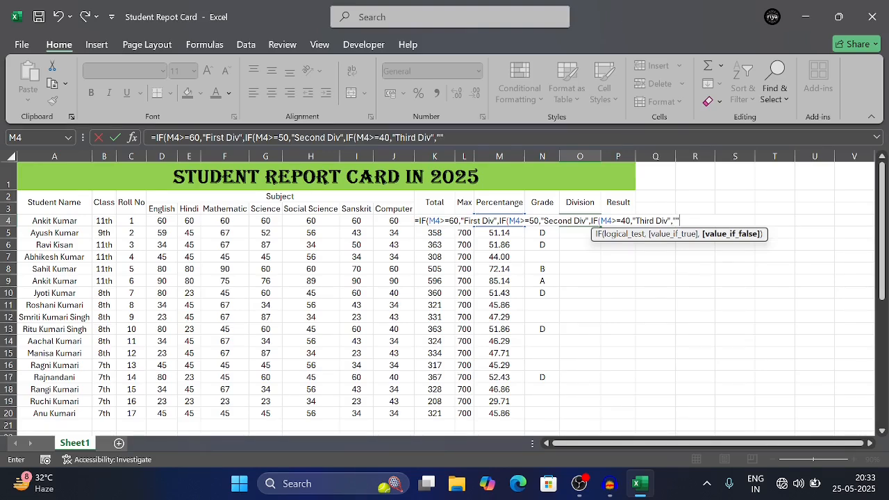
text())
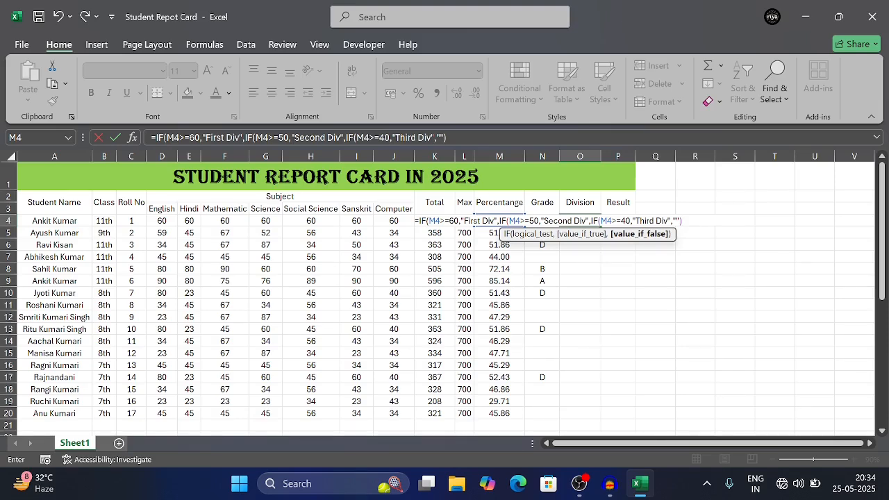
text())))
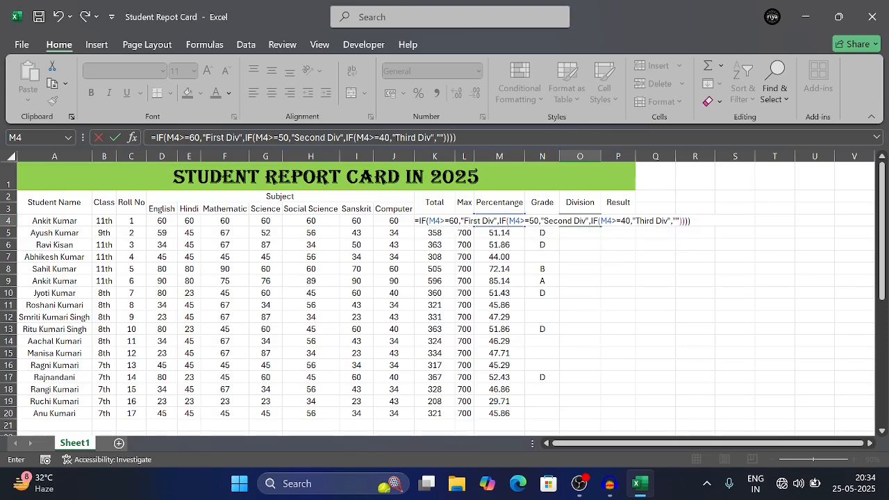
key(BackSpace)
key(Return)
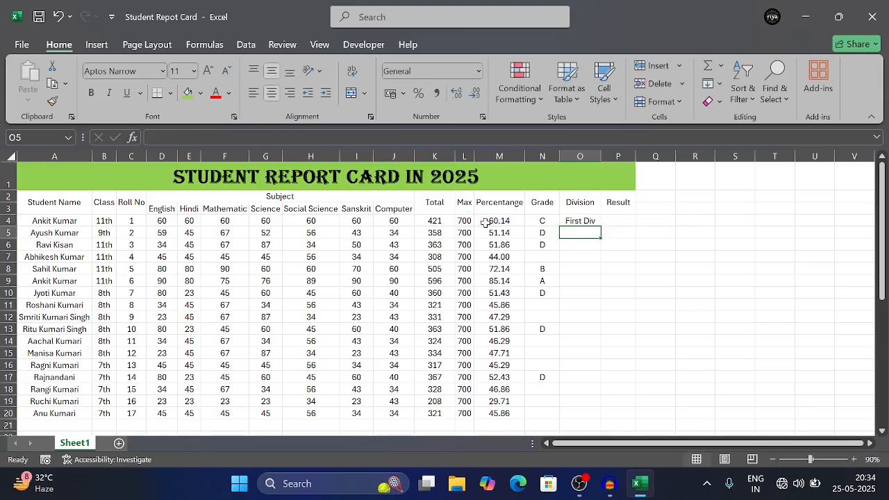
Fill the division formula from O4 down through O20 and autofit the width of column O.
click(587, 221)
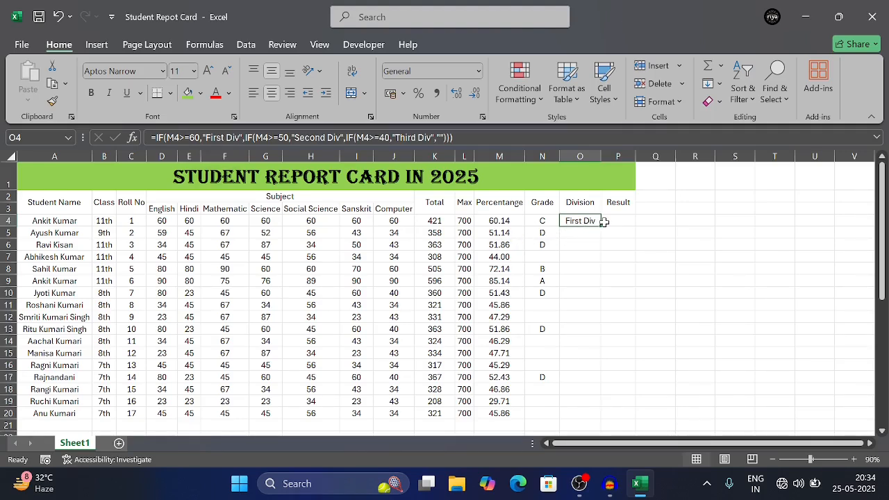
drag(601, 227, 605, 417)
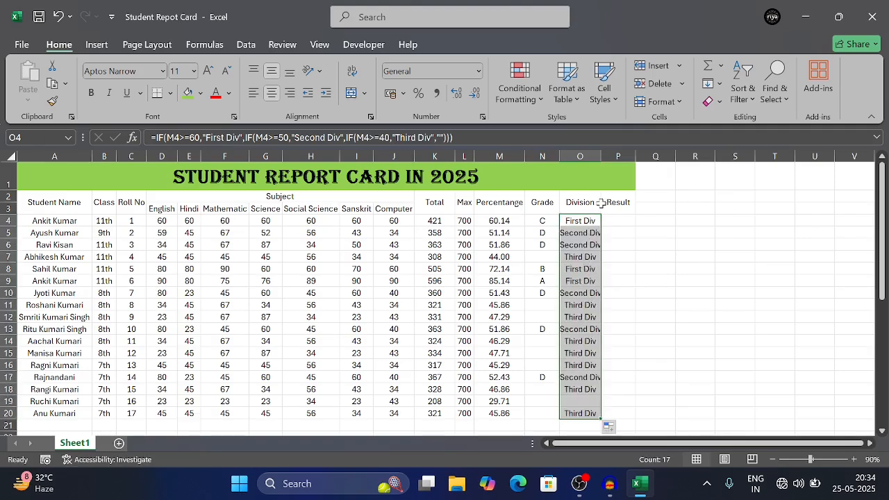
double_click(601, 157)
Enter the result formula =IF(M4>=30,"Pass","Faill") in P4.
click(624, 218)
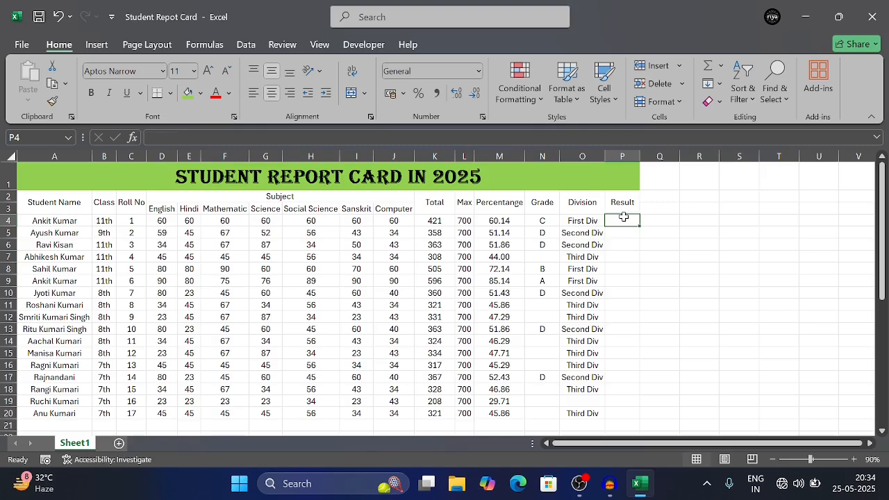
text(=if)
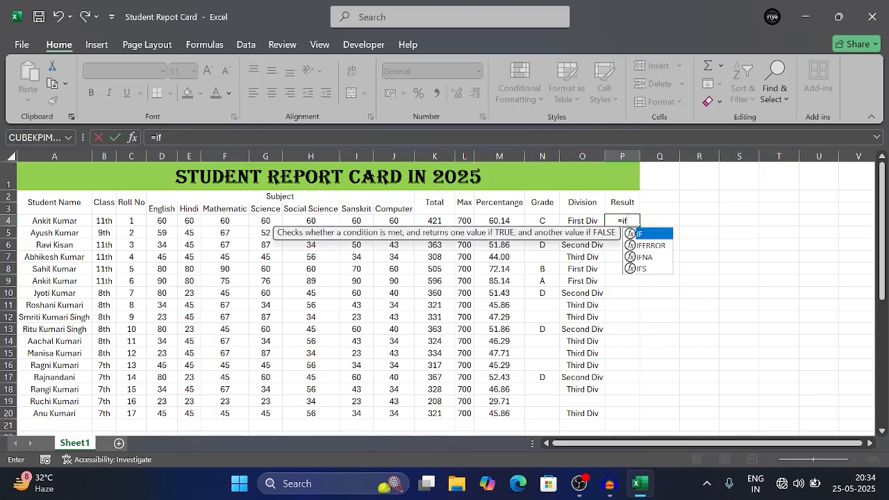
text(()
key(BackSpace)
key(BackSpace)
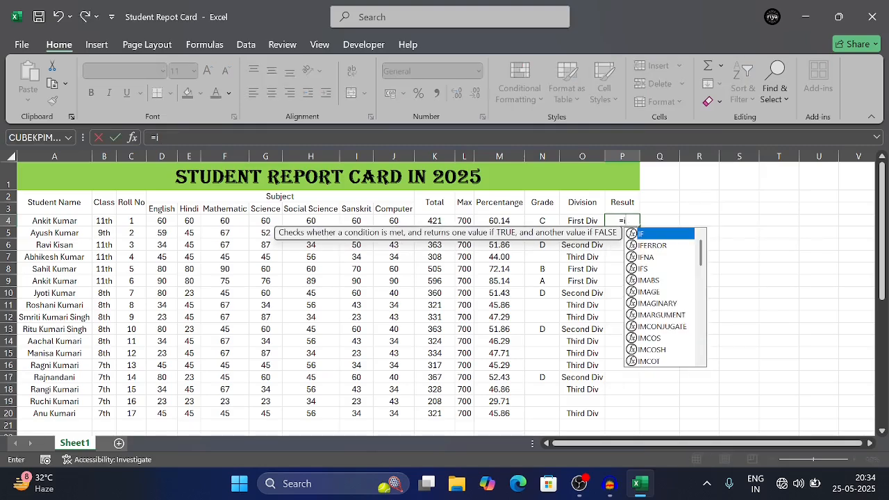
text(i)
key(BackSpace)
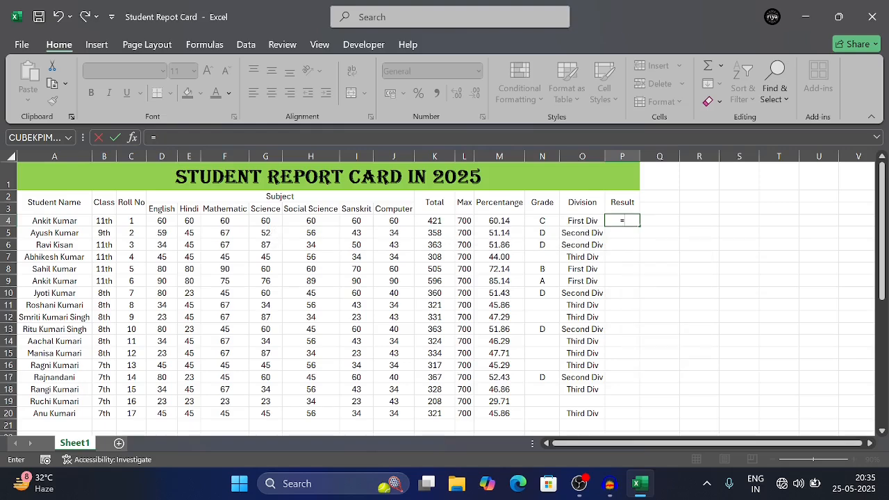
text(f)
key(Tab)
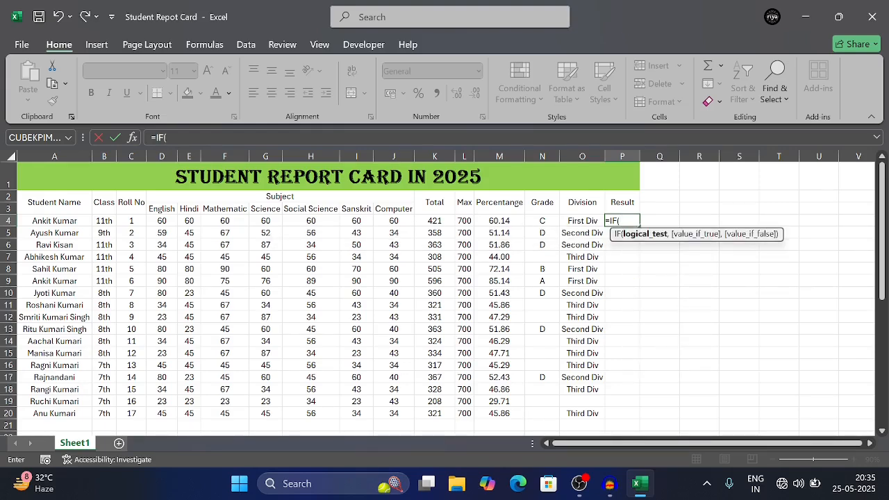
click(511, 221)
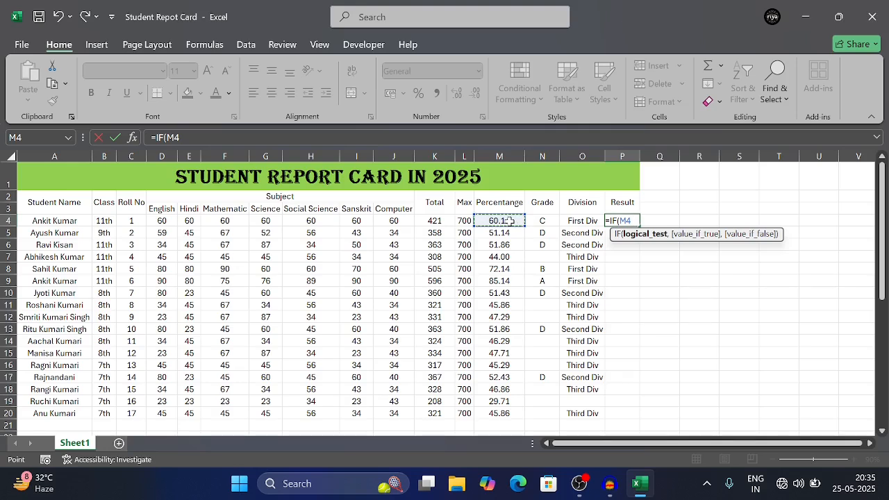
text(>=)
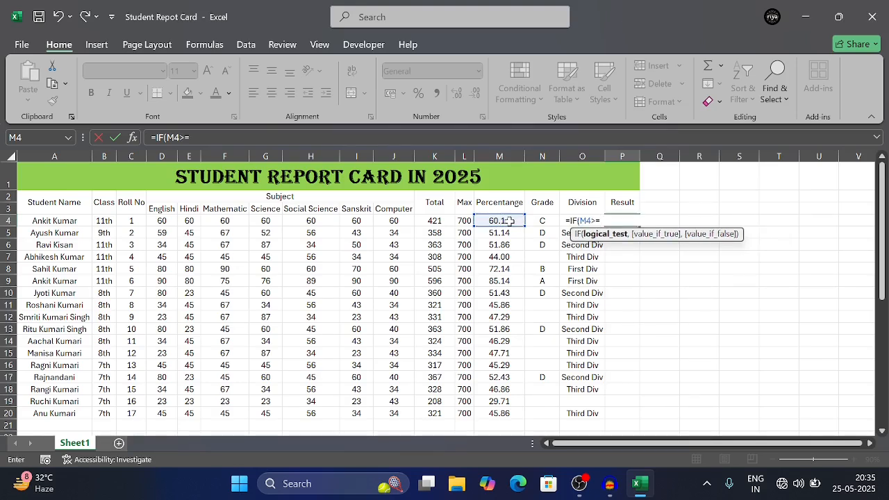
text(30,)
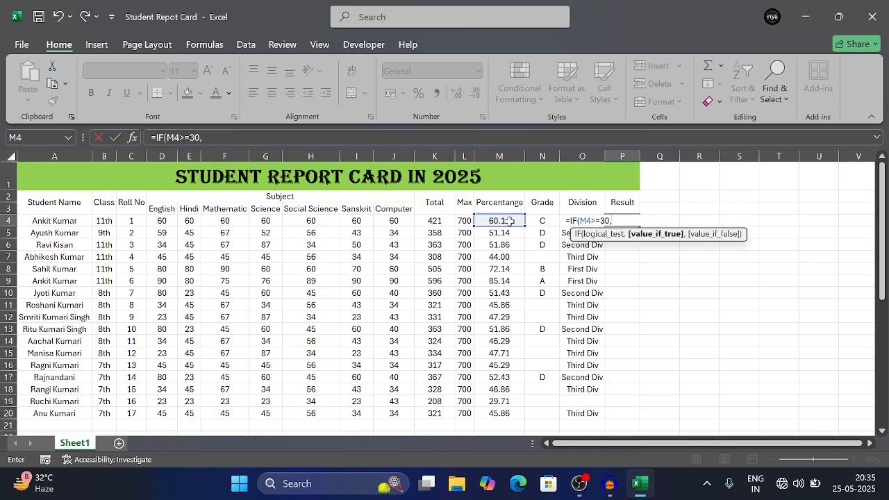
text("Pass","Faill)
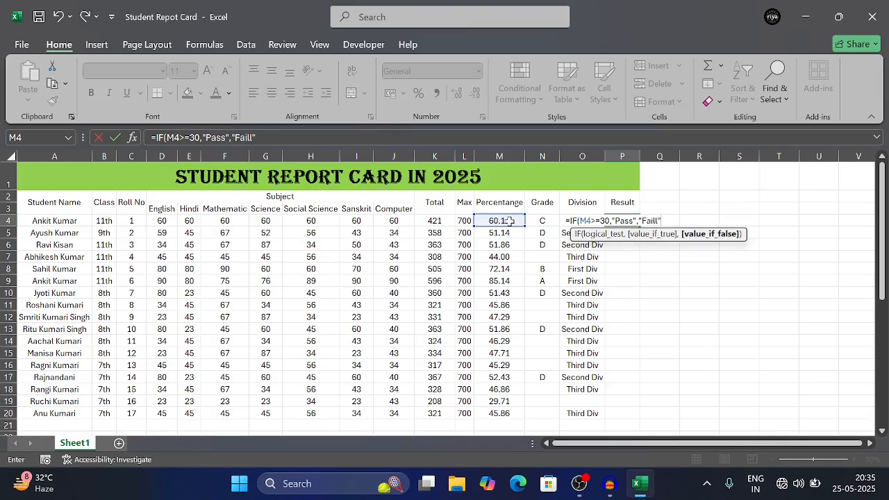
text("))
key(Return)
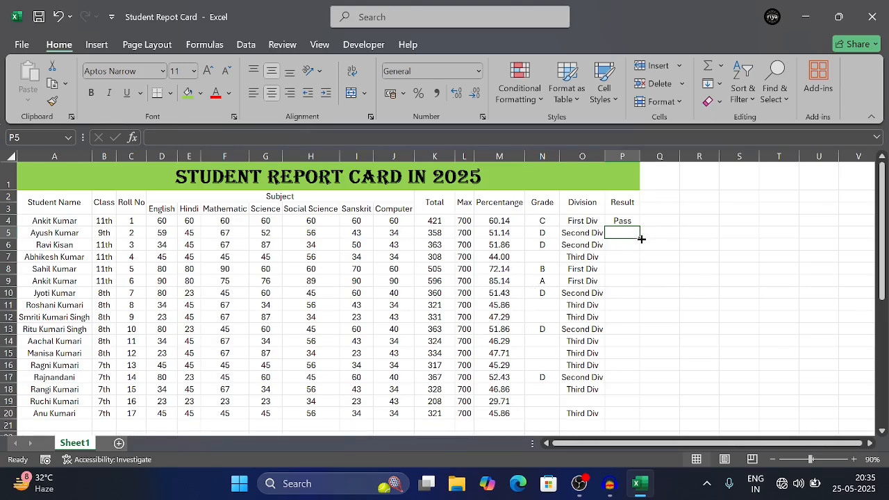
Fill the result formula from P4 down through P20.
drag(642, 239, 637, 408)
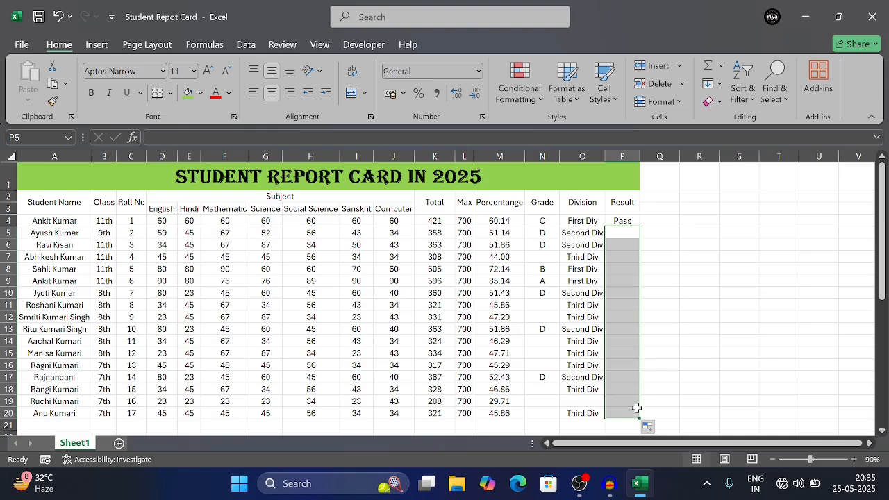
click(634, 220)
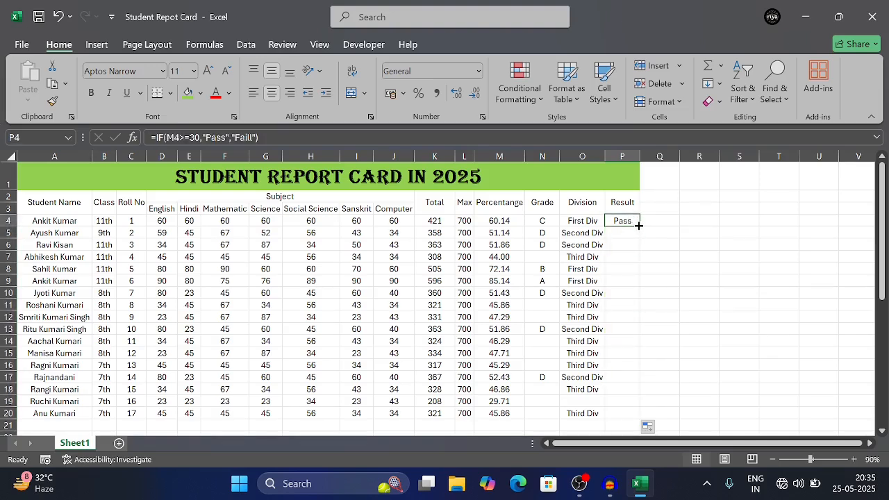
drag(640, 225, 651, 421)
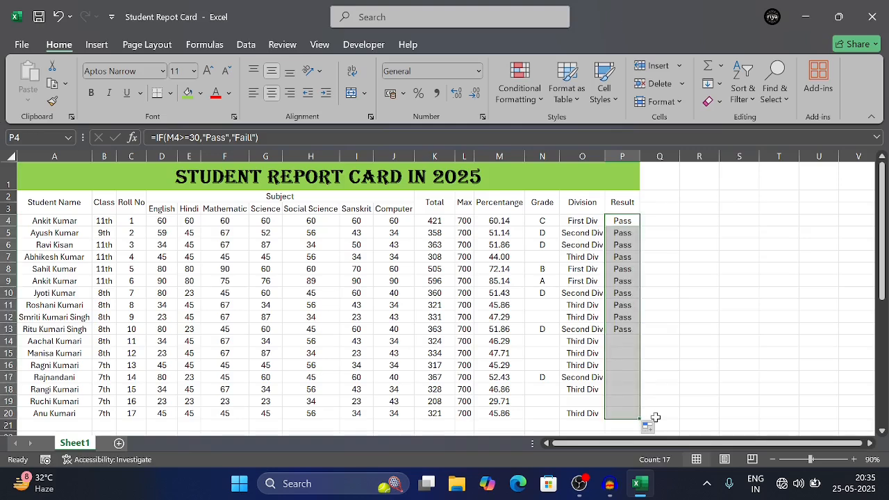
click(676, 379)
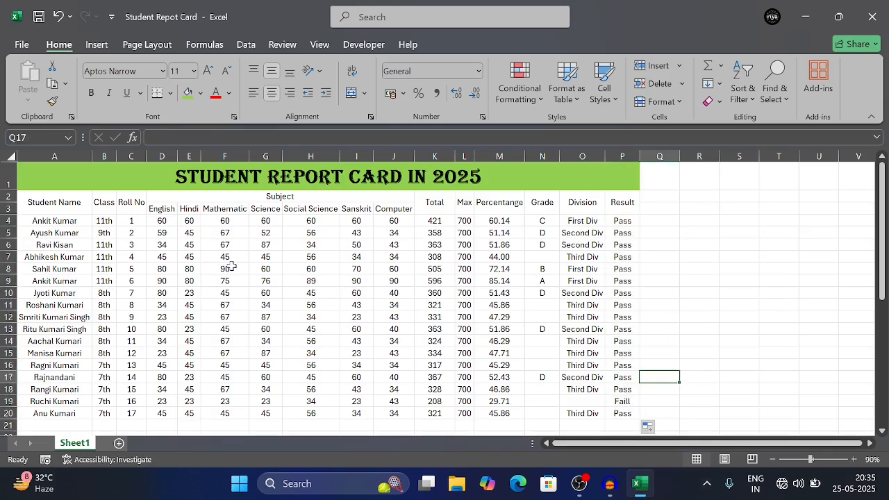
Give the Student Name header a yellow fill and make its text bold.
click(67, 203)
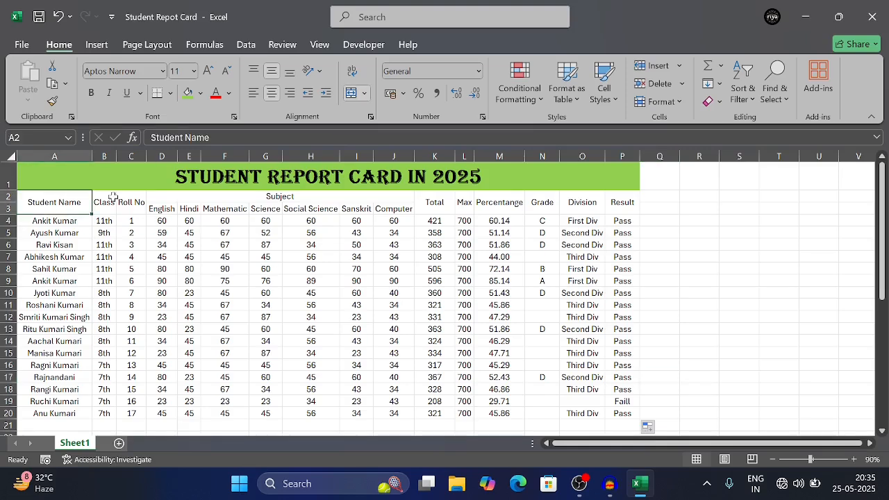
click(200, 94)
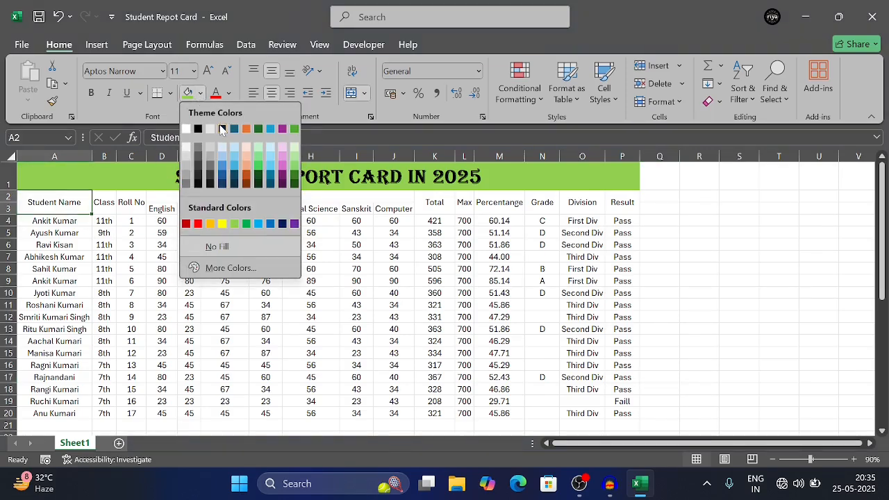
click(221, 225)
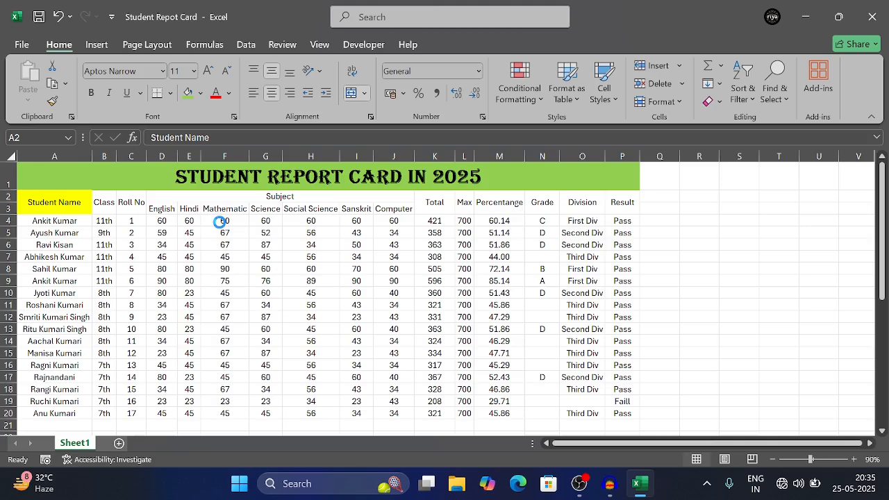
click(91, 96)
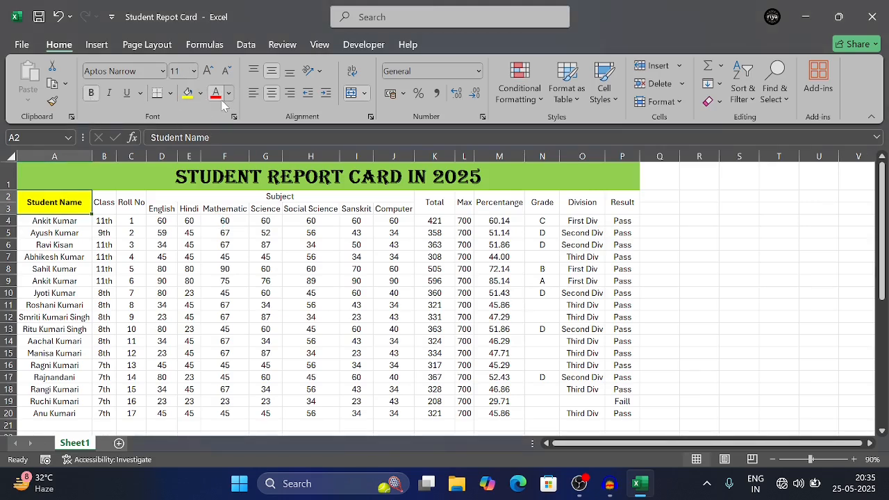
Apply All Borders to the whole report card table, from the title row through row 20.
click(52, 178)
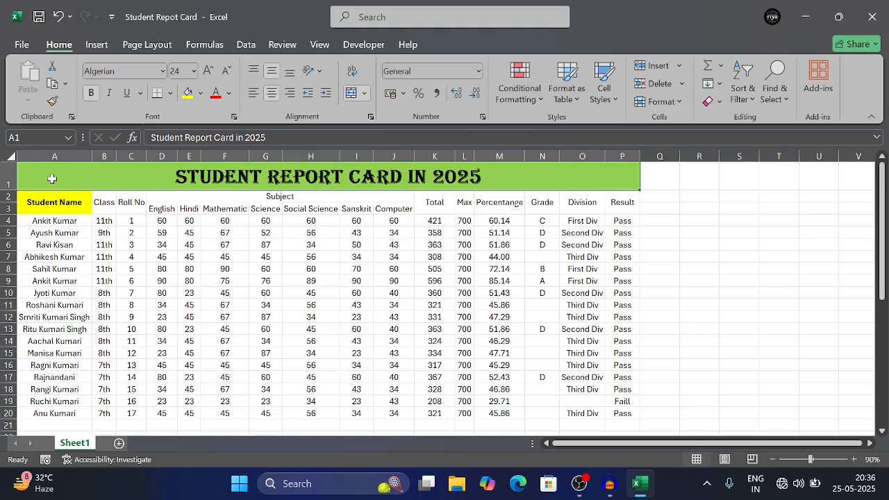
key(shift+Down)
key(shift+Down)
key(shift+Down)
key(shift+Down)
key(shift+Down)
key(shift+Down)
key(shift+Down)
key(shift+Down)
key(shift+Down)
key(shift+Down)
key(shift+Down)
key(shift+Down)
key(shift+Down)
key(shift+Down)
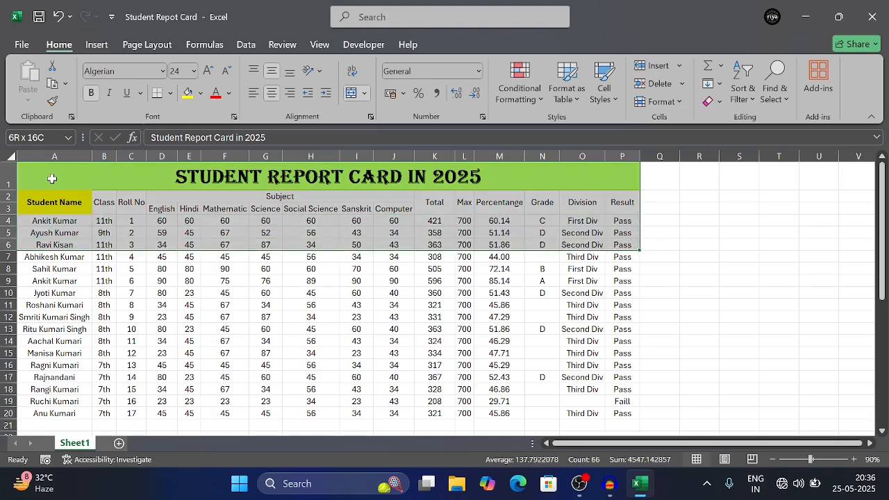
key(shift+Down)
key(shift+Down)
key(shift+Down)
key(shift+Down)
key(shift+Down)
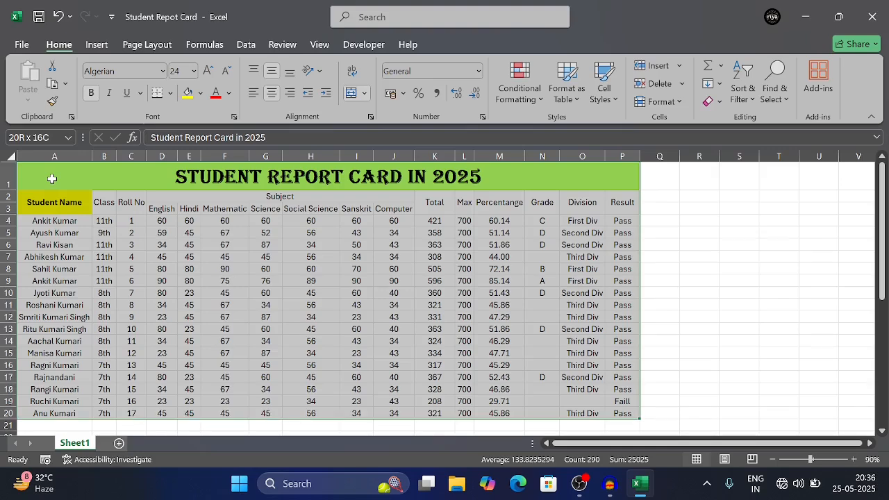
click(170, 93)
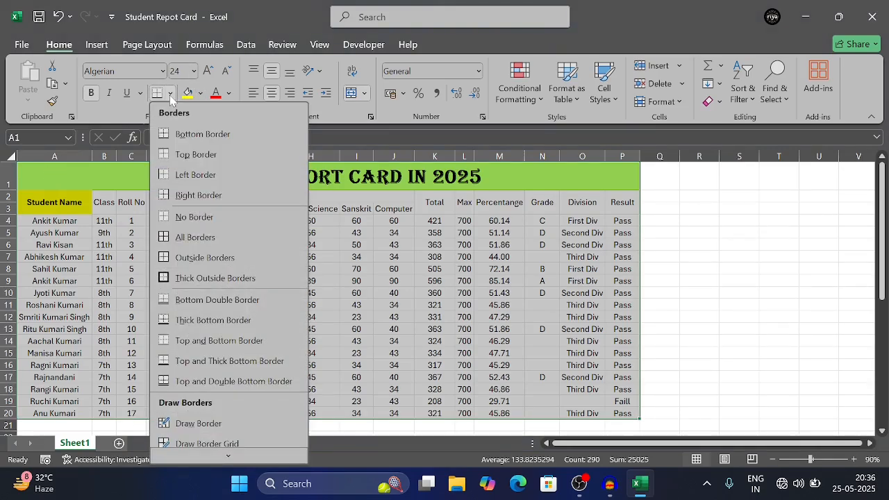
click(200, 240)
Format the Class and Roll No headers with a yellow fill and bold text.
click(107, 202)
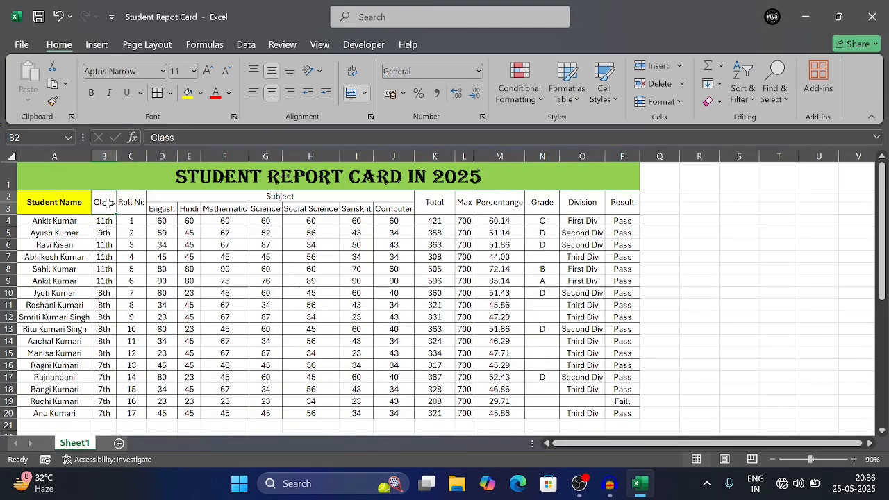
key(shift+Right)
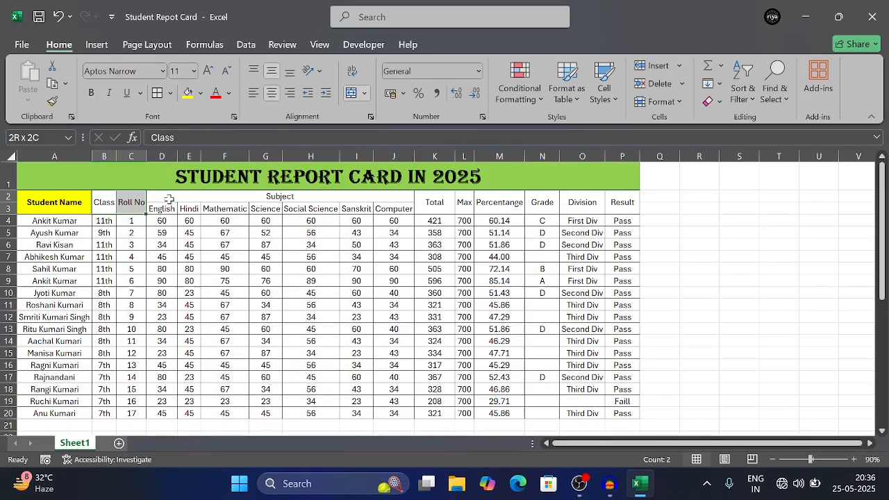
click(187, 92)
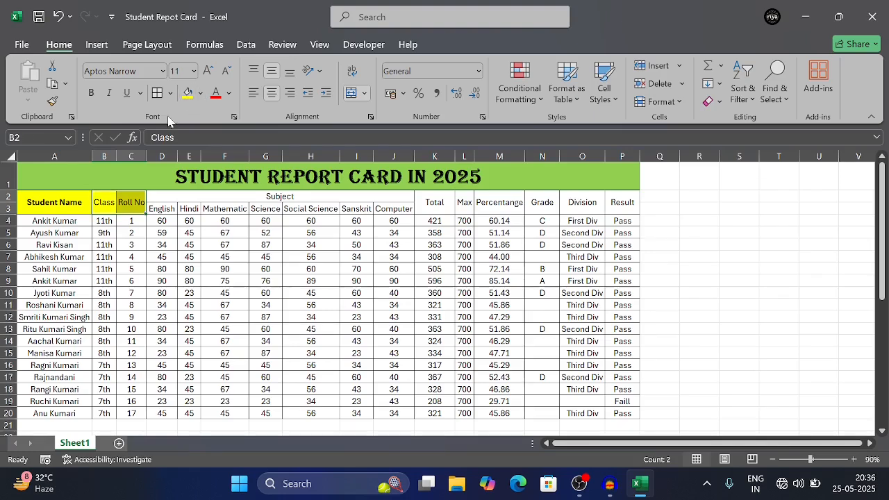
click(91, 93)
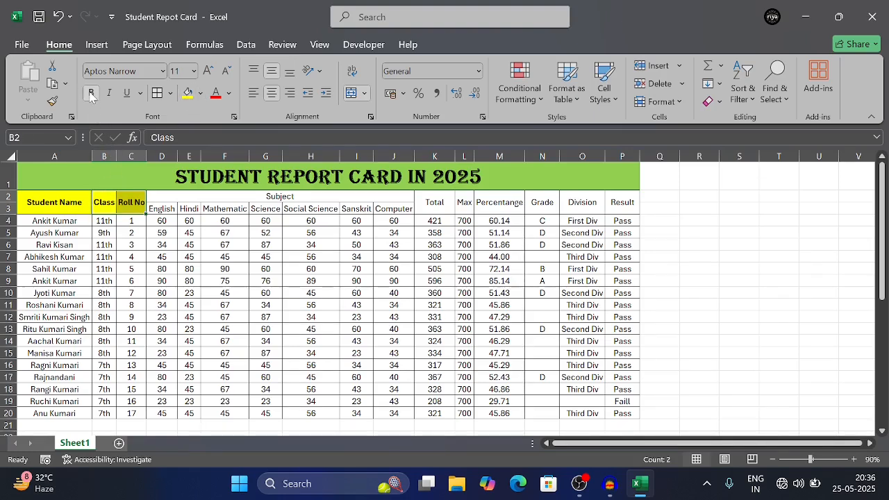
Give the merged Subject header a light blue fill and make its text bold and italic.
click(186, 199)
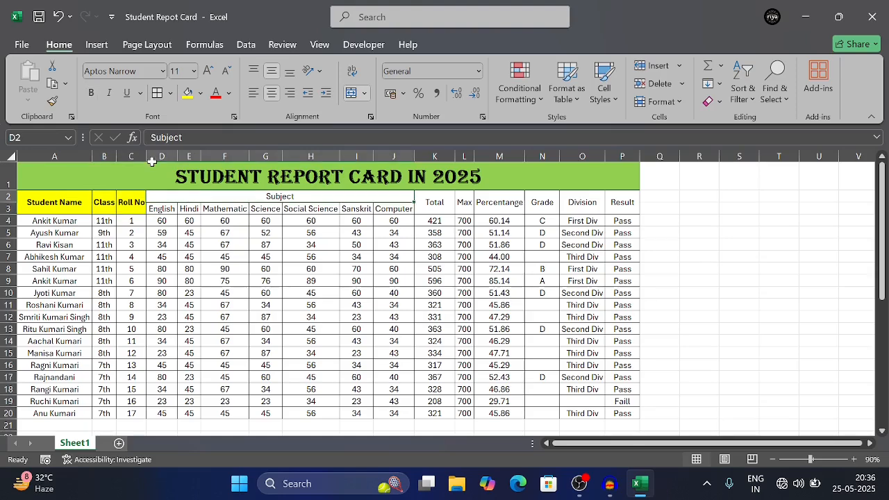
click(200, 94)
click(234, 166)
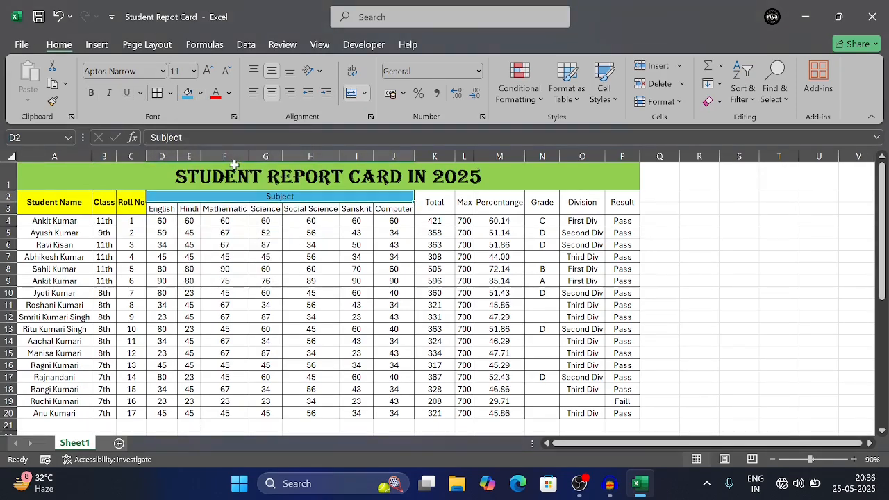
click(91, 93)
click(109, 94)
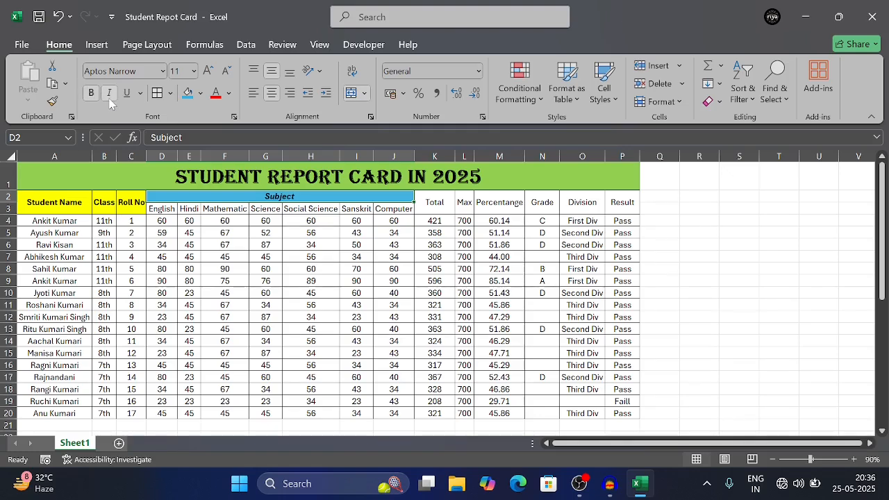
Fill the subject name headers from English to Computer (D3:J3) with a light purple theme color.
click(167, 209)
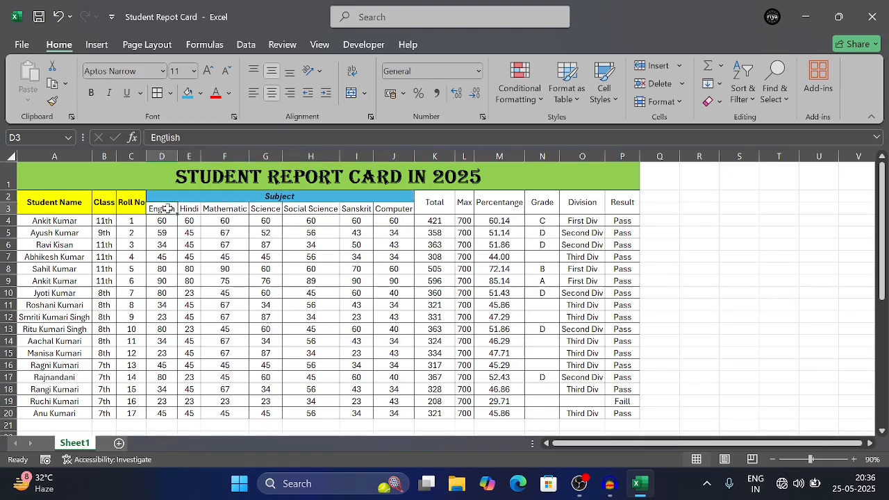
key(shift+Right)
key(shift+Right)
key(shift+Right)
key(shift+Right)
key(shift+Right)
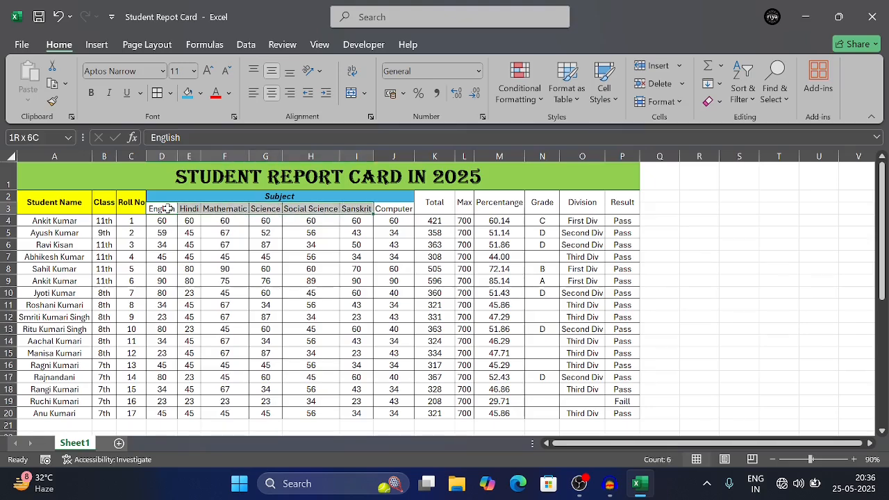
key(shift+Right)
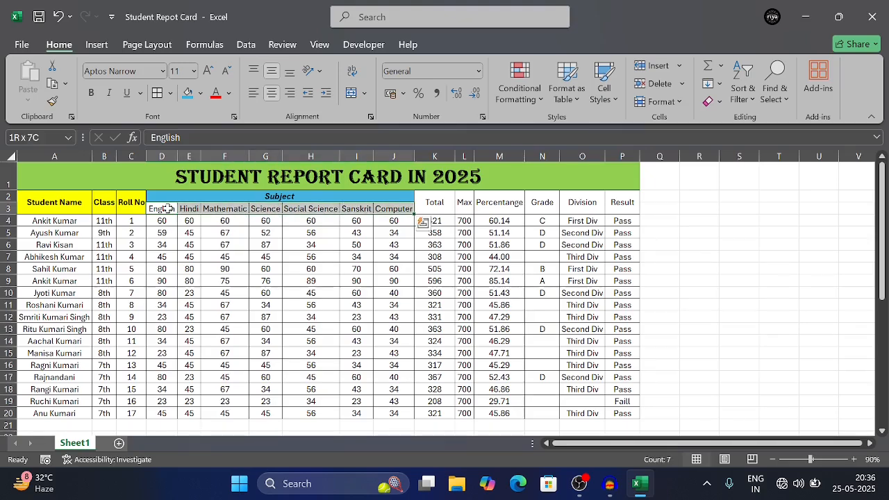
click(200, 93)
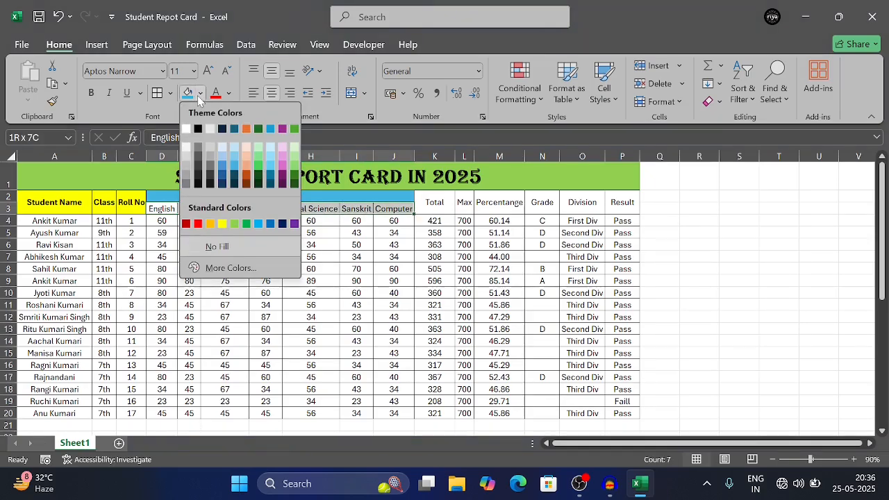
click(280, 165)
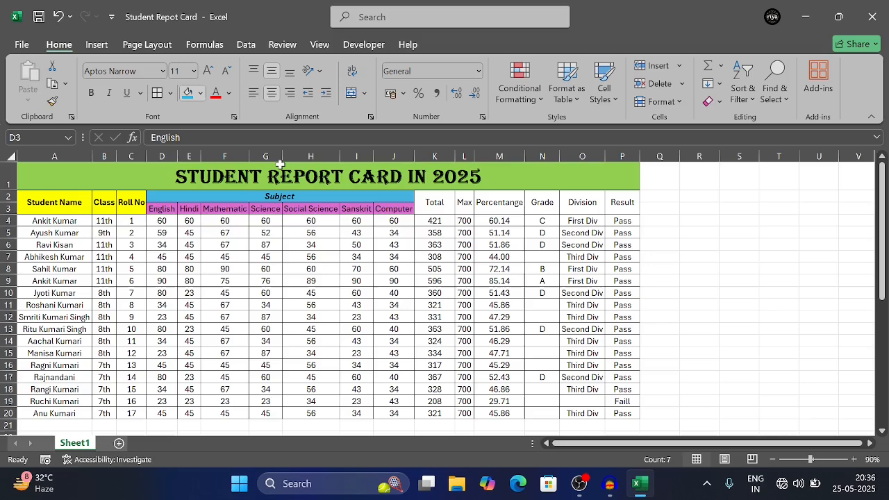
Set the subject name headers' text to dark blue and bold, without italics.
click(230, 94)
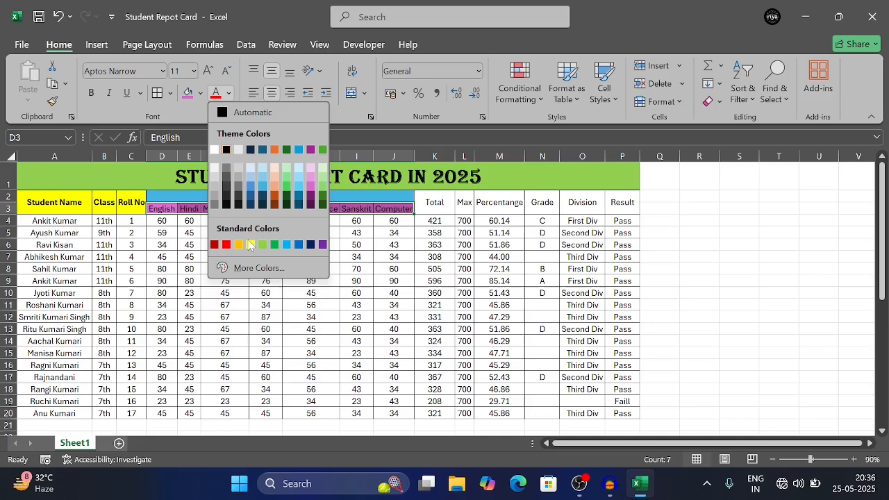
click(310, 246)
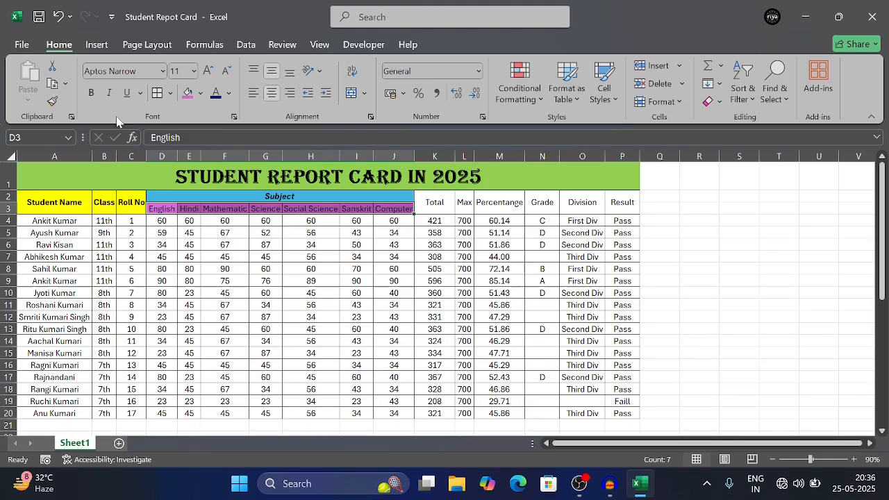
click(91, 94)
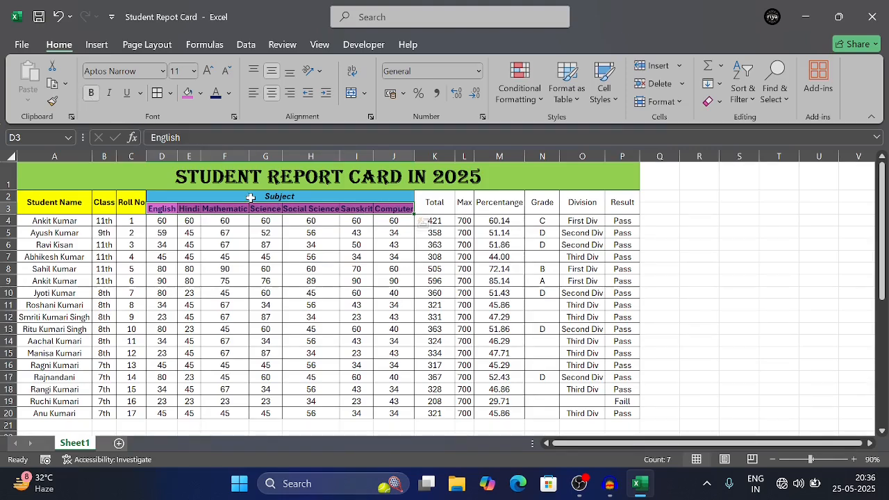
click(109, 93)
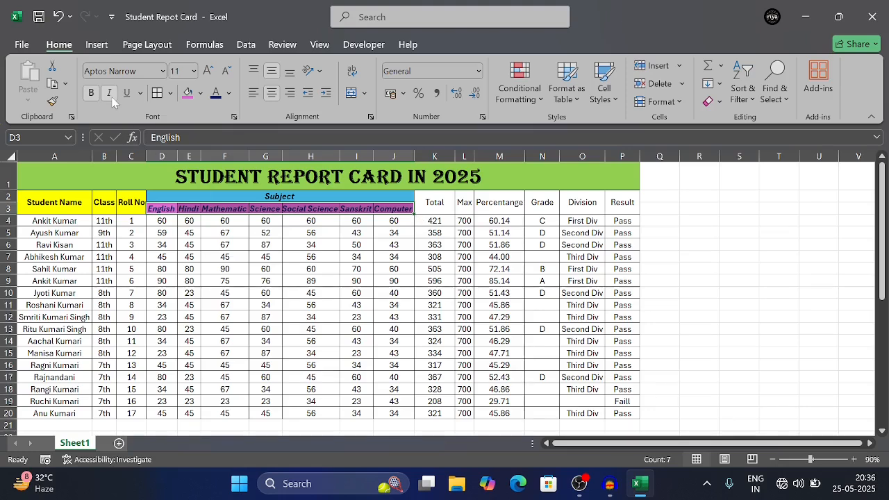
click(109, 93)
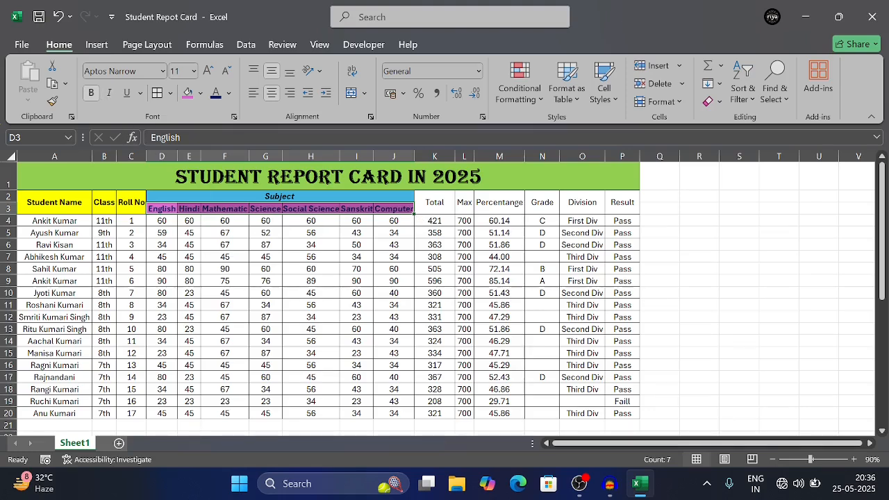
Format the Total header with a black fill and white text.
click(433, 208)
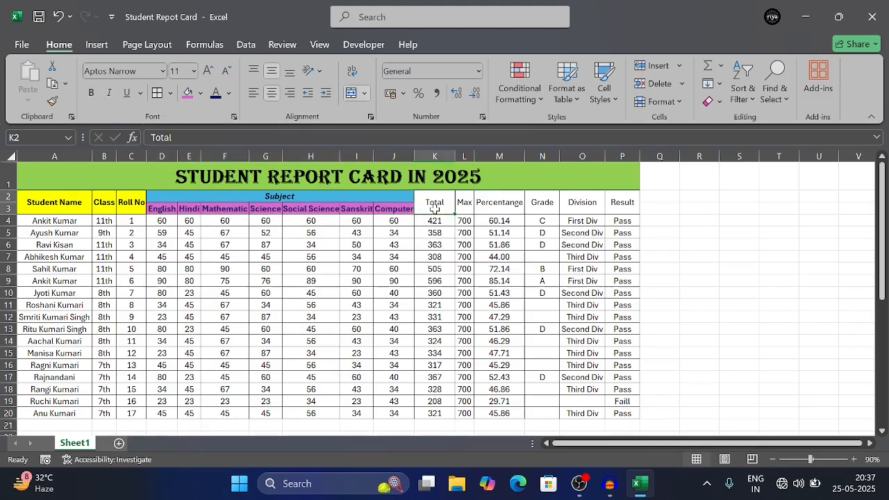
click(199, 96)
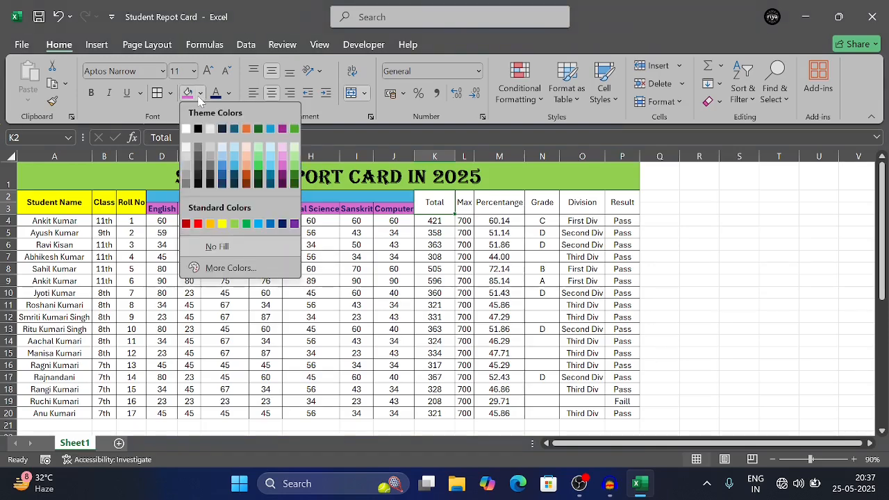
click(198, 185)
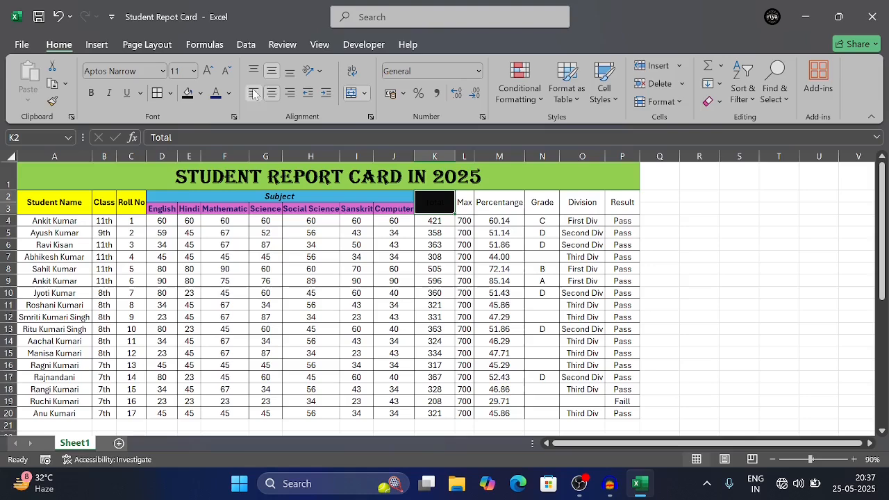
click(229, 95)
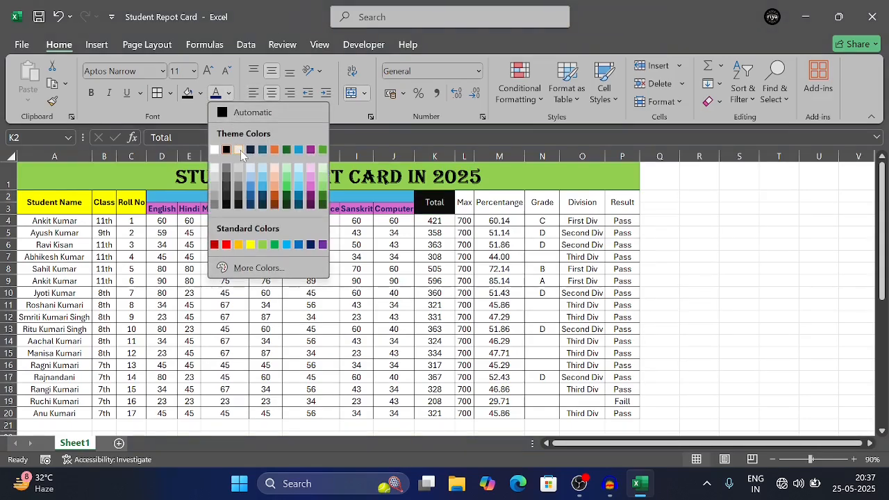
click(215, 150)
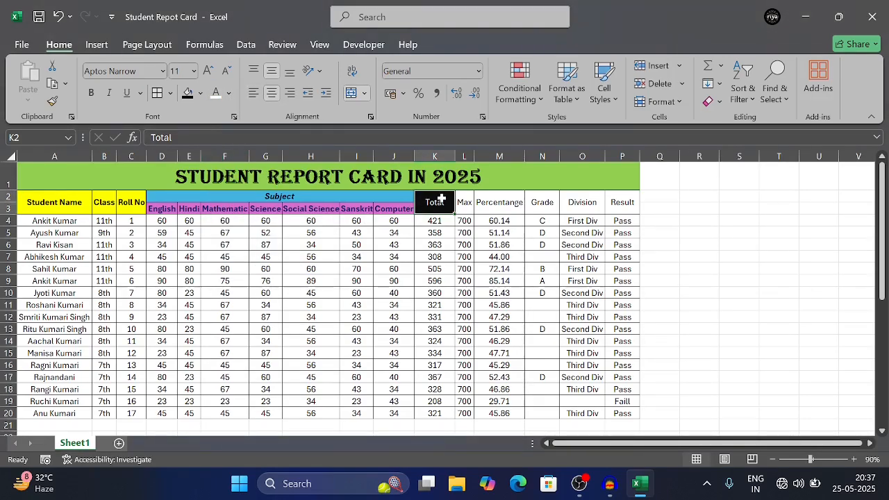
Make the Total header text bold.
click(463, 201)
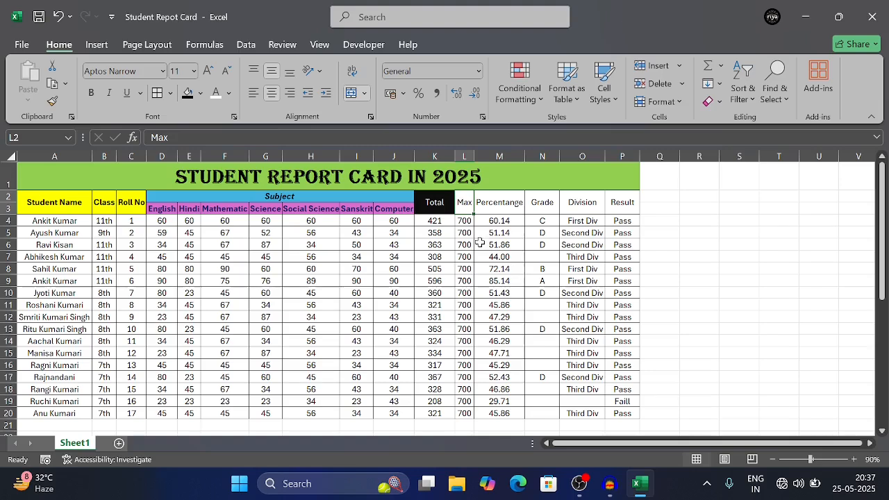
click(443, 204)
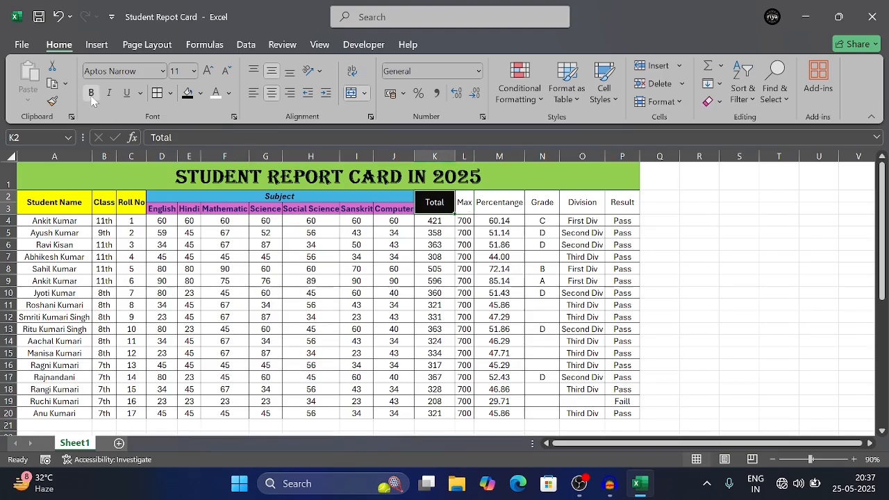
click(91, 94)
click(465, 202)
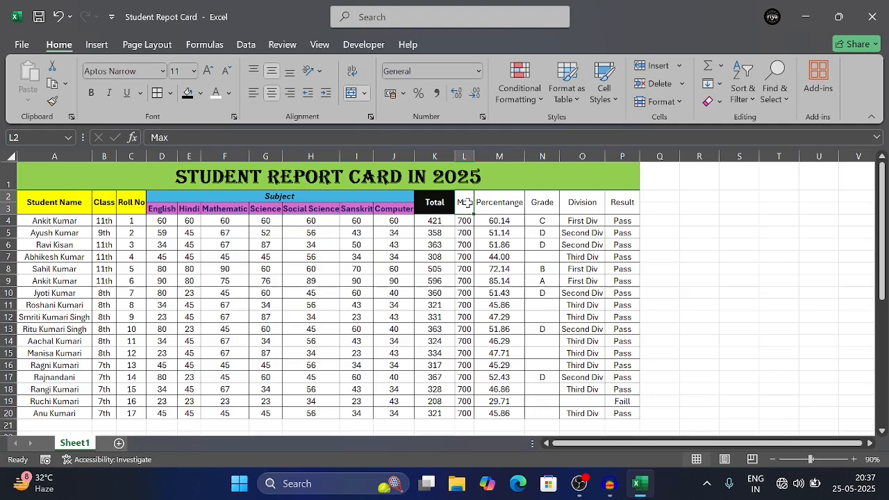
Copy the Total header's formatting onto the Max header with Format Painter.
click(444, 204)
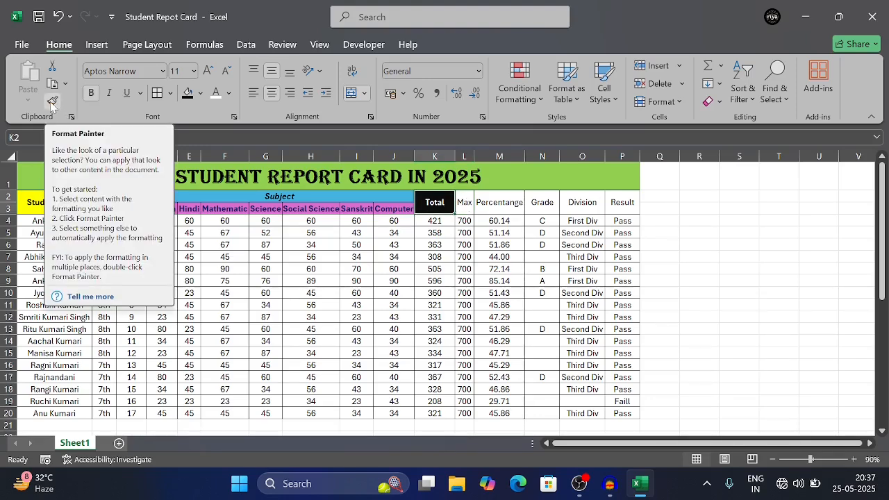
click(52, 103)
click(464, 204)
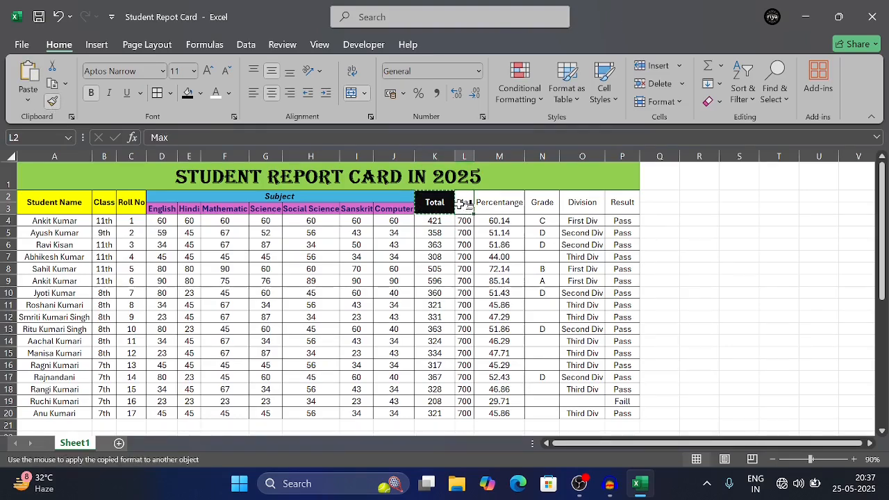
click(492, 203)
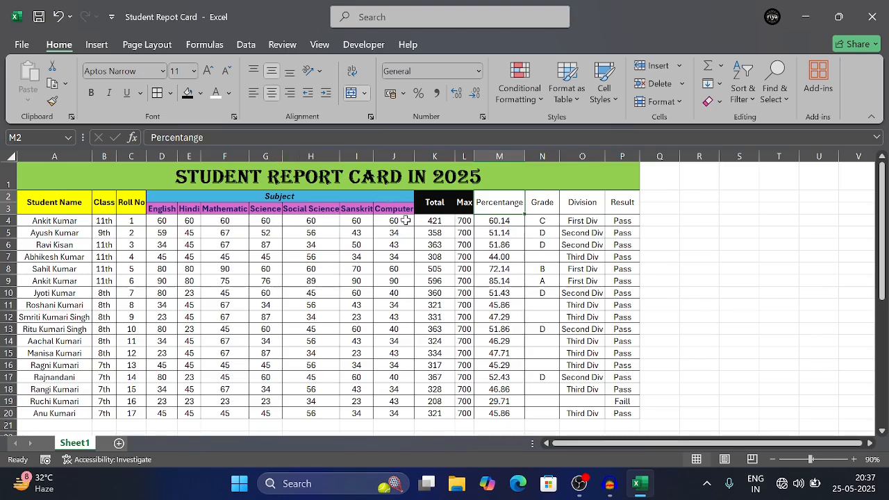
Copy the formatting of the Total and Max headers onto the Percentange header with Format Painter.
click(432, 210)
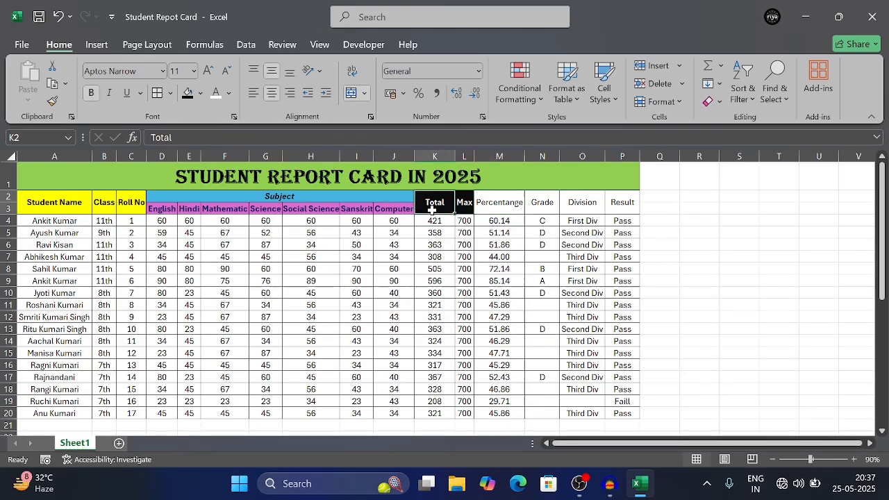
drag(432, 210, 464, 206)
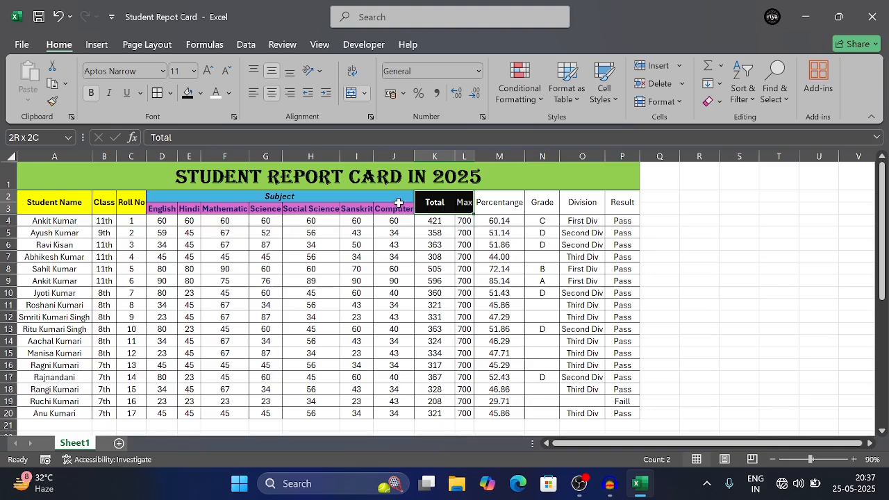
click(52, 101)
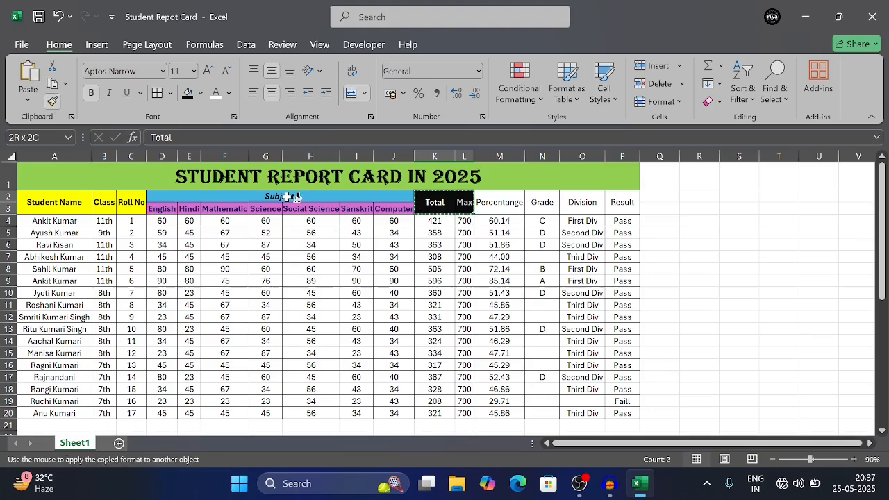
click(491, 207)
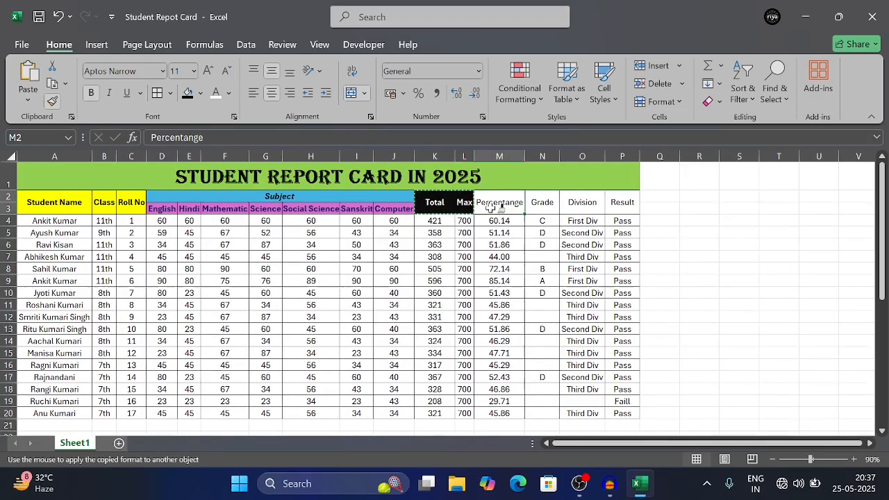
Copy the Percentange header's formatting onto the Grade, Division and Result headers with Format Painter.
click(55, 99)
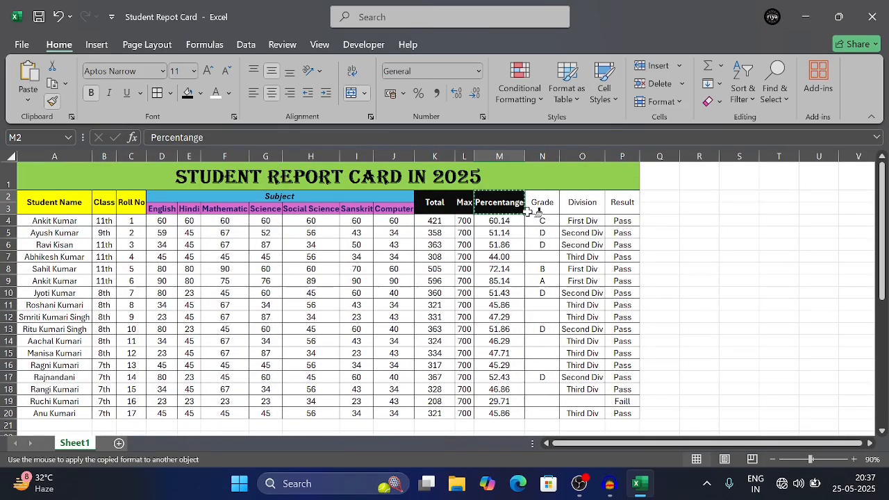
drag(533, 203, 621, 203)
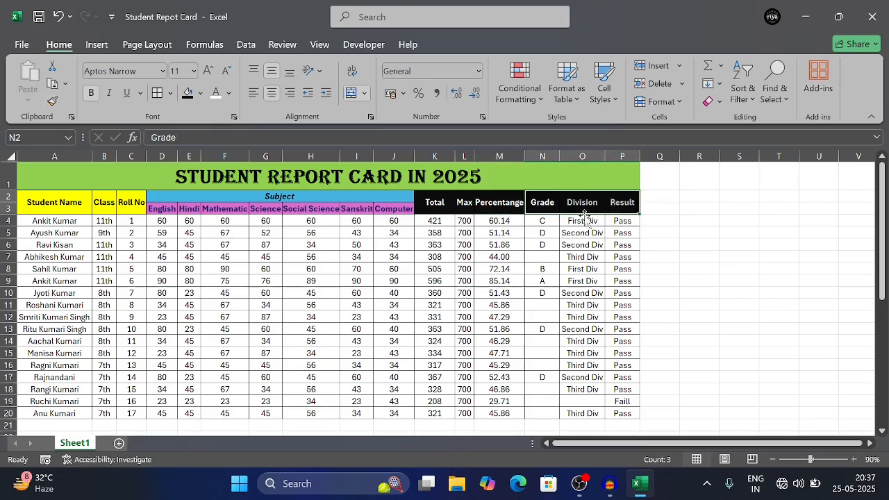
click(222, 221)
Make the student names in A4:A20 bold and fill those cells with a light orange theme color.
click(40, 220)
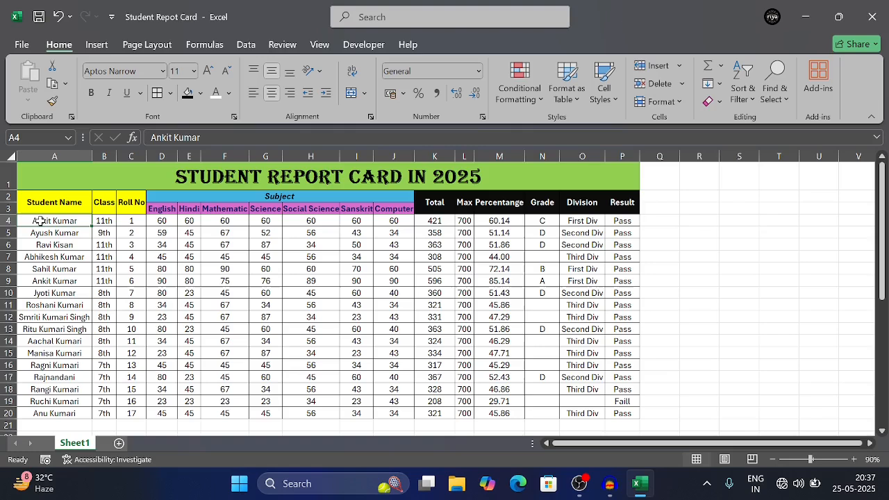
key(shift+Down)
key(shift+Down)
key(shift+Down)
key(shift+Down)
key(shift+Down)
key(shift+Down)
key(shift+Down)
key(shift+Down)
key(shift+Down)
key(shift+Down)
key(shift+Down)
key(shift+Down)
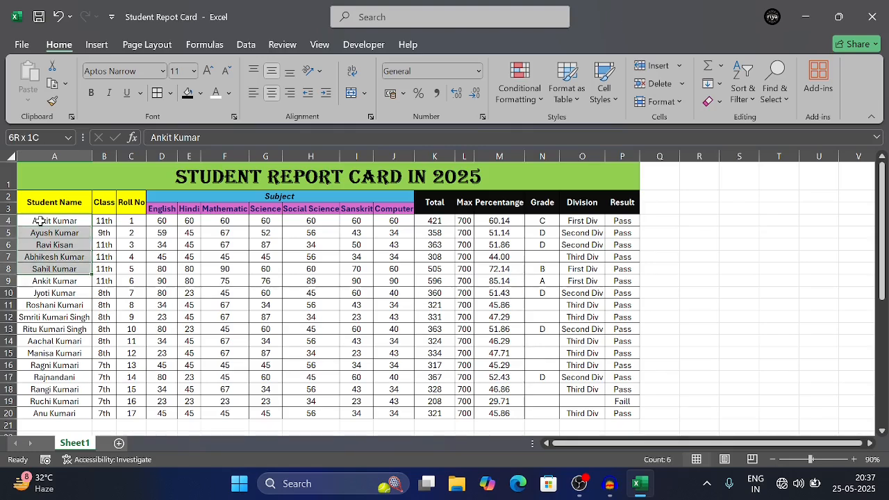
key(shift+Down)
key(shift+Down)
key(shift+Down)
key(shift+Down)
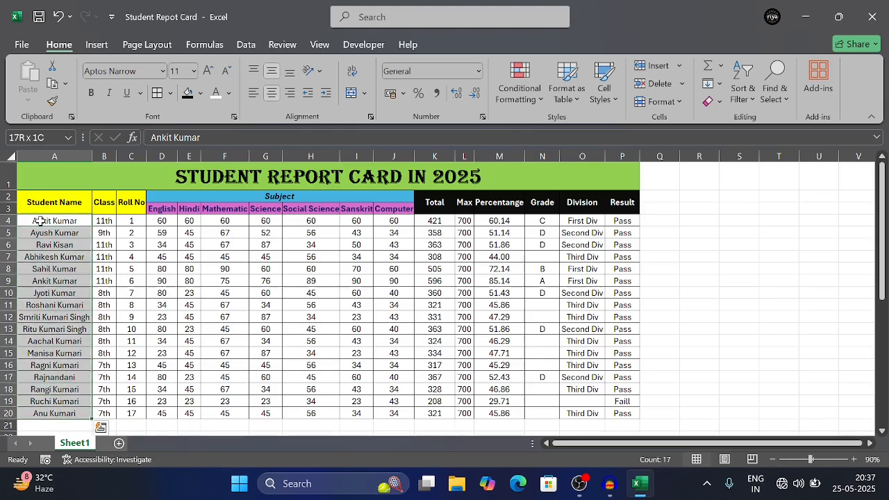
click(91, 94)
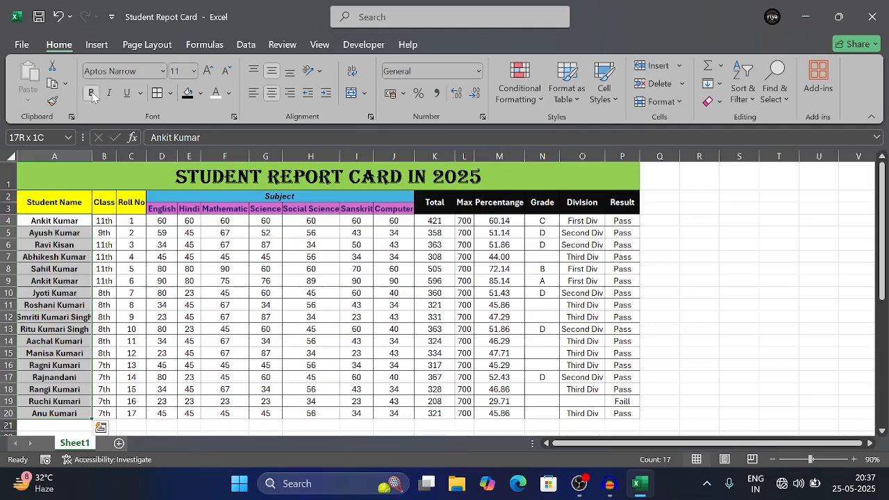
click(200, 93)
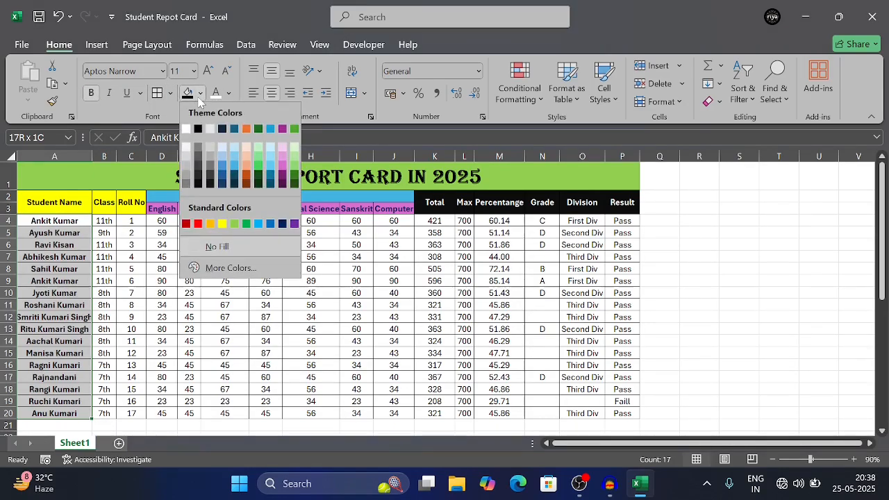
click(249, 170)
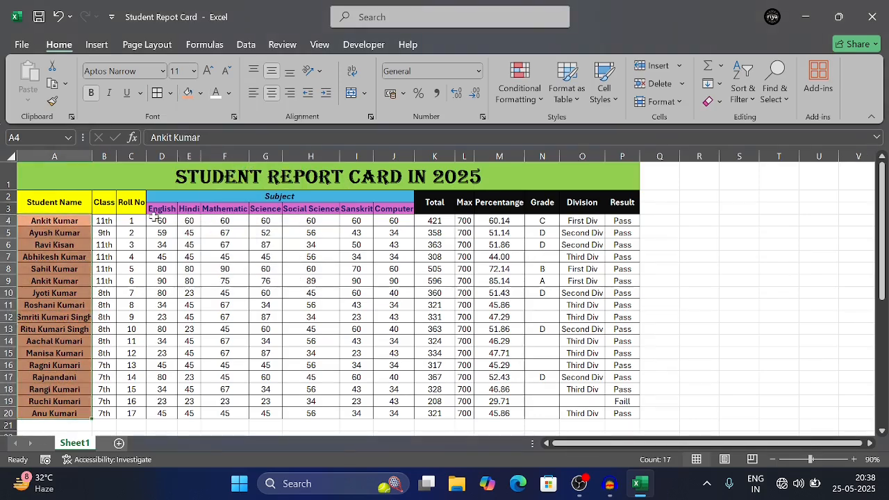
Fill the Class values in B4:B20 with a light blue theme color.
click(104, 221)
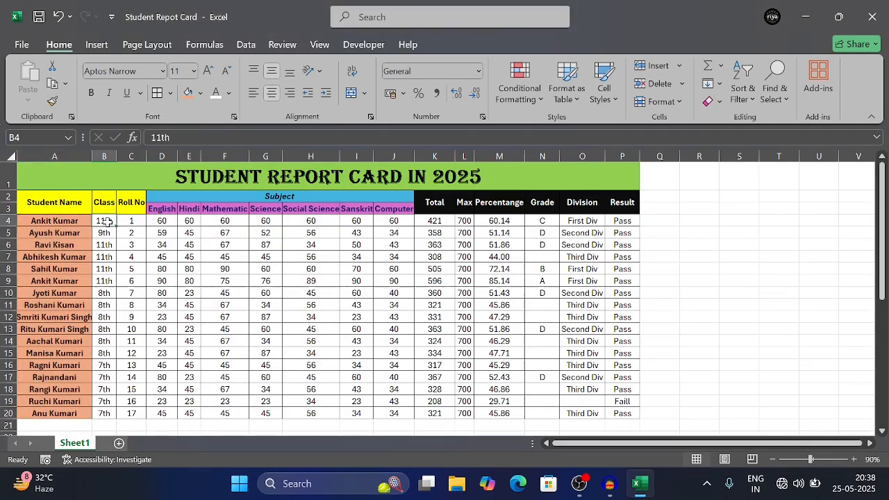
key(shift+Down)
key(shift+Down)
key(shift+Down)
key(shift+Down)
key(shift+Down)
key(shift+Down)
key(shift+Down)
key(shift+Down)
key(shift+Down)
key(shift+Down)
key(shift+Down)
key(shift+Down)
key(shift+Down)
key(shift+Down)
key(shift+Down)
key(shift+Down)
click(201, 93)
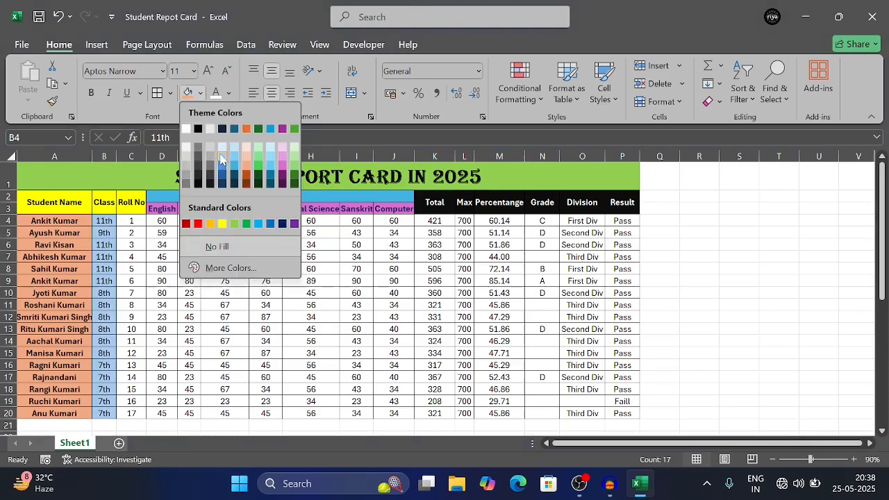
click(225, 160)
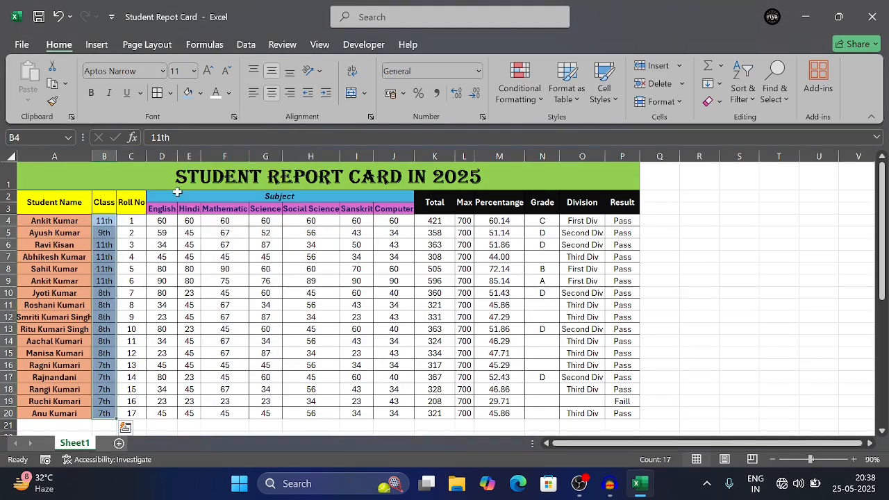
Fill the Roll No values in C4:C20 with a green theme color.
click(133, 221)
key(shift+Down)
key(shift+Down)
key(shift+Down)
key(shift+Down)
key(shift+Down)
key(shift+Down)
key(shift+Down)
key(shift+Down)
key(shift+Down)
key(shift+Down)
key(shift+Down)
key(shift+Down)
key(shift+Down)
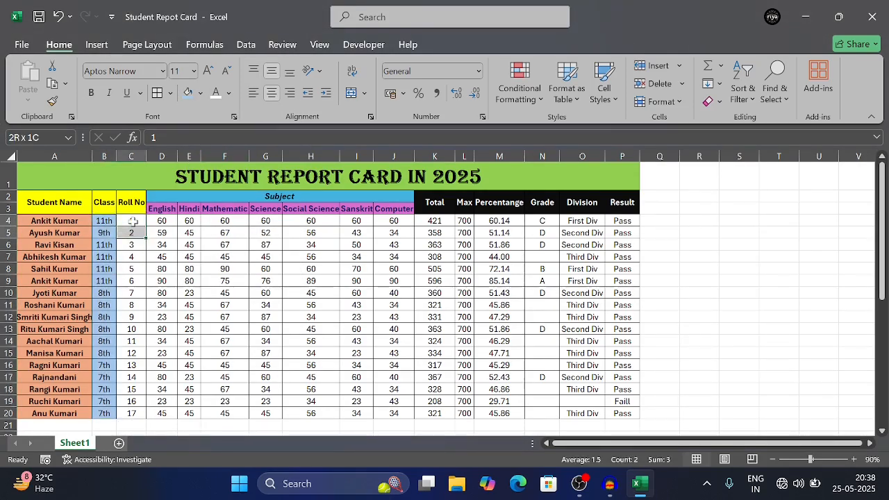
key(shift+Down)
key(shift+Down)
key(shift+Down)
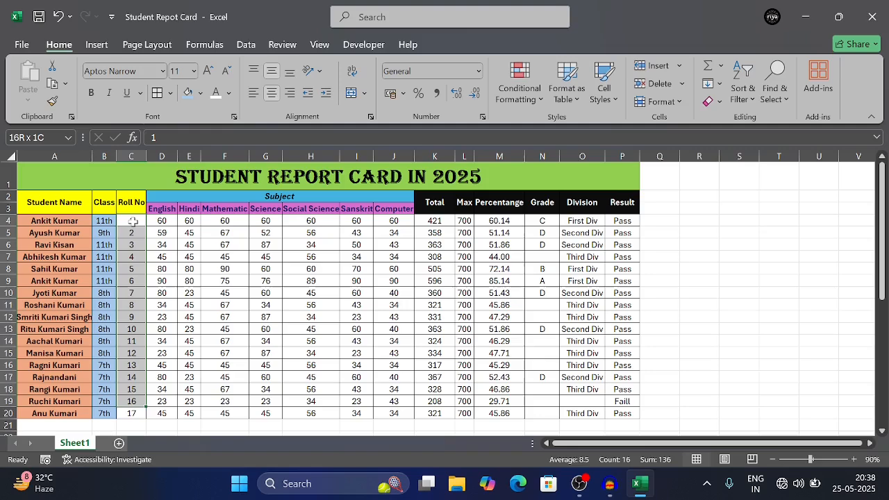
click(201, 94)
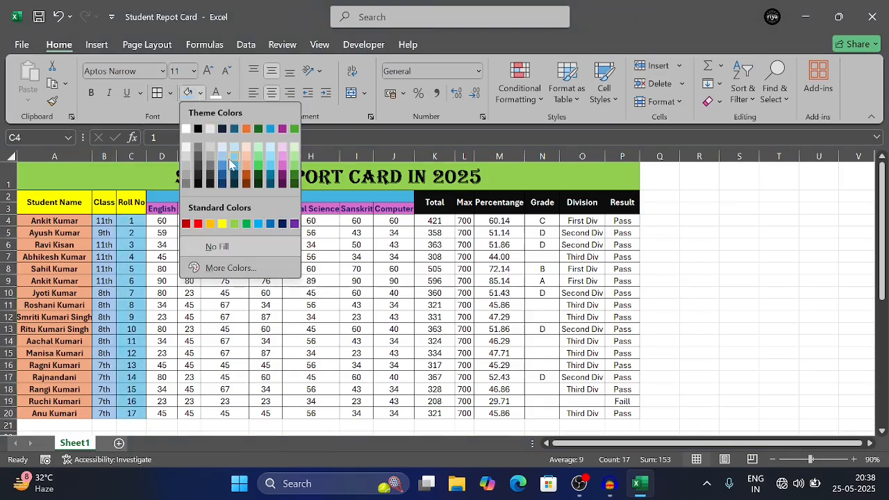
click(257, 168)
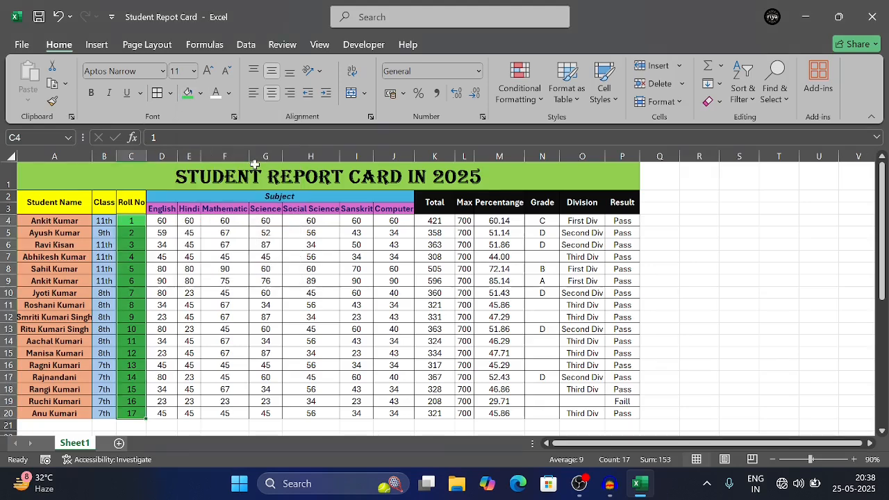
click(166, 221)
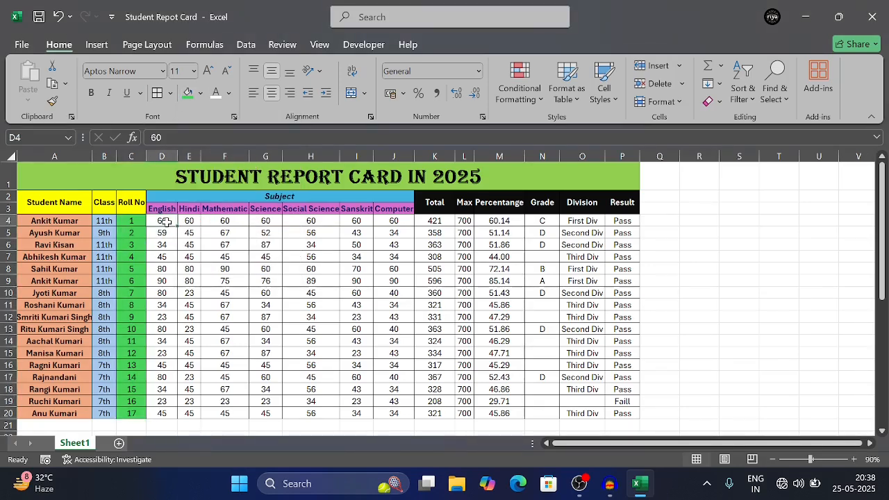
key(shift+Down)
key(shift+Down)
key(shift+Down)
key(shift+Down)
key(shift+Down)
key(shift+Down)
key(shift+Down)
key(shift+Down)
key(shift+Down)
key(shift+Down)
key(shift+Down)
key(shift+Down)
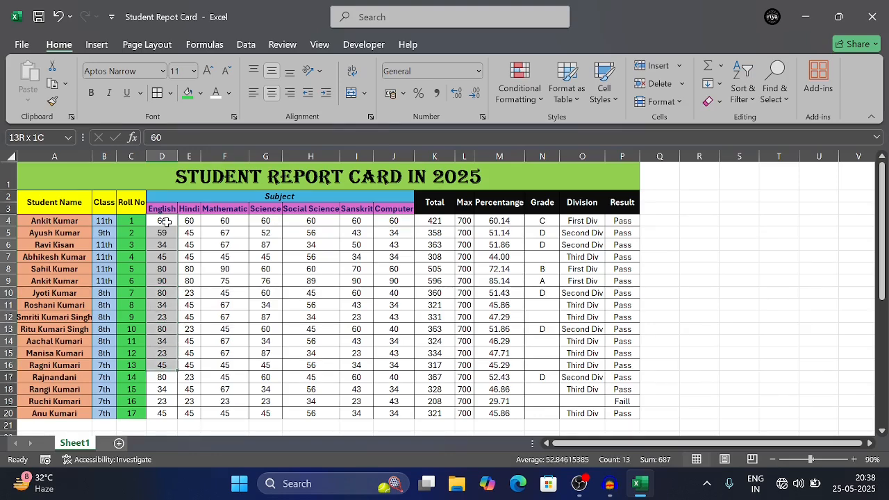
key(shift+Down)
key(shift+Down)
key(shift+Down)
key(shift+Down)
key(shift+Right)
key(shift+Right)
key(shift+Right)
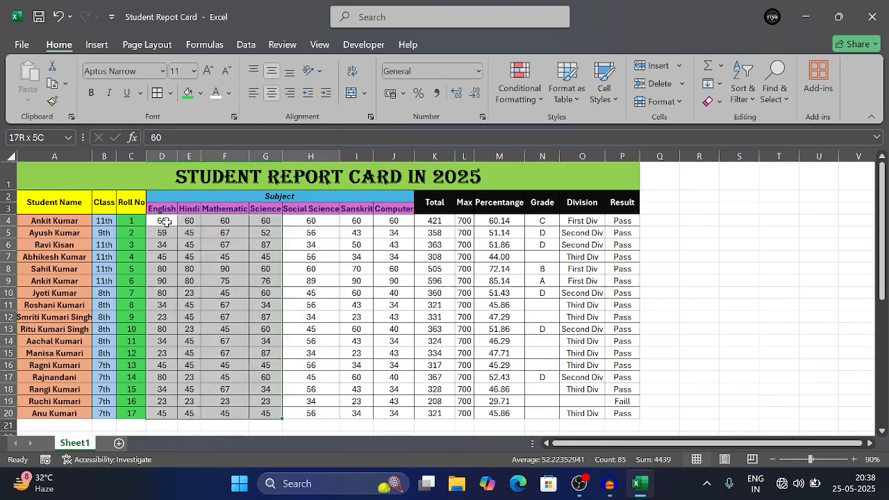
key(shift+Right)
key(shift+Right)
key(shift+Right)
key(shift+Left)
key(shift+Left)
key(shift+Left)
key(shift+Left)
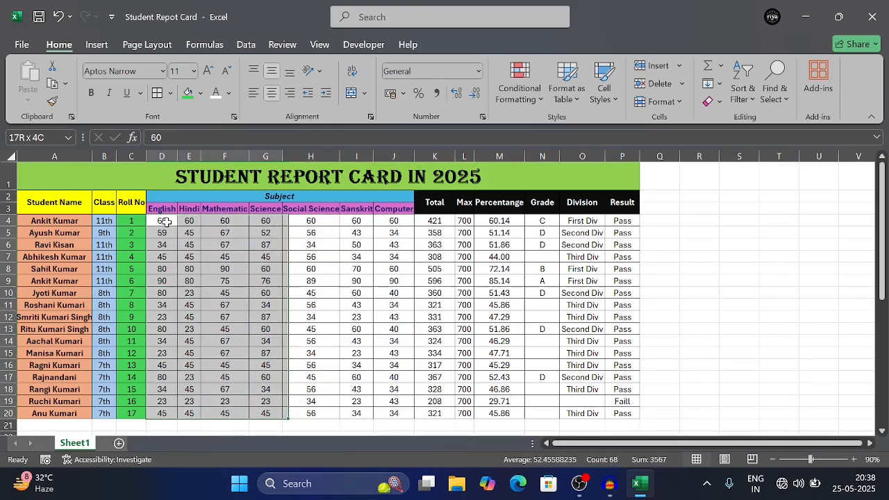
key(shift+Left)
click(139, 226)
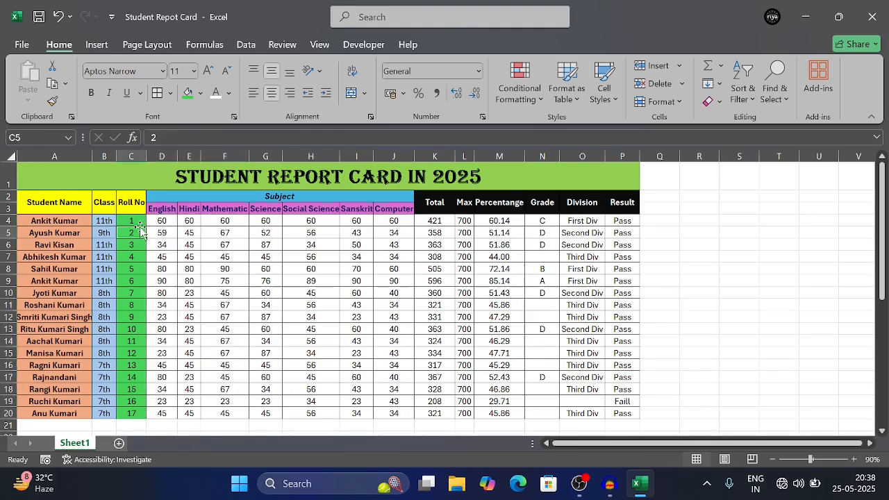
key(Down)
click(368, 291)
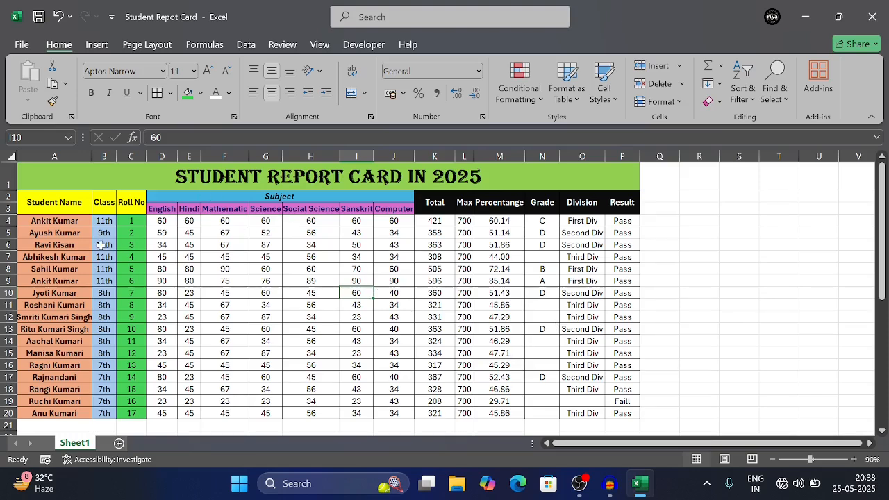
click(66, 232)
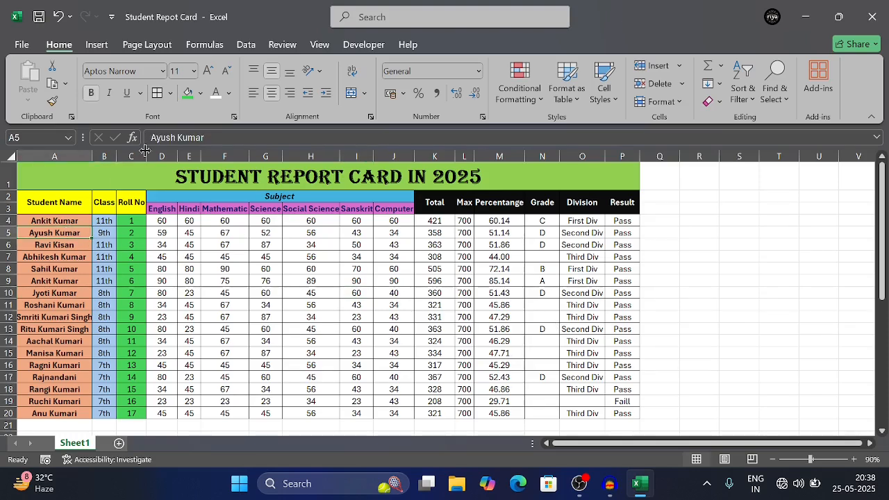